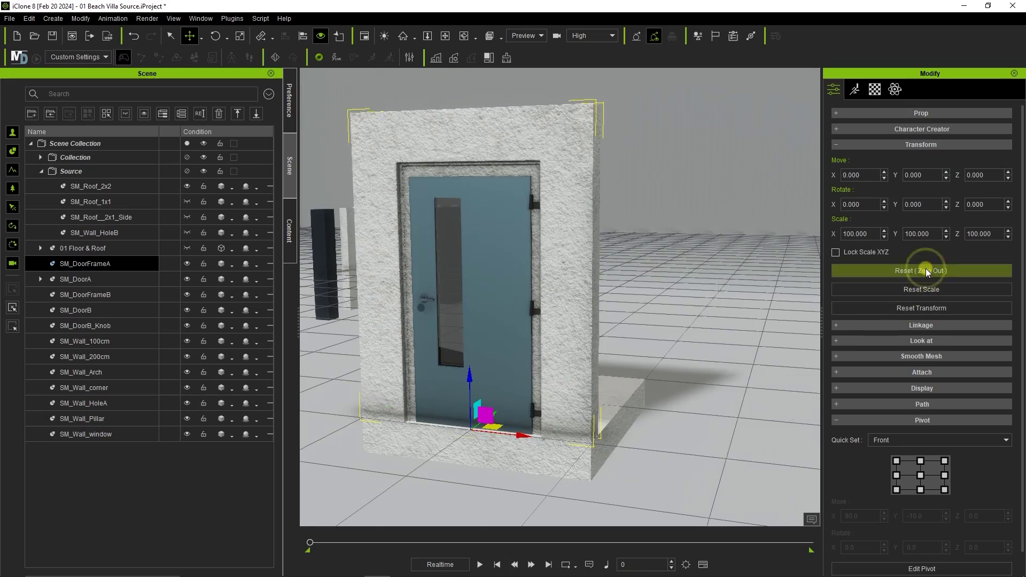
pyautogui.keyDown('alt'); pyautogui.moveTo(449, 397); pyautogui.dragTo(584, 250); pyautogui.keyUp('alt')
pyautogui.moveTo(583, 250); pyautogui.dragTo(456, 300, button='right')
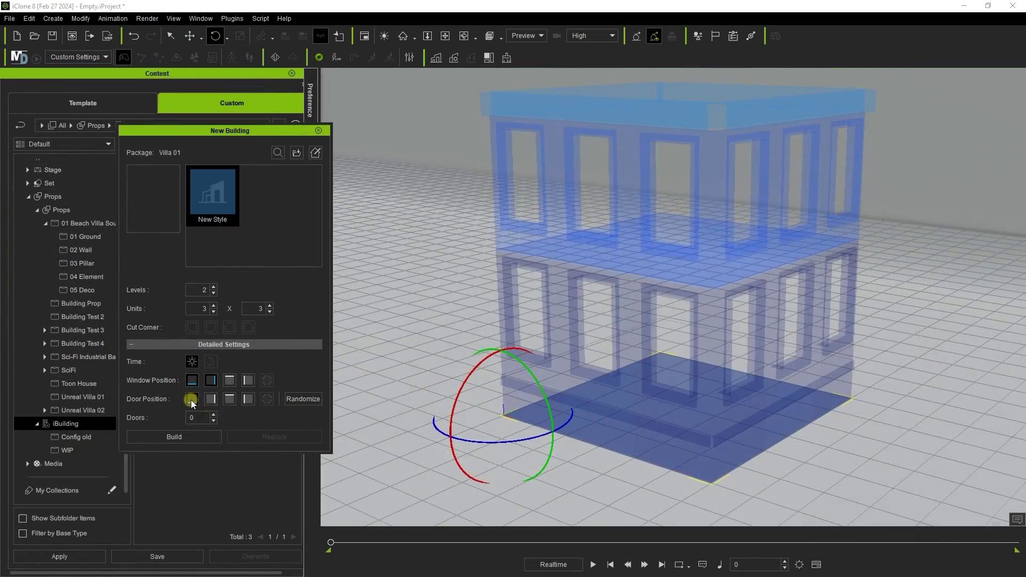
# - Enable the first door position for the new Villa 01 building and adjust its number of doors
pyautogui.click(192, 399)
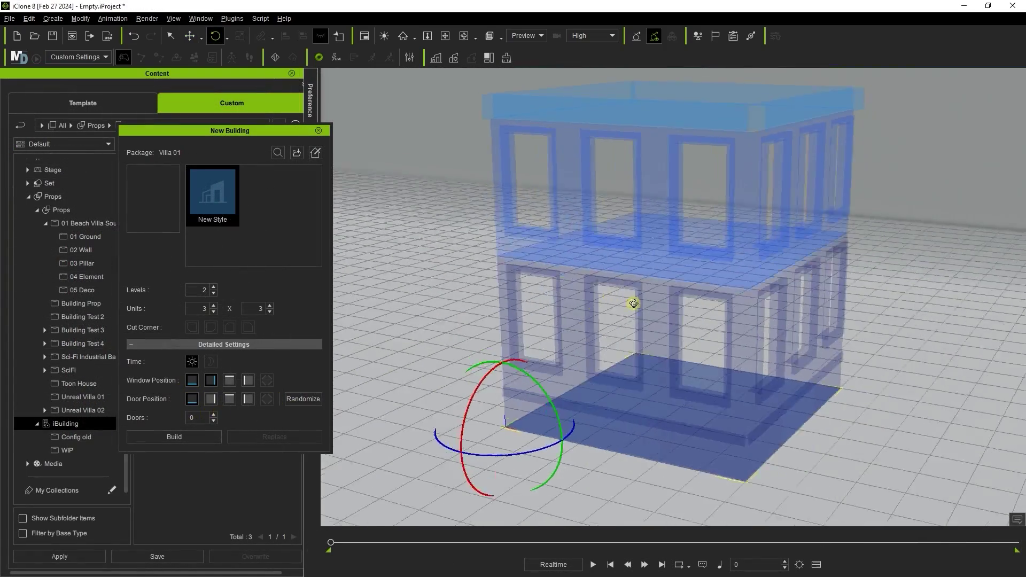
pyautogui.click(214, 417)
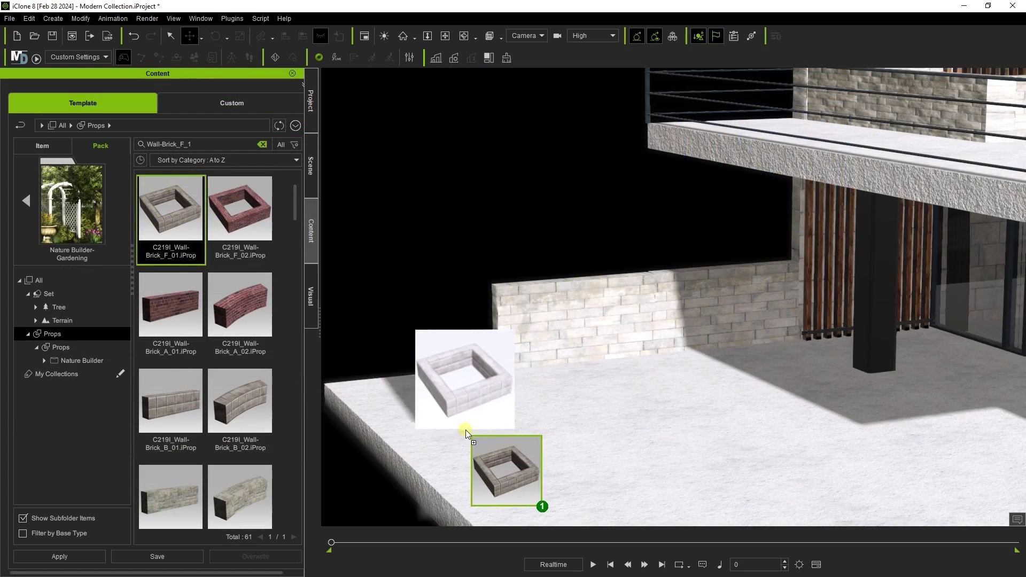
# - Place the C219I_Wall-Brick_F_01 prop on the villa's terrace floor
pyautogui.moveTo(466, 434); pyautogui.dragTo(466, 434)
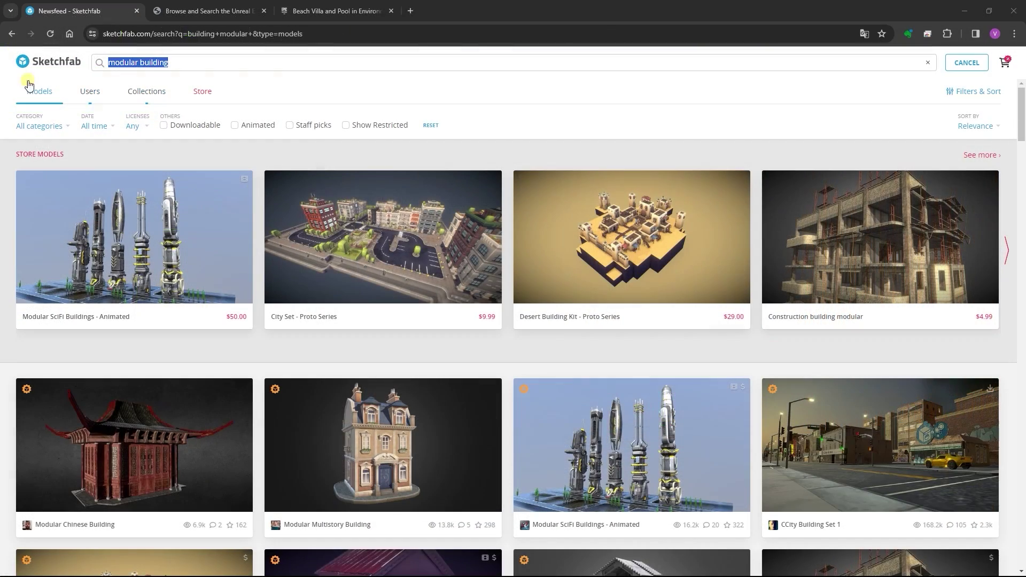
# - Browse the modular building search results on Sketchfab and the Unreal Marketplace
pyautogui.click(169, 63)
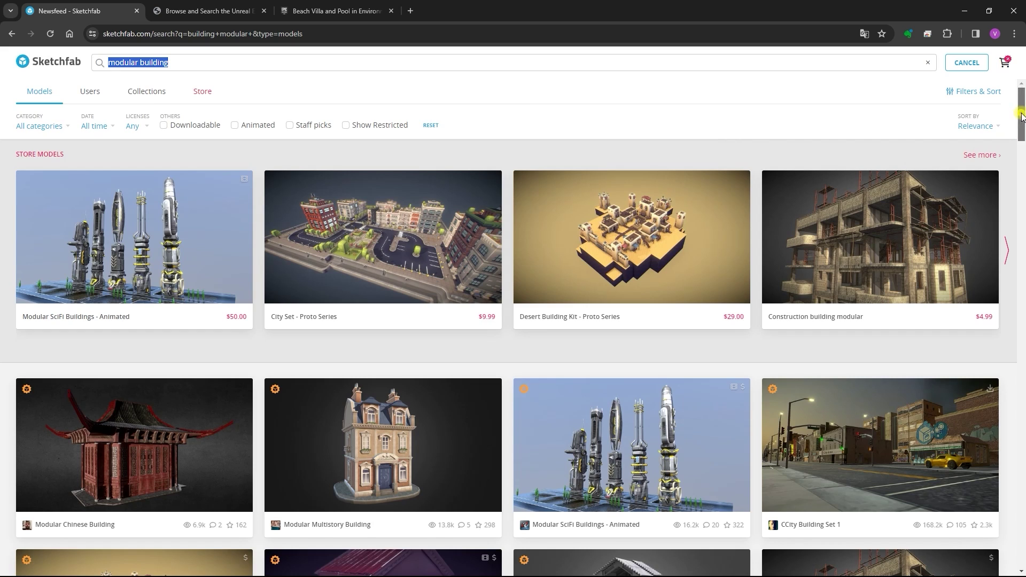
pyautogui.scroll(-10, 763, 290)
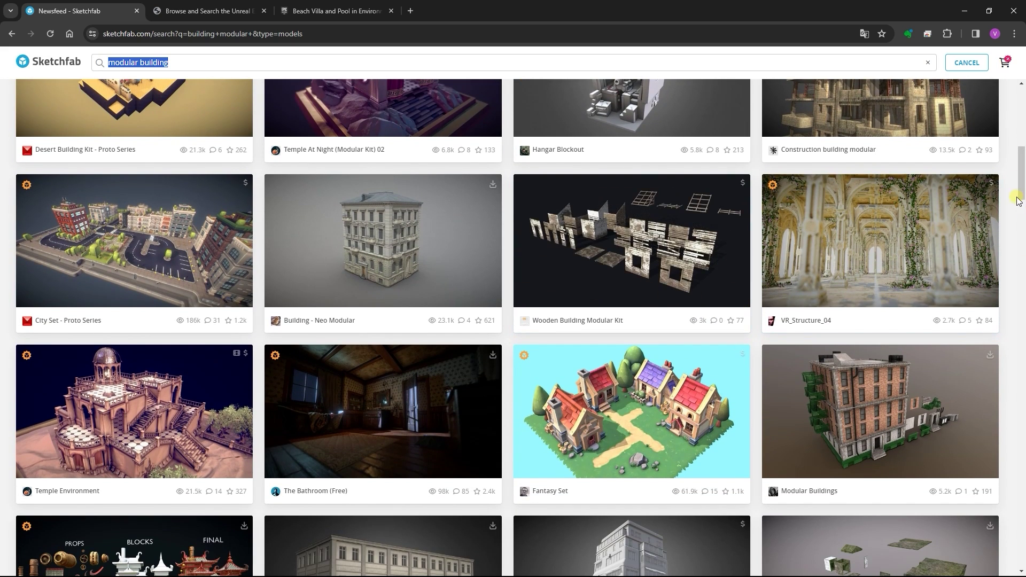
pyautogui.moveTo(1018, 200); pyautogui.dragTo(1022, 323)
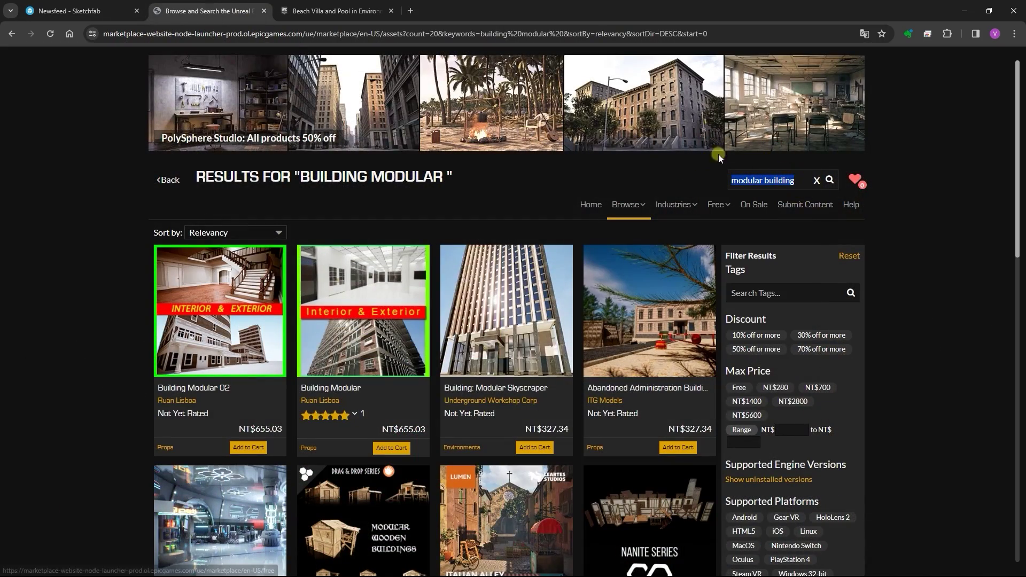
pyautogui.moveTo(1016, 185); pyautogui.dragTo(1013, 503)
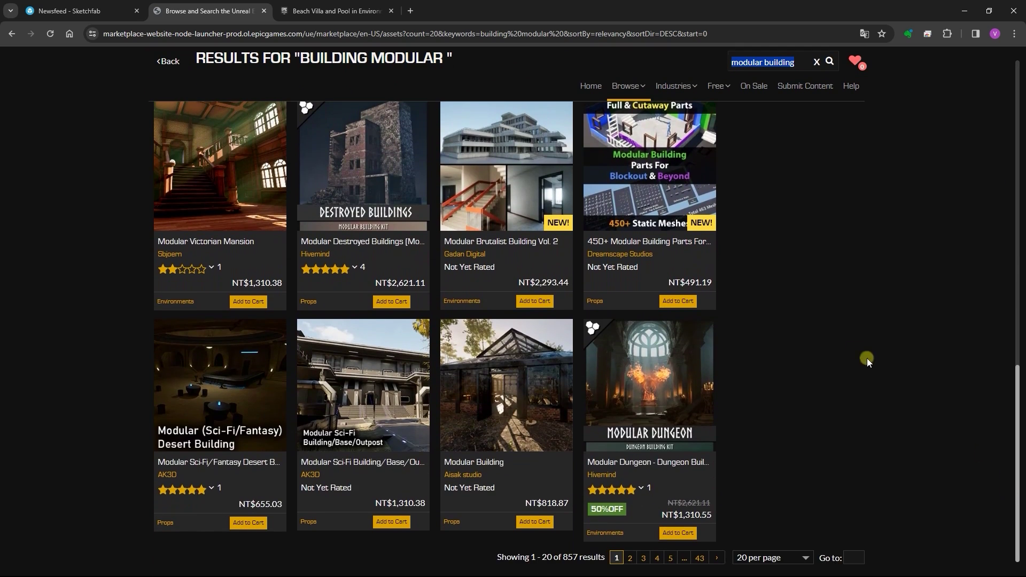
# - Examine the Beach Villa and Pool product page in the Unreal Marketplace, including its preview images of the modular pieces
pyautogui.click(334, 11)
pyautogui.click(551, 183)
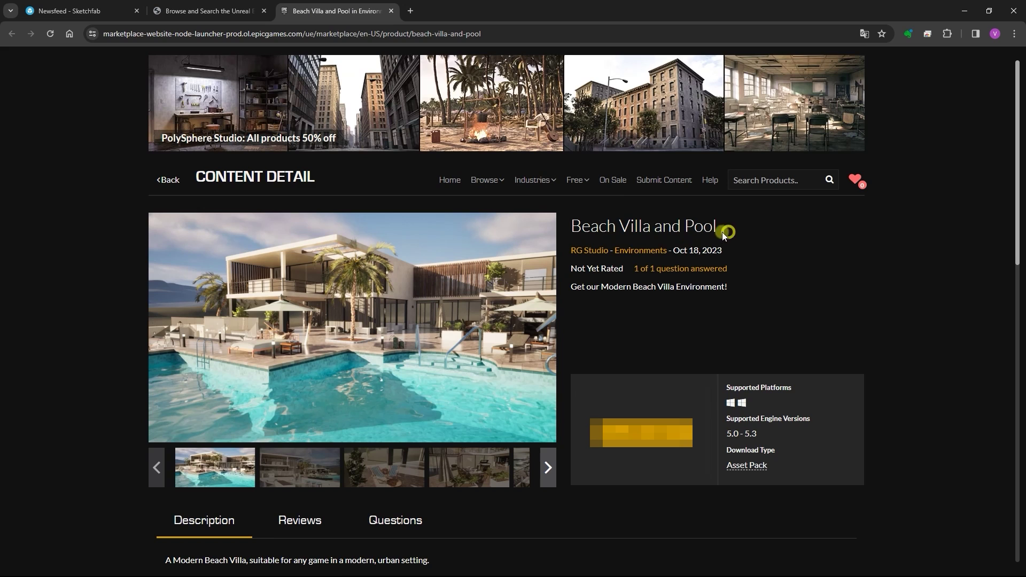
pyautogui.moveTo(722, 232); pyautogui.dragTo(574, 237)
pyautogui.click(622, 342)
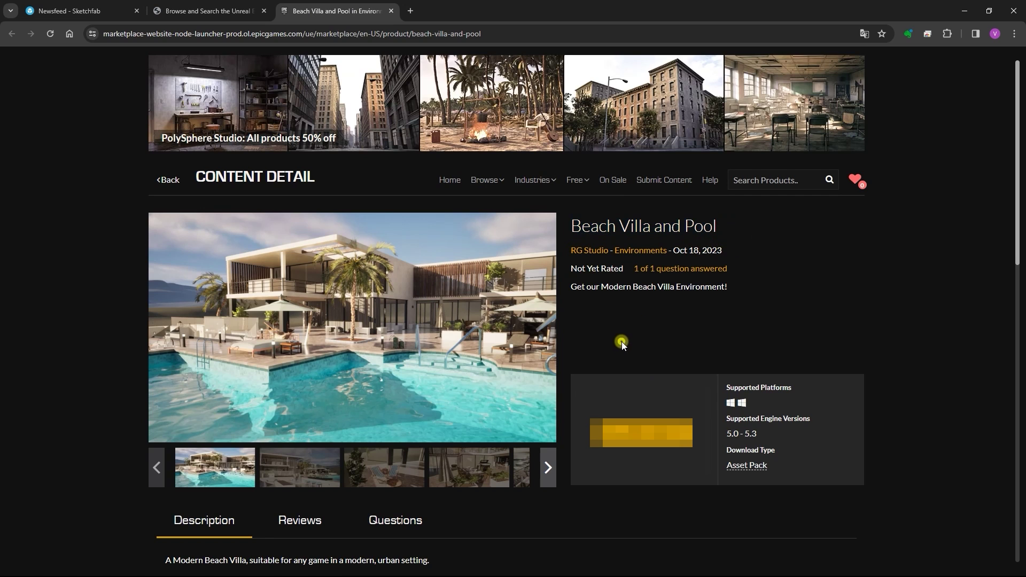
pyautogui.click(292, 470)
pyautogui.click(550, 466)
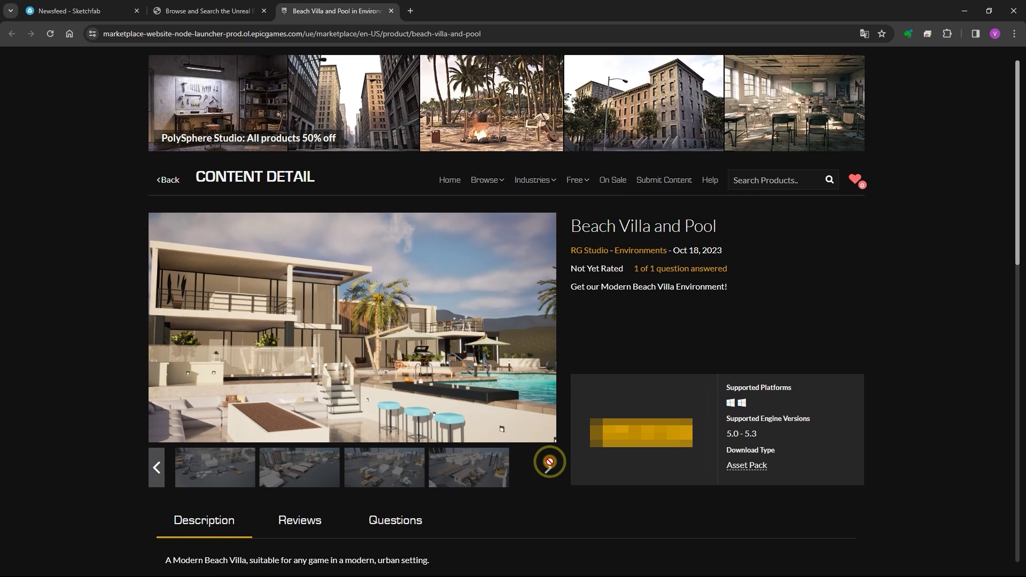
pyautogui.click(463, 472)
pyautogui.click(393, 463)
pyautogui.click(306, 472)
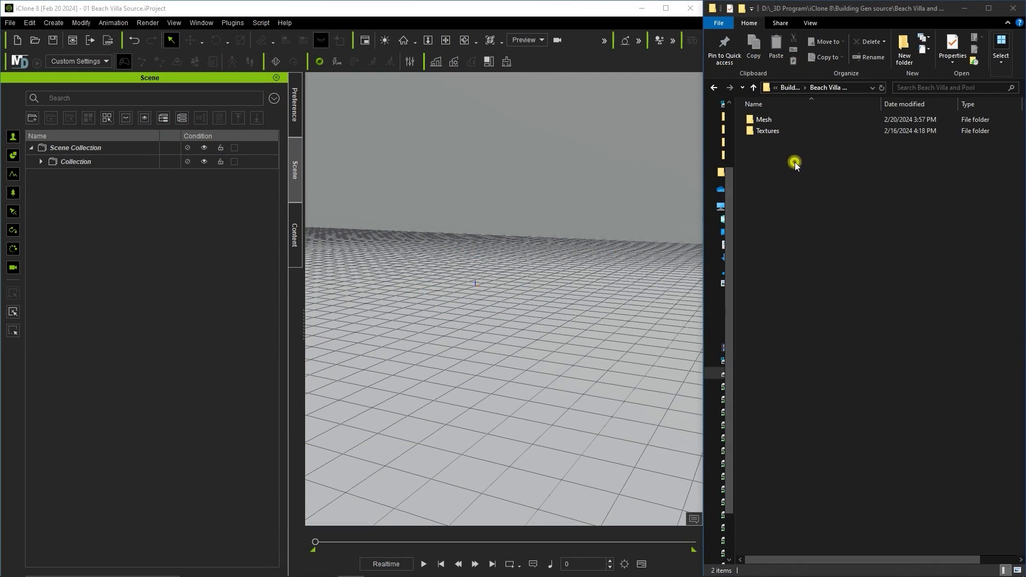
# - Import 01 Floor & Roof.fbx from the Mesh folder into iClone, breaking its meshes into sub-props, and maximize iClone
pyautogui.doubleClick(765, 119)
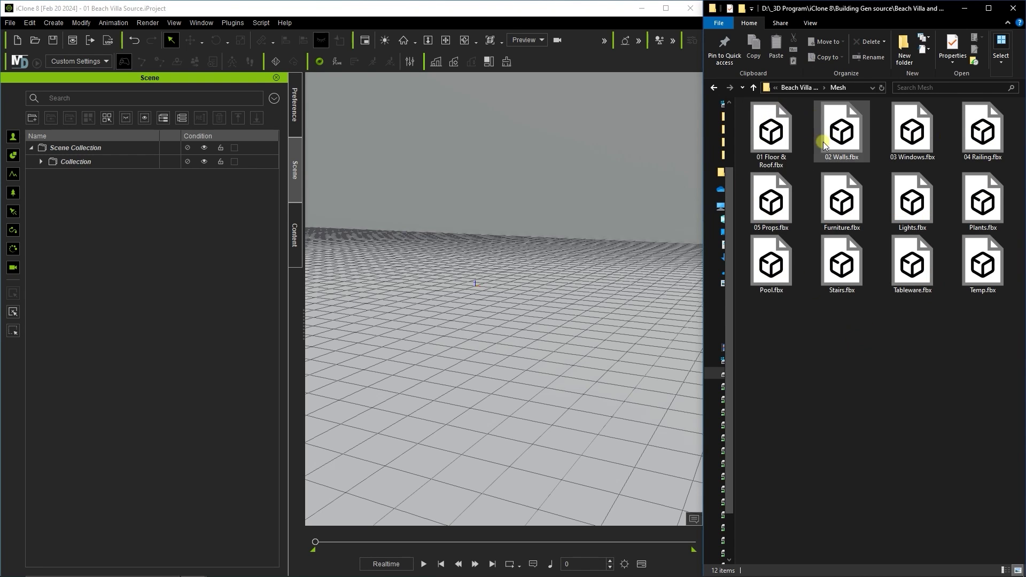
pyautogui.moveTo(766, 136); pyautogui.dragTo(507, 295)
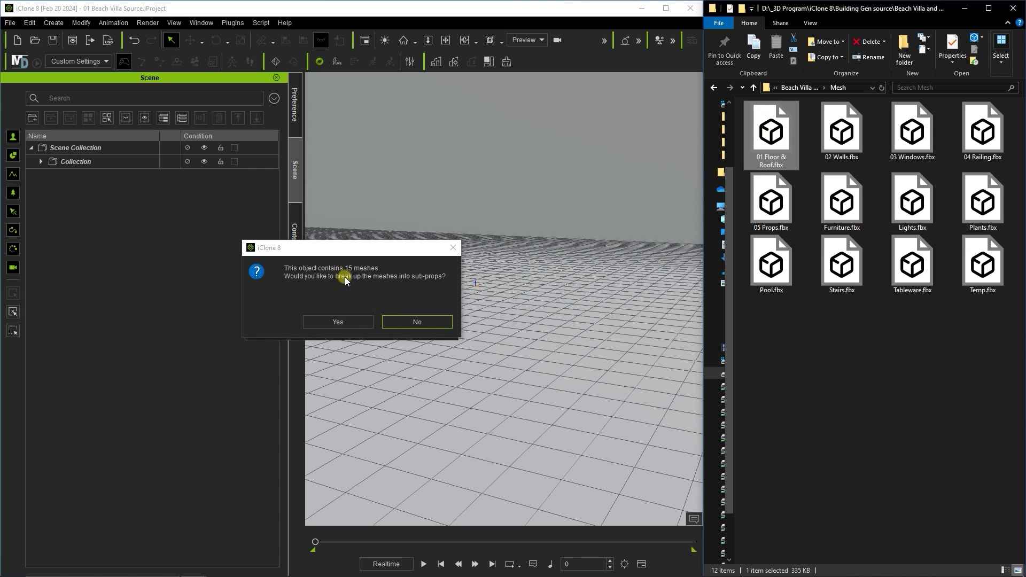
pyautogui.click(339, 321)
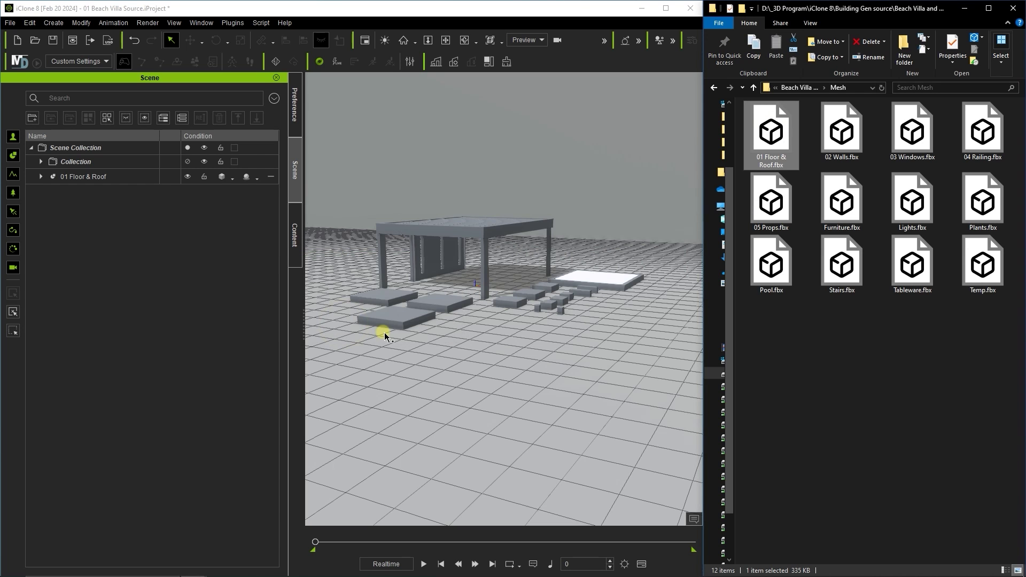
pyautogui.click(665, 8)
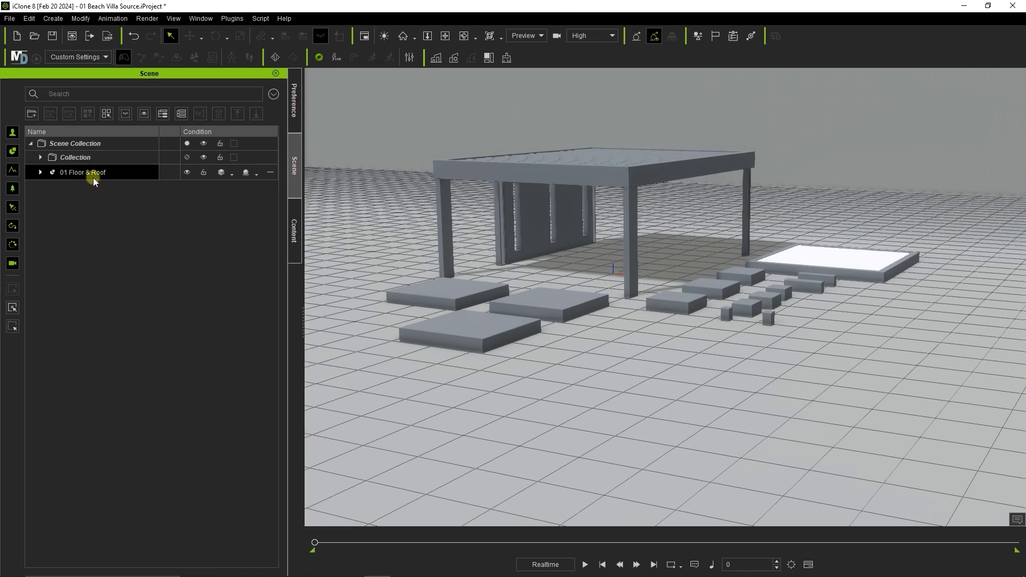
# - Detach the SM_Roof_2x2, SM_Roof_1x1 and SM_Roof__2x1_Side sub-props from the 01 Floor & Roof prop
pyautogui.click(93, 177)
pyautogui.click(40, 172)
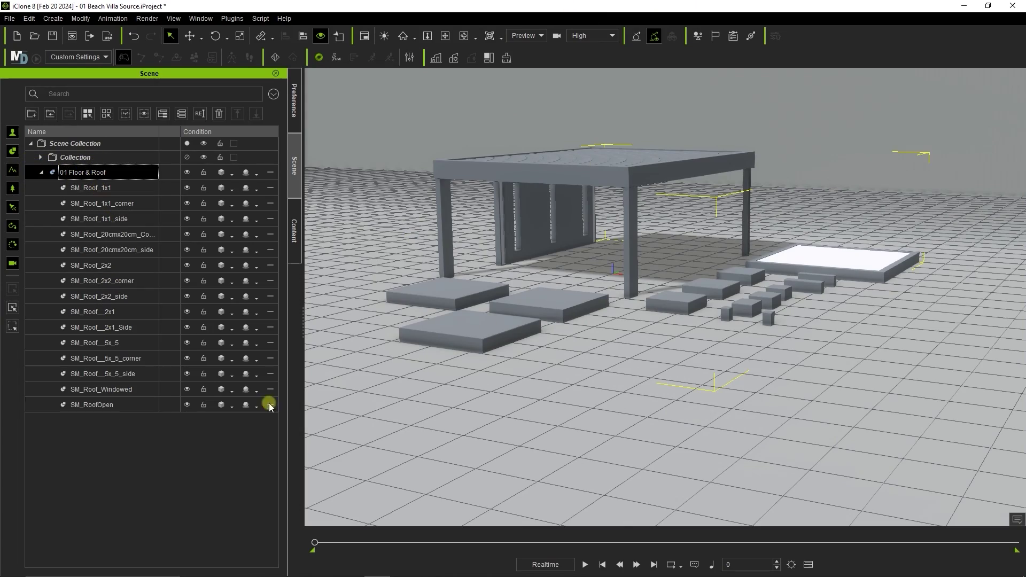
pyautogui.keyDown('alt'); pyautogui.moveTo(642, 256); pyautogui.dragTo(543, 306); pyautogui.keyUp('alt')
pyautogui.scroll(2, 655, 295)
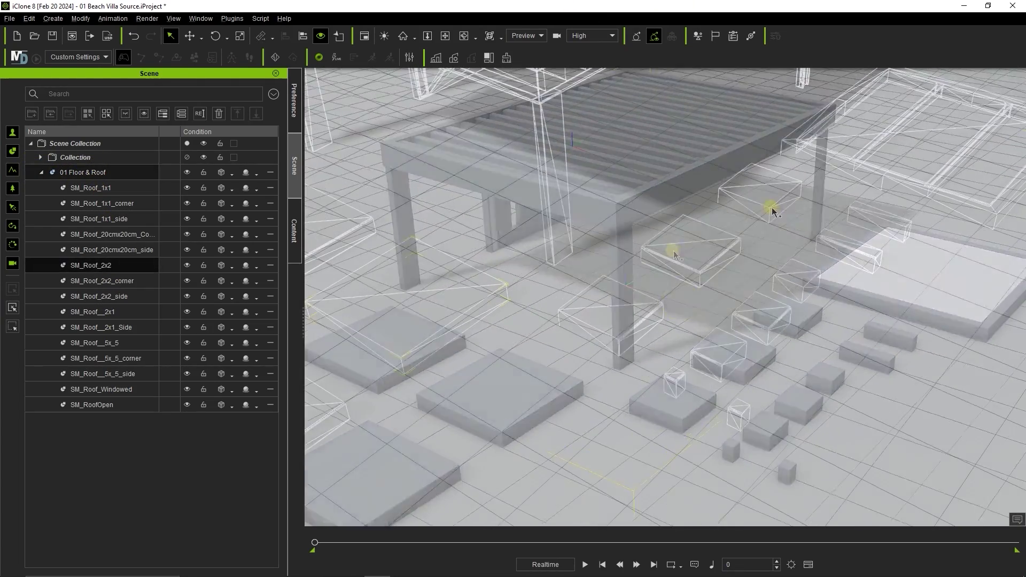
pyautogui.click(773, 211)
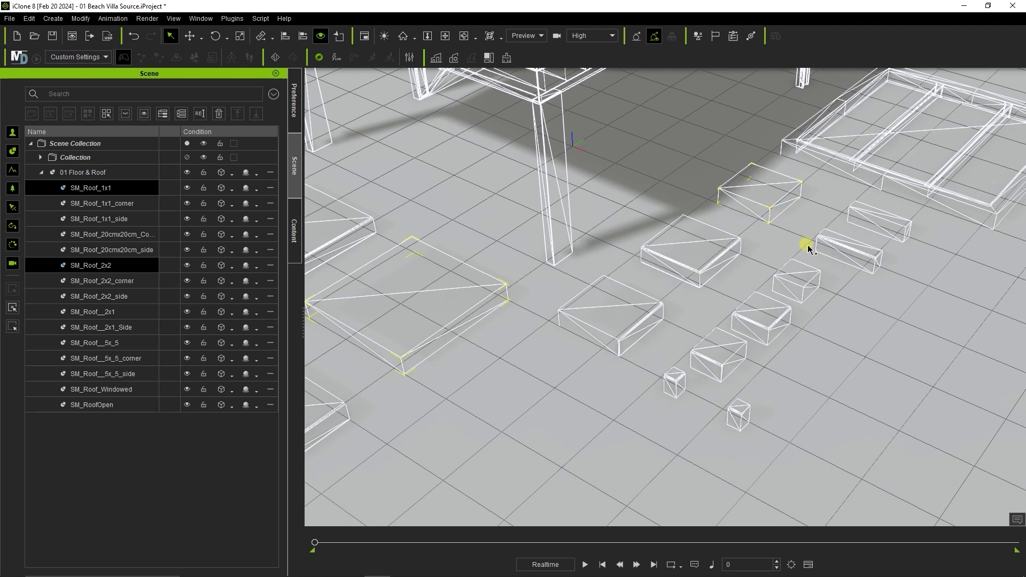
pyautogui.keyDown('ctrl'); pyautogui.click(841, 250); pyautogui.keyUp('ctrl')
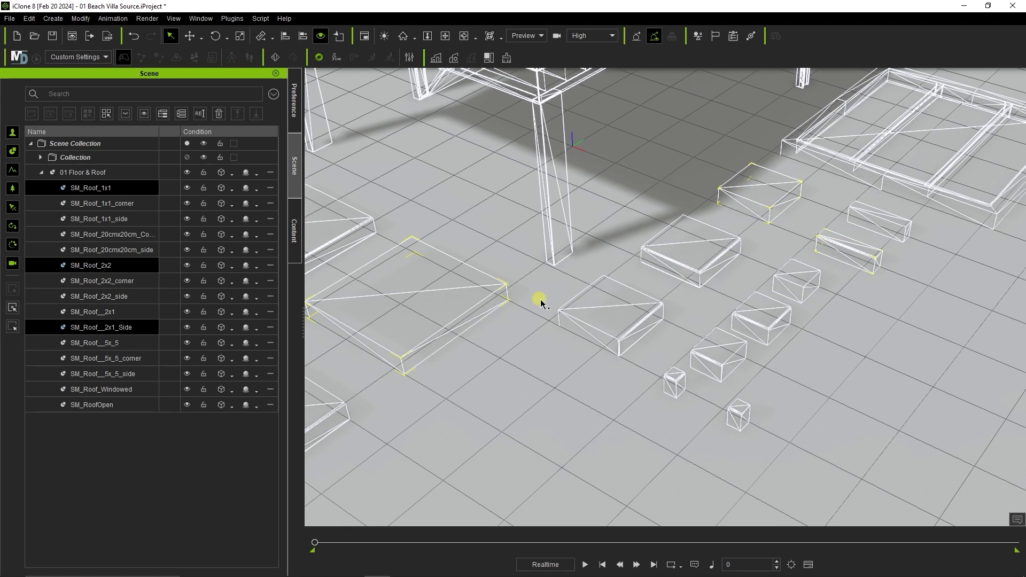
pyautogui.rightClick(500, 285)
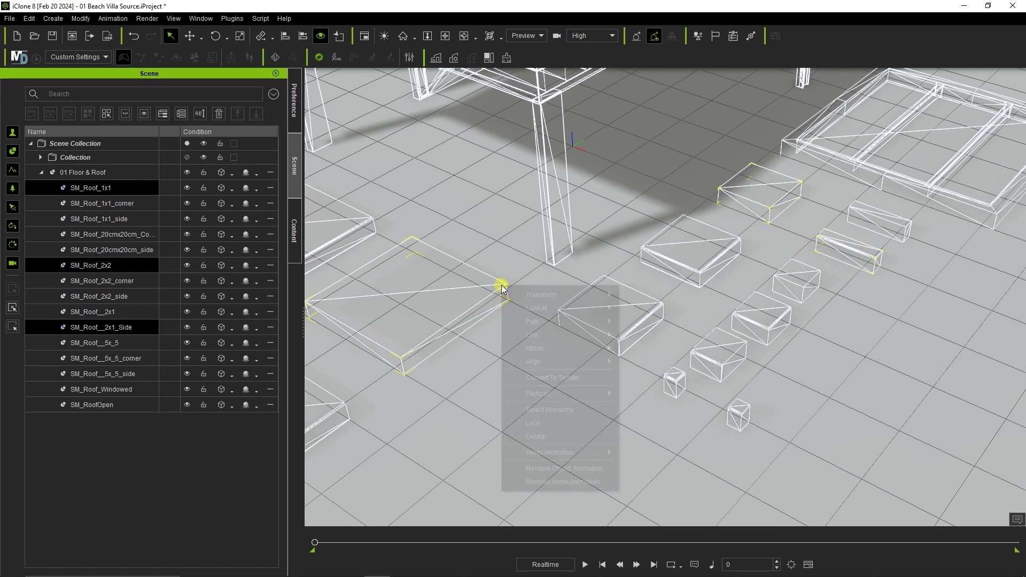
pyautogui.moveTo(538, 348)
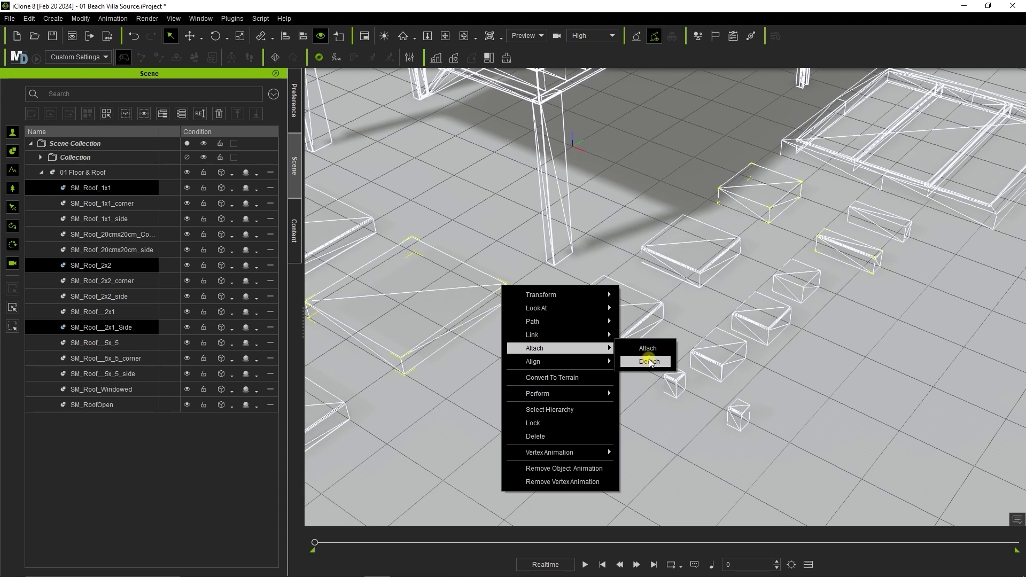
pyautogui.click(650, 363)
# - Hide the 01 Floor & Roof prop and collapse its sub-props in the scene list
pyautogui.click(117, 174)
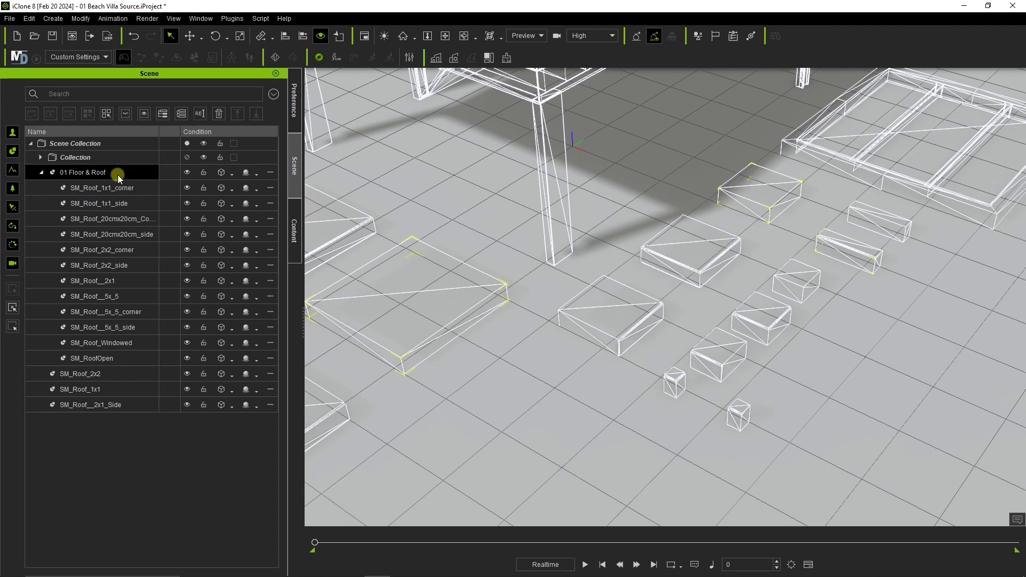
pyautogui.click(188, 171)
pyautogui.click(40, 172)
pyautogui.click(478, 283)
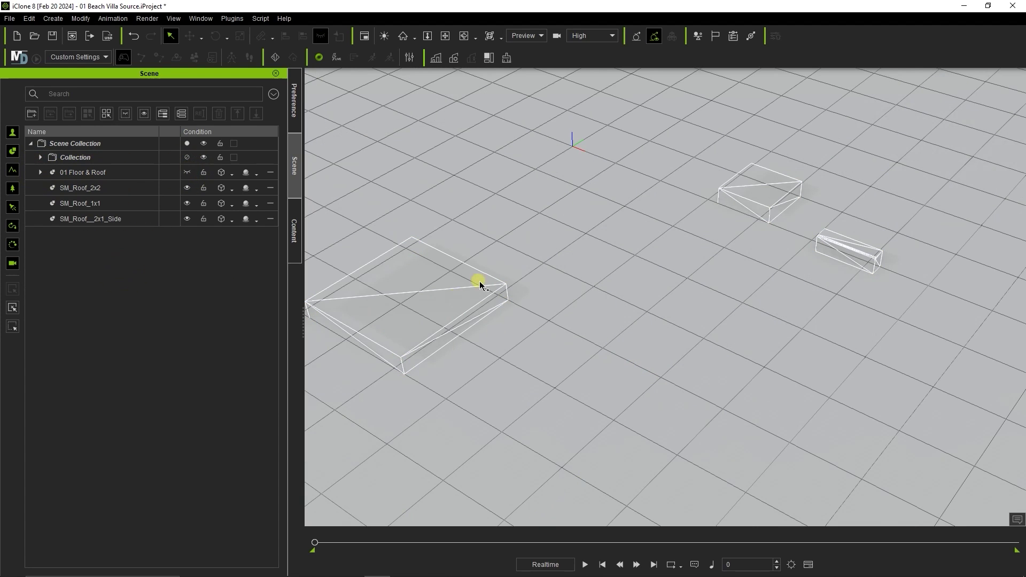
# - Set the display mode of the three detached roof pieces to Normal
pyautogui.moveTo(479, 282); pyautogui.dragTo(556, 337, button='right')
pyautogui.click(97, 189)
pyautogui.keyDown('shift'); pyautogui.click(105, 217); pyautogui.keyUp('shift')
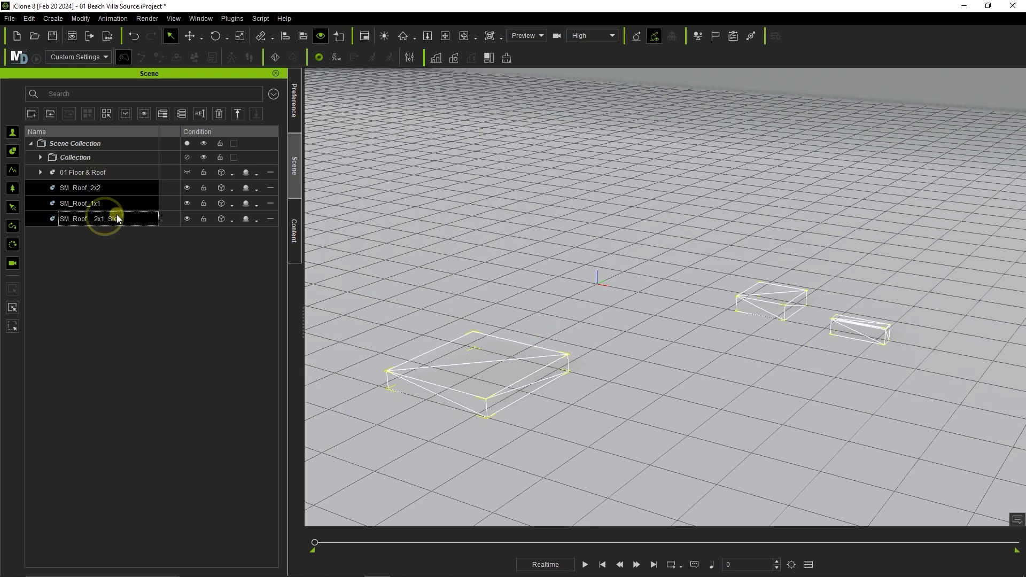
pyautogui.click(232, 191)
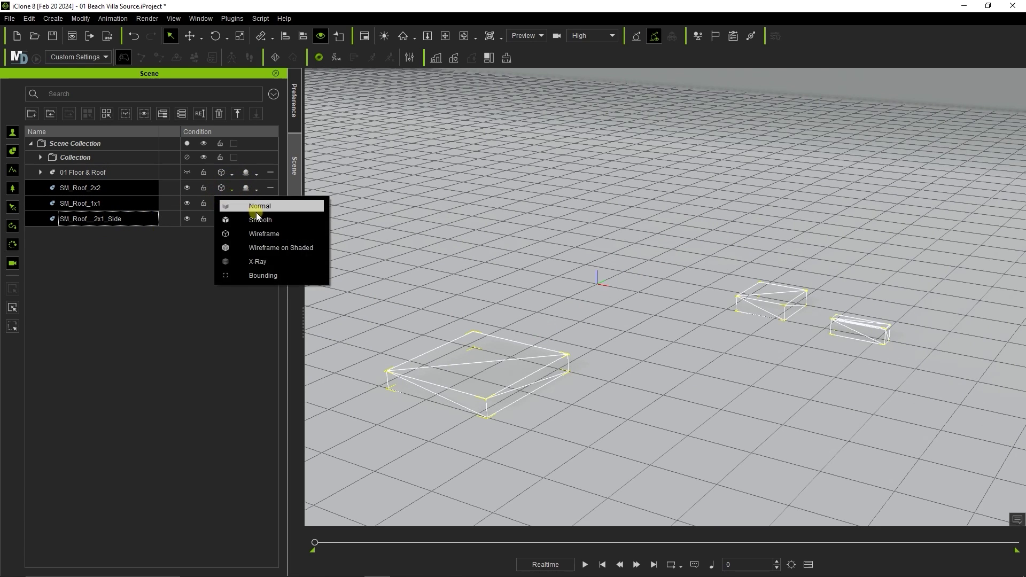
pyautogui.click(257, 207)
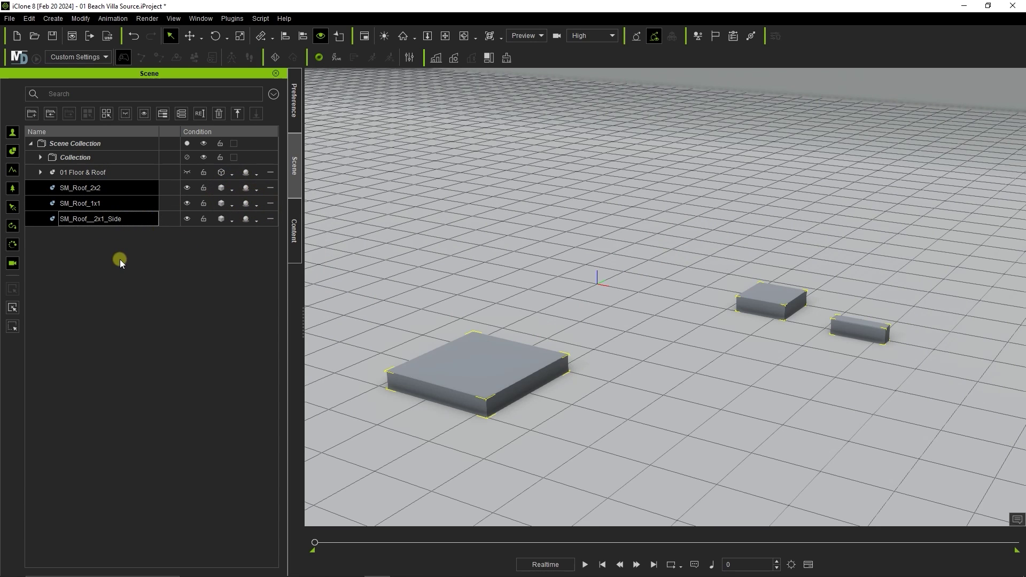
# - Group the three detached roof pieces into a new collection named Source
pyautogui.click(50, 114)
pyautogui.write('S')
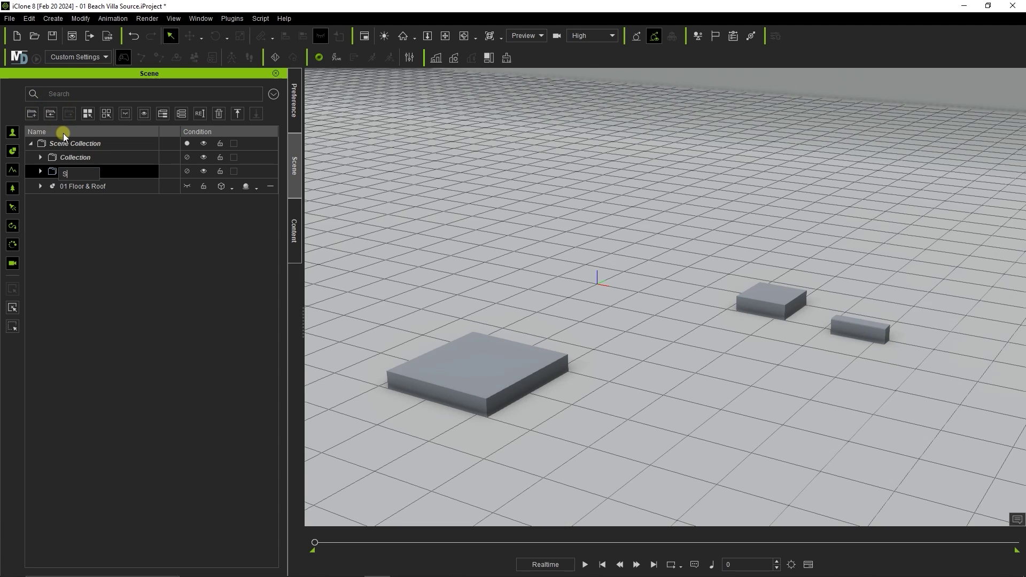
pyautogui.write('ource')
pyautogui.press('Return')
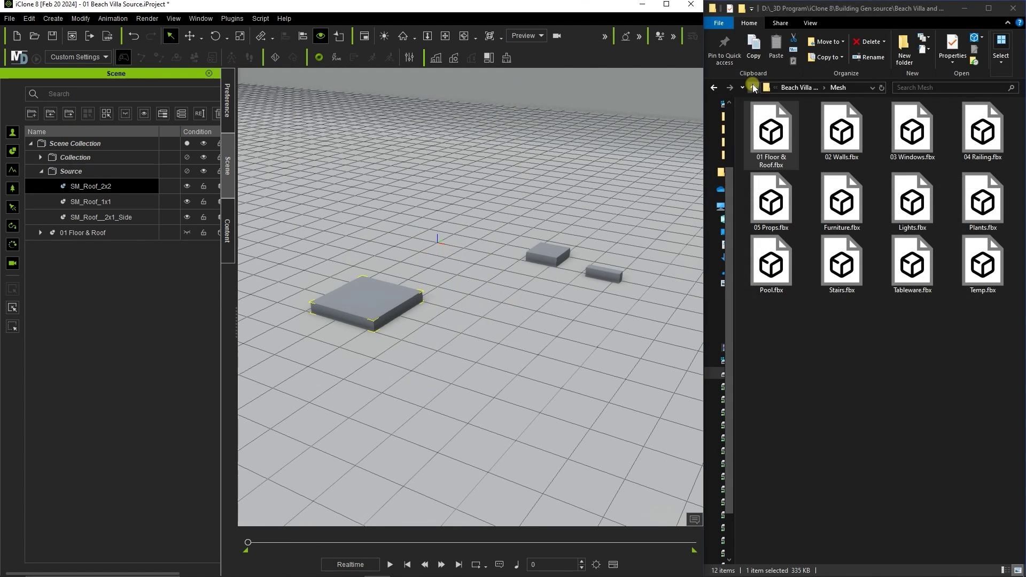
# - Open the Textures folder of the Beach Villa and Pool assets in File Explorer and look through its images
pyautogui.click(754, 87)
pyautogui.doubleClick(775, 125)
pyautogui.scroll(-3, 857, 281)
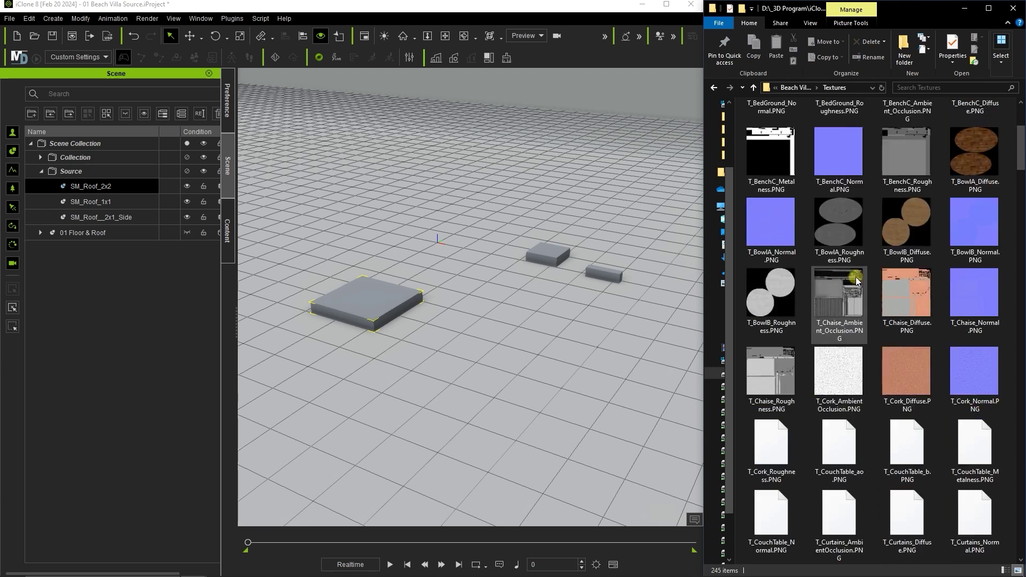
pyautogui.scroll(3, 857, 281)
# - Show the material settings of SM_Roof_2x2 in iClone and resize the side areas to give the viewport more room
pyautogui.click(377, 294)
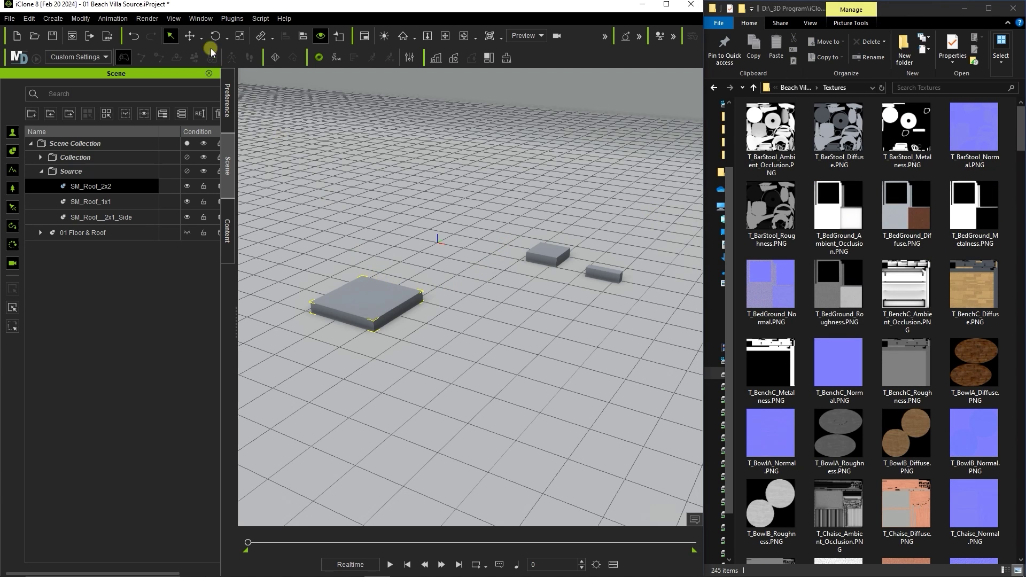
pyautogui.click(201, 18)
pyautogui.click(232, 105)
pyautogui.click(467, 89)
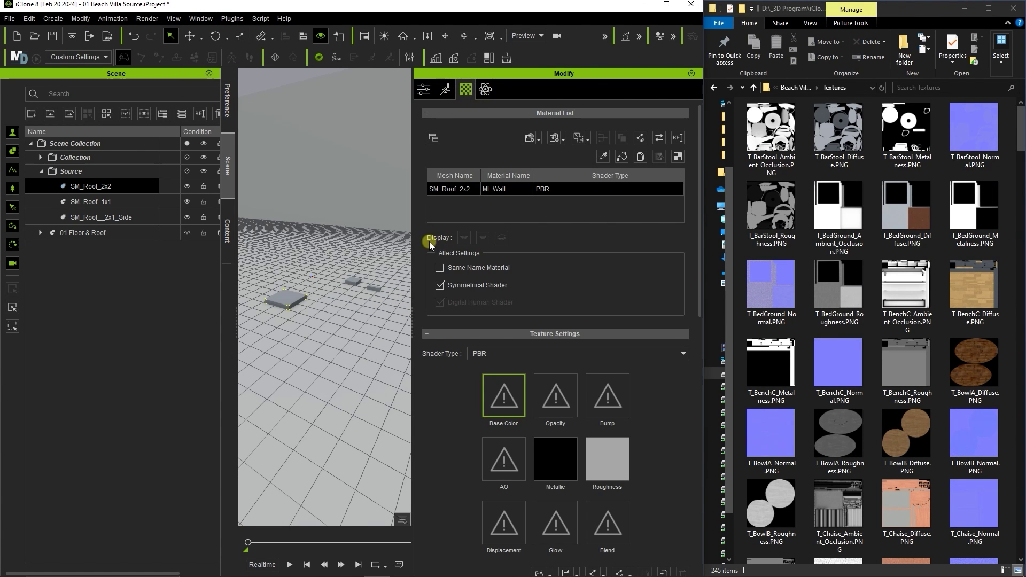
pyautogui.moveTo(414, 236); pyautogui.dragTo(500, 246)
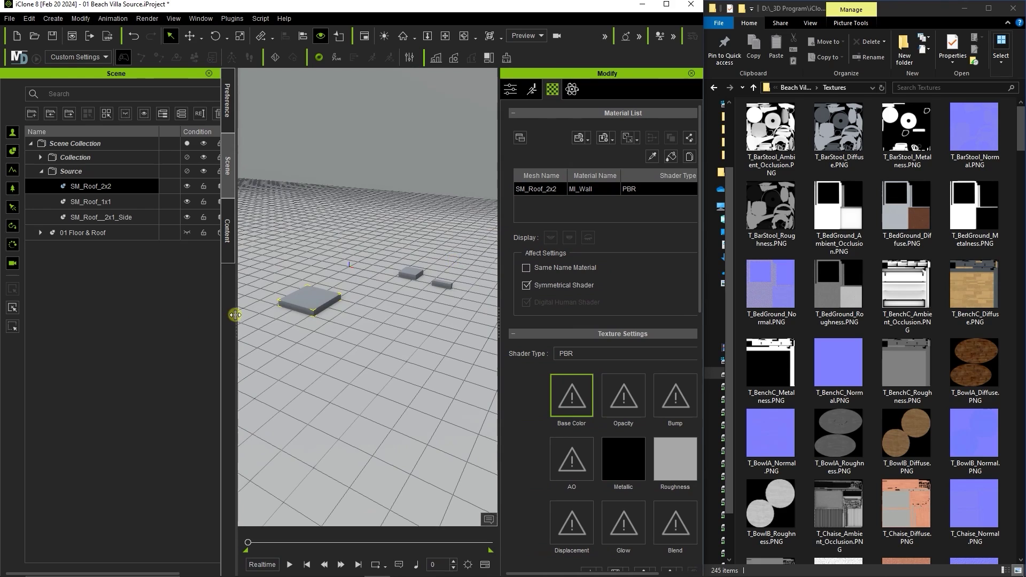
pyautogui.moveTo(235, 315); pyautogui.dragTo(99, 304)
# - Check which material each of the three detached roof pieces uses, finishing with SM_Roof_2x2 selected
pyautogui.moveTo(286, 305); pyautogui.dragTo(371, 332, button='right')
pyautogui.scroll(3, 346, 293)
pyautogui.moveTo(346, 293); pyautogui.dragTo(374, 327, button='middle')
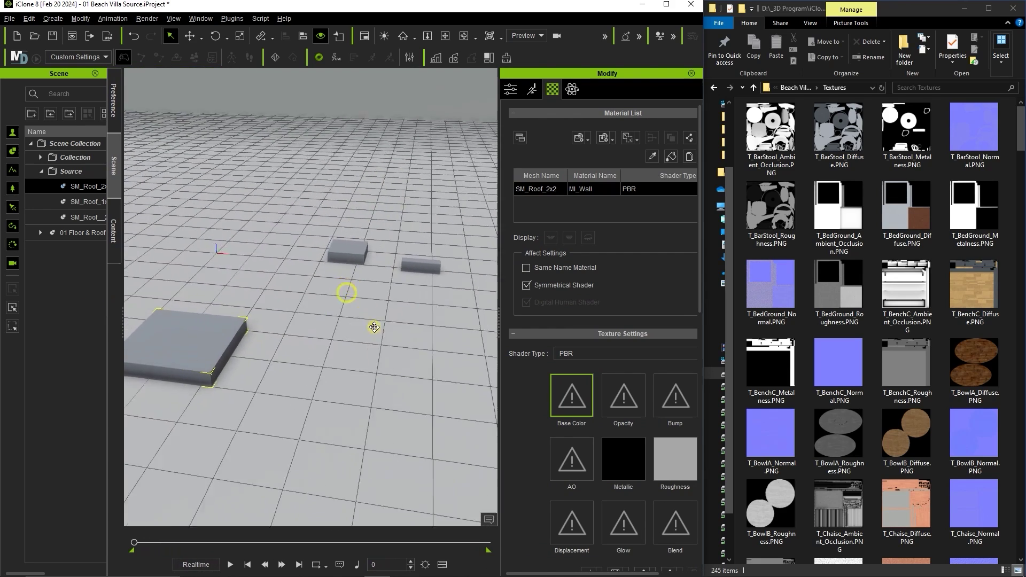
pyautogui.scroll(3, 374, 327)
pyautogui.click(348, 236)
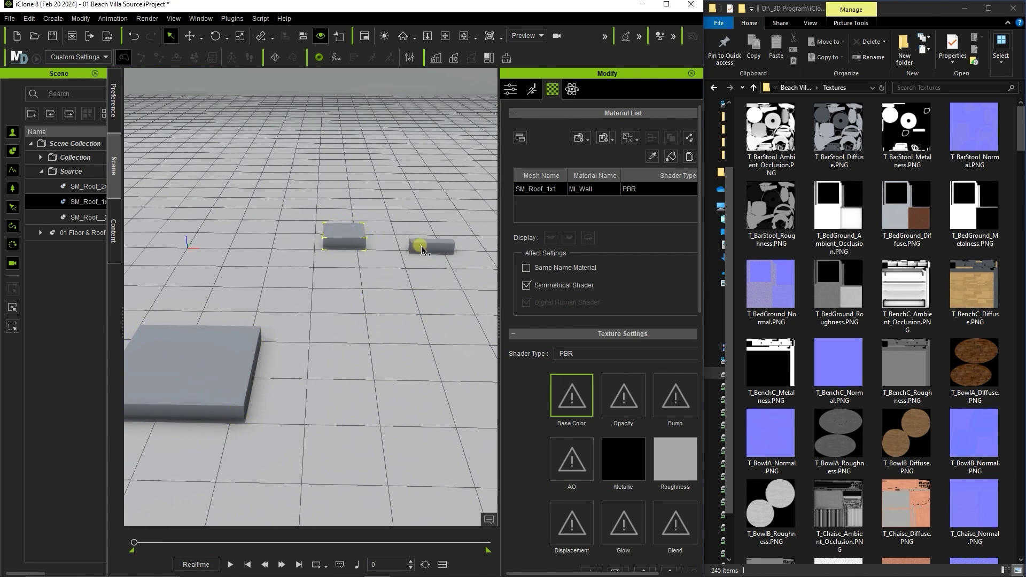
pyautogui.click(430, 249)
pyautogui.click(214, 348)
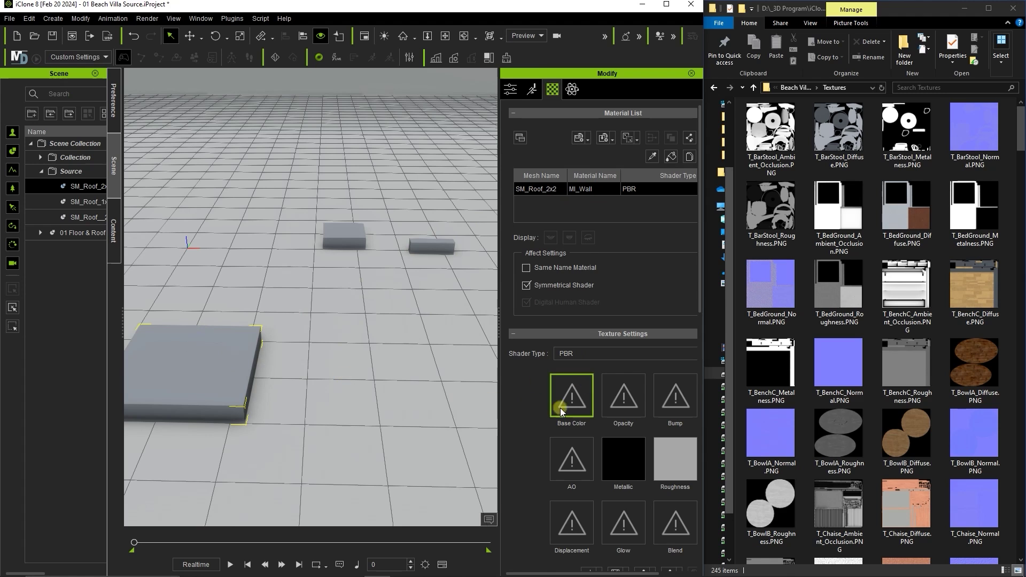
# - Search the Textures folder for Wall_ and identify the diffuse, normal, roughness and ambient occlusion images
pyautogui.click(925, 88)
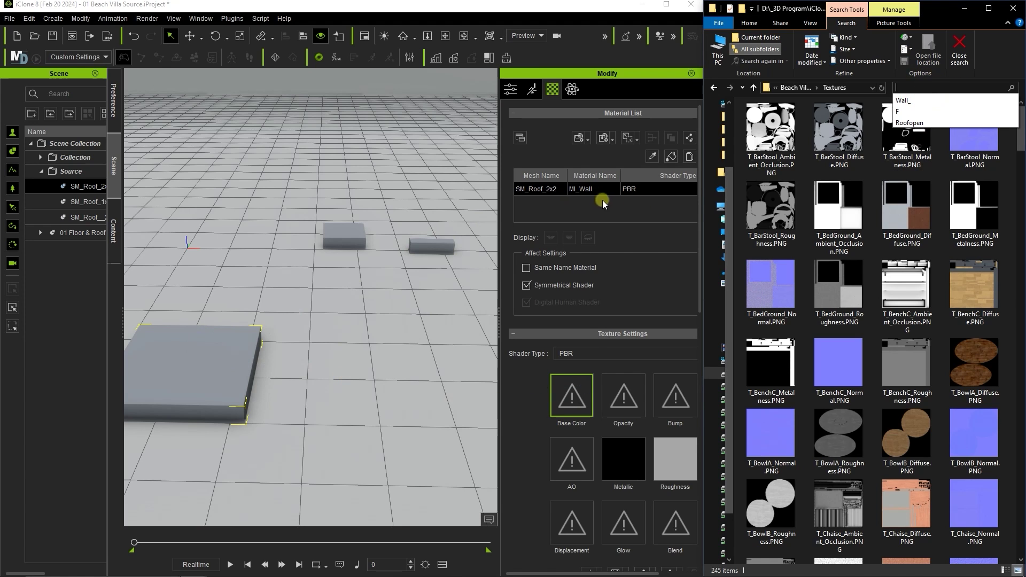
pyautogui.click(913, 102)
pyautogui.click(976, 246)
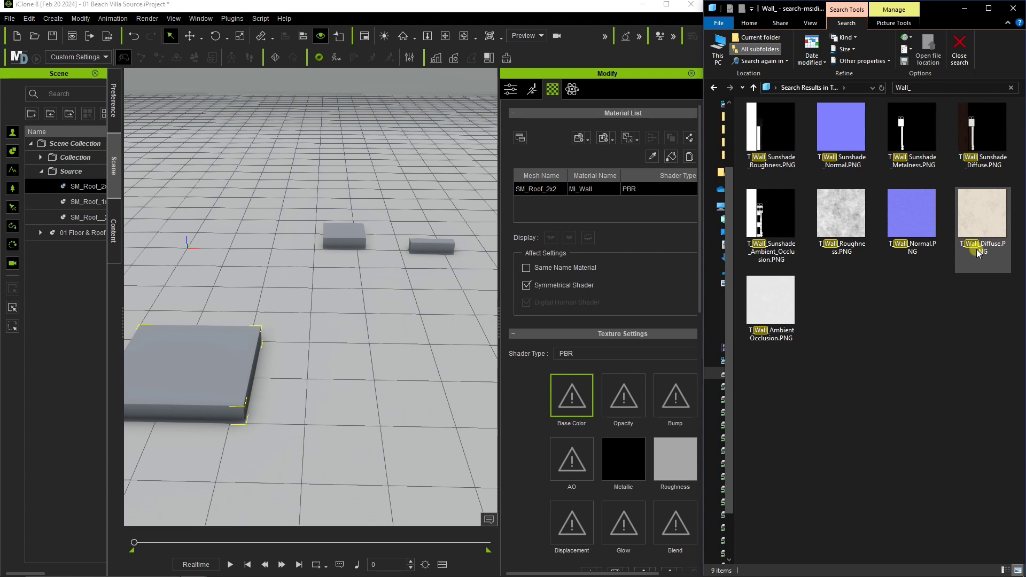
pyautogui.click(908, 243)
pyautogui.click(841, 243)
pyautogui.click(778, 320)
pyautogui.click(883, 321)
# - Load the T_Wall diffuse, normal, roughness and ambient occlusion images into SM_Roof_2x2's Base Color, Bump, Roughness and AO channels
pyautogui.scroll(-3, 697, 321)
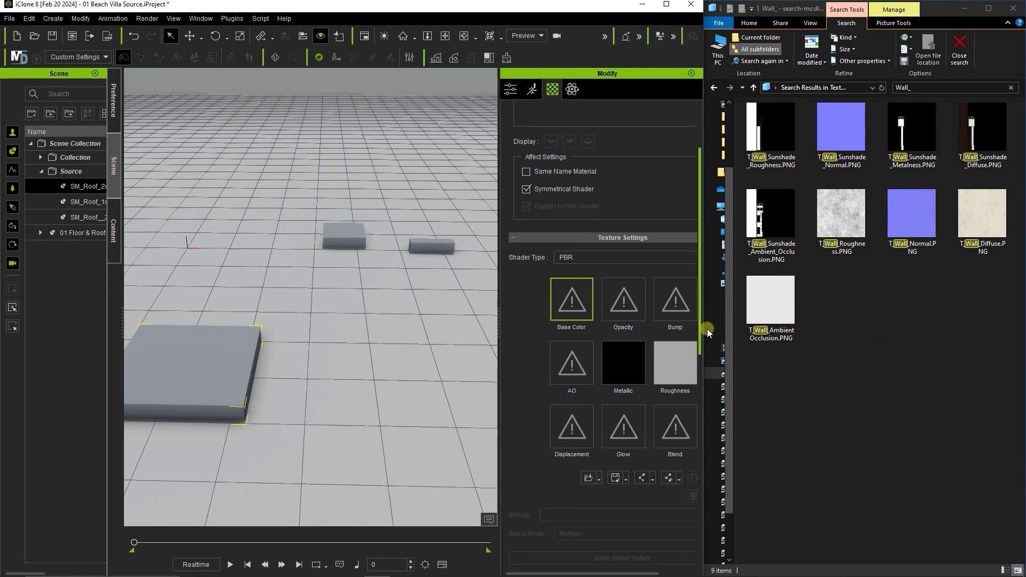
pyautogui.moveTo(982, 217); pyautogui.dragTo(577, 309)
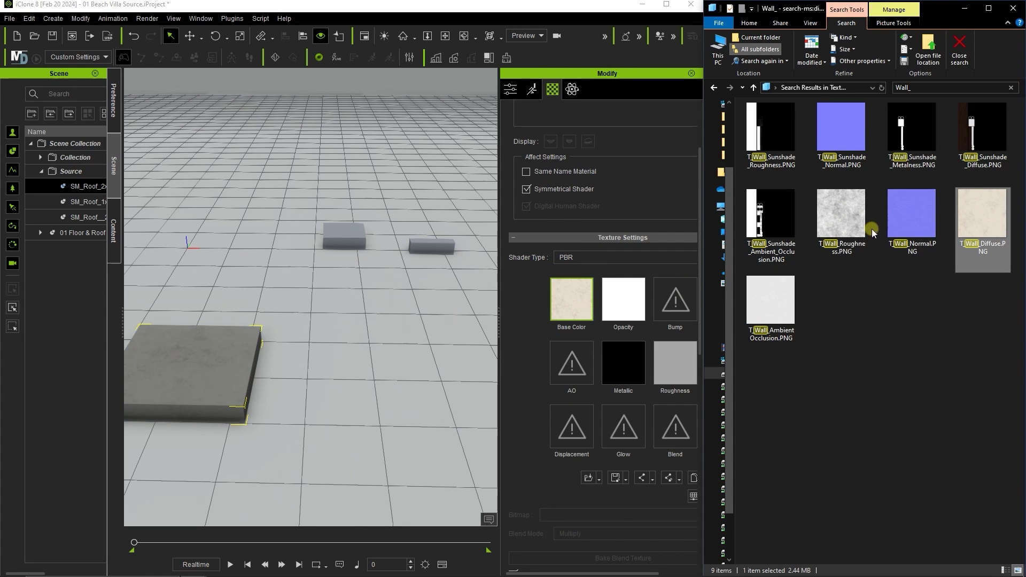
pyautogui.moveTo(912, 214); pyautogui.dragTo(675, 300)
pyautogui.click(437, 276)
pyautogui.click(464, 293)
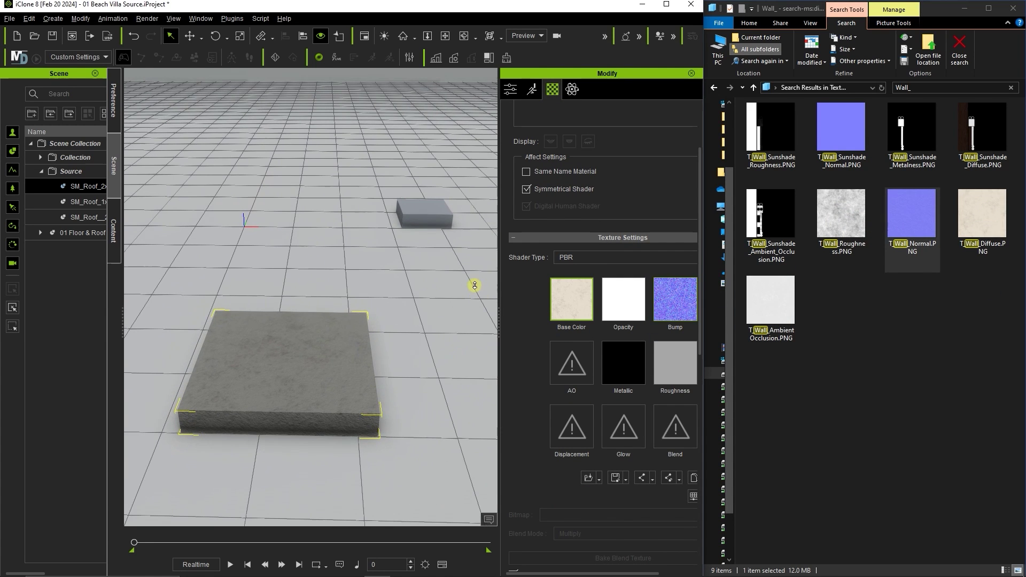
pyautogui.moveTo(841, 213); pyautogui.dragTo(675, 363)
pyautogui.click(775, 300)
pyautogui.moveTo(765, 338); pyautogui.dragTo(571, 366)
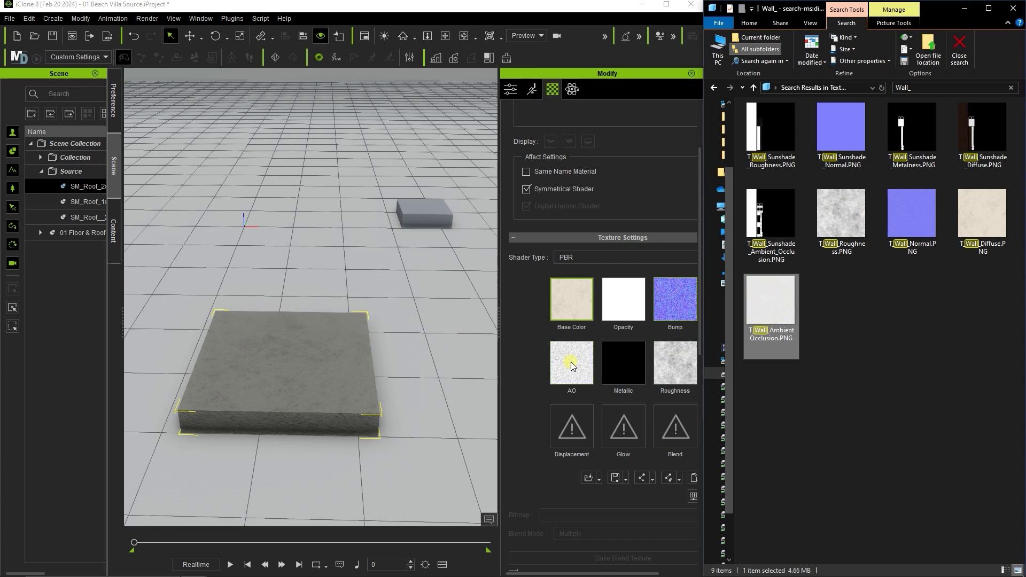
# - Set the diffuse color of SM_Roof_2x2's MI_Wall material to white and inspect the textured roof piece
pyautogui.moveTo(375, 349); pyautogui.dragTo(367, 408, button='right')
pyautogui.moveTo(367, 408); pyautogui.dragTo(419, 289, button='middle')
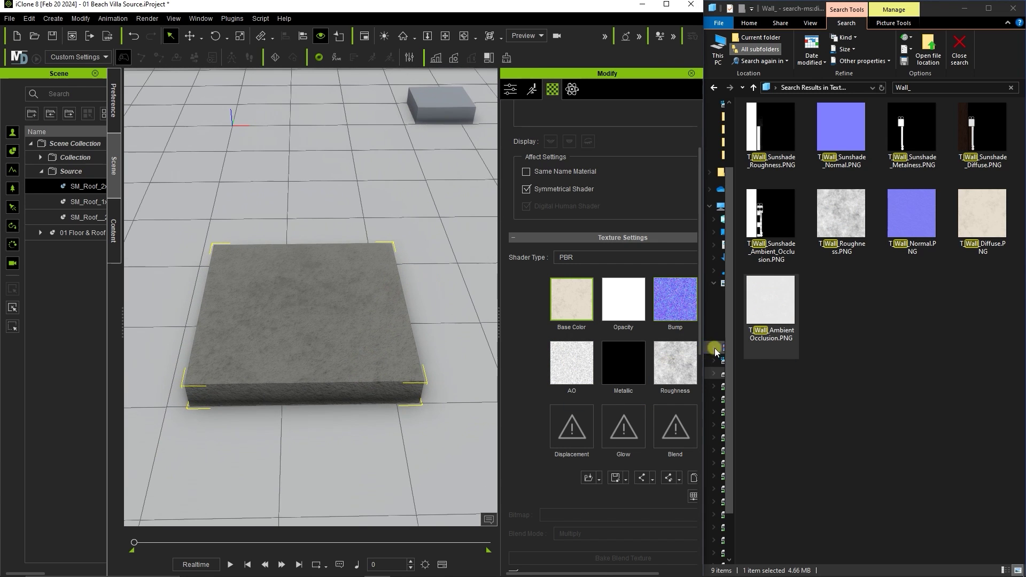
pyautogui.moveTo(700, 342); pyautogui.dragTo(704, 463)
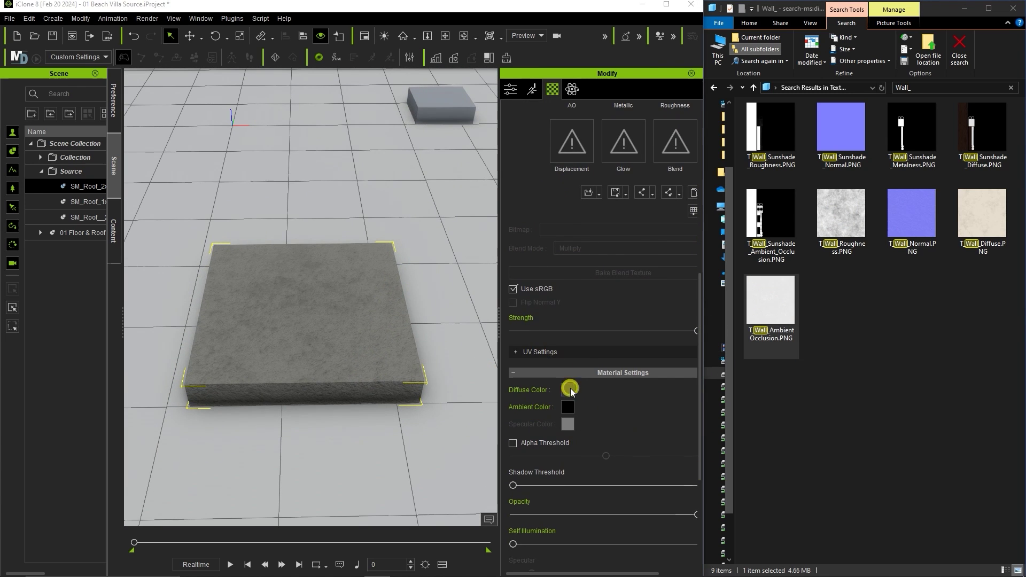
pyautogui.click(569, 389)
pyautogui.moveTo(372, 182); pyautogui.dragTo(677, 134)
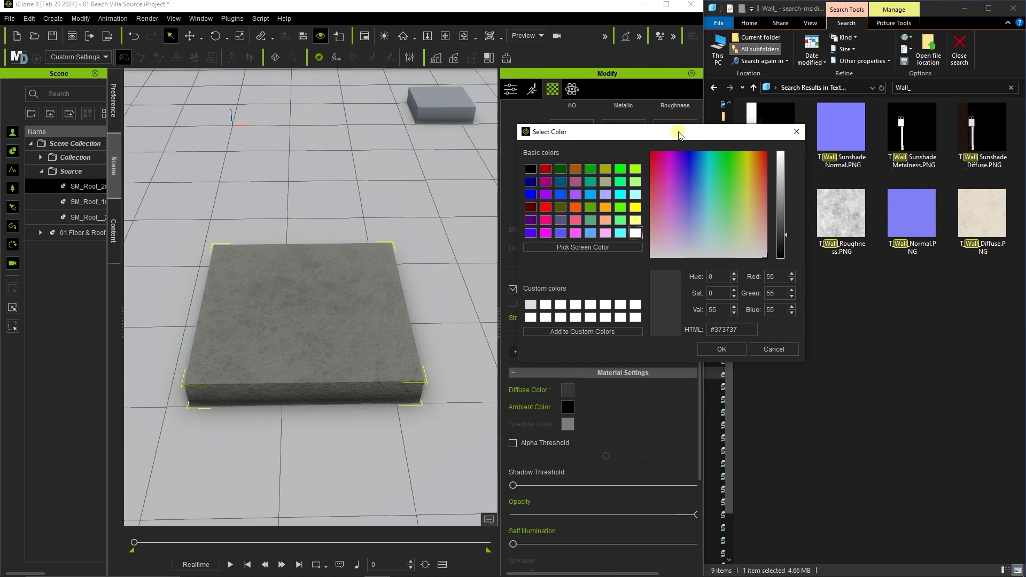
pyautogui.click(631, 229)
pyautogui.click(717, 344)
pyautogui.moveTo(459, 343); pyautogui.dragTo(188, 277, button='right')
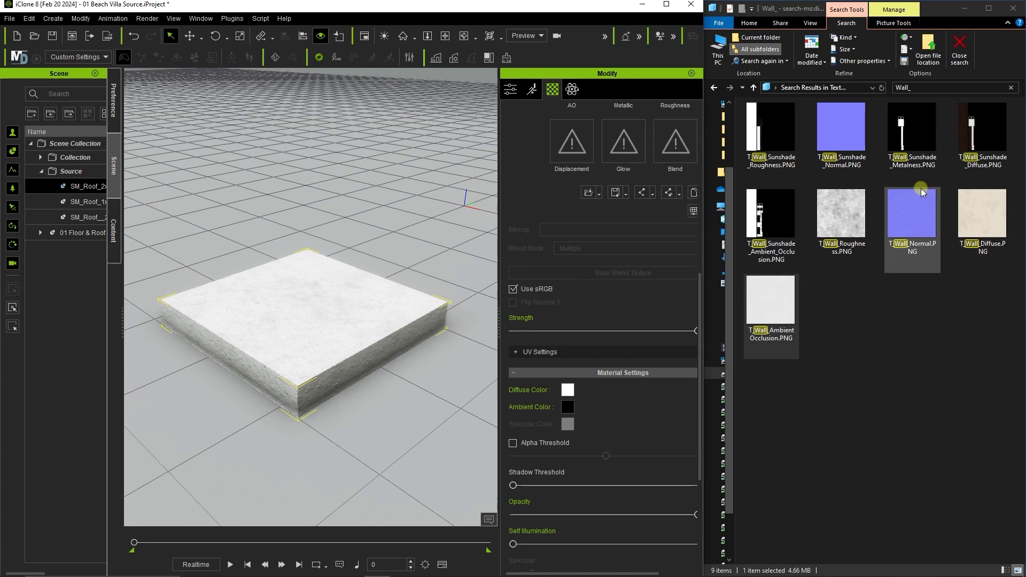
pyautogui.moveTo(481, 332); pyautogui.dragTo(411, 369, button='right')
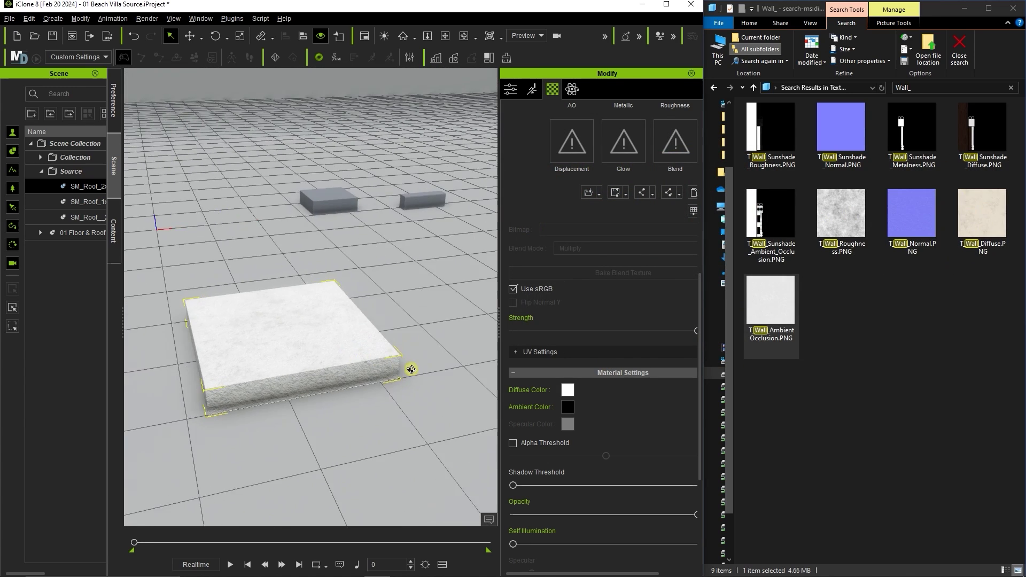
# - Apply SM_Roof_2x2's MI_Wall material to SM_Roof_1x1 and SM_Roof__2x1_Side
pyautogui.moveTo(412, 370); pyautogui.dragTo(339, 467, button='middle')
pyautogui.scroll(3, 347, 406)
pyautogui.moveTo(351, 385); pyautogui.dragTo(320, 344, button='middle')
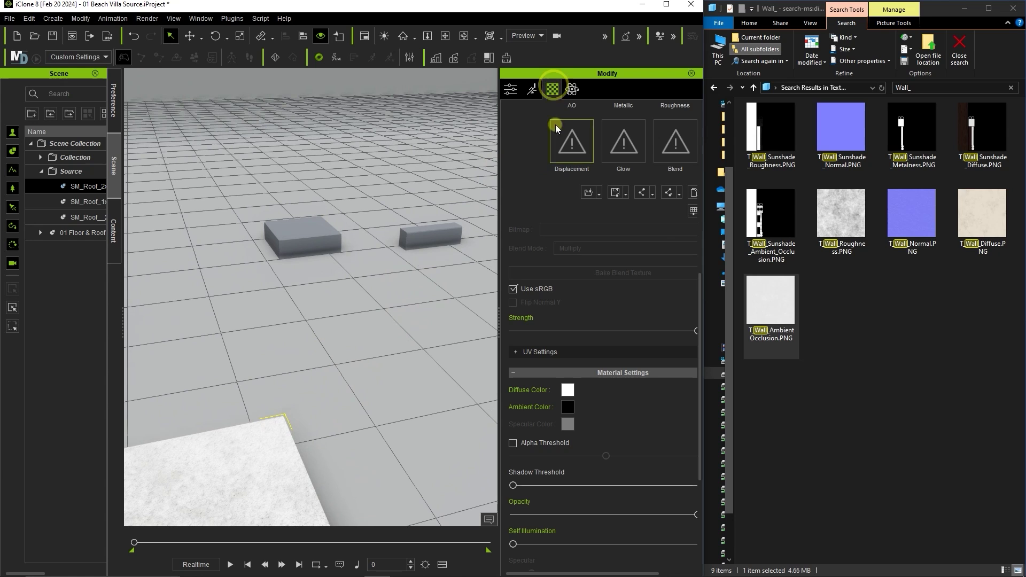
pyautogui.moveTo(699, 289); pyautogui.dragTo(712, 105)
pyautogui.click(80, 202)
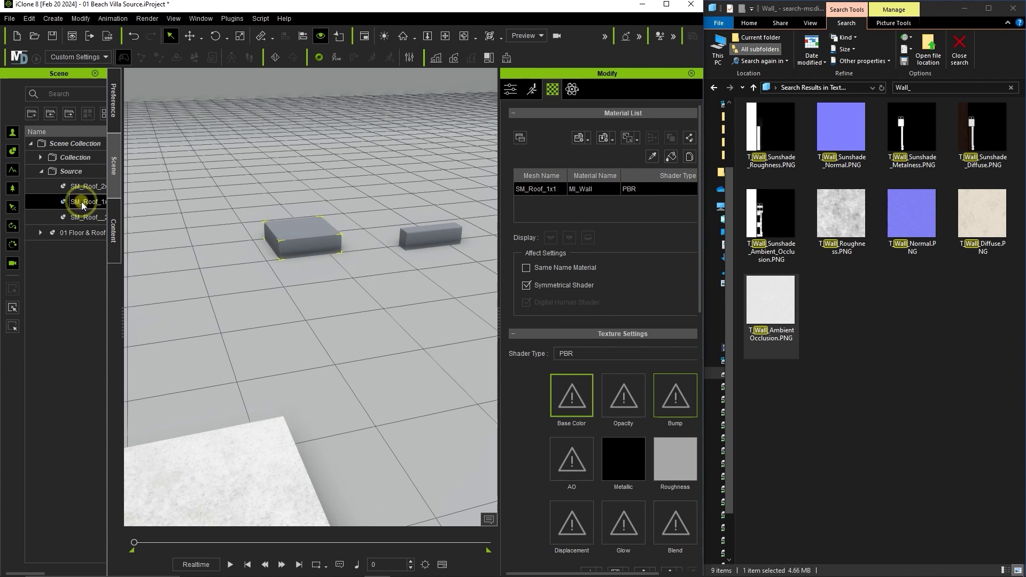
pyautogui.click(76, 217)
pyautogui.click(73, 187)
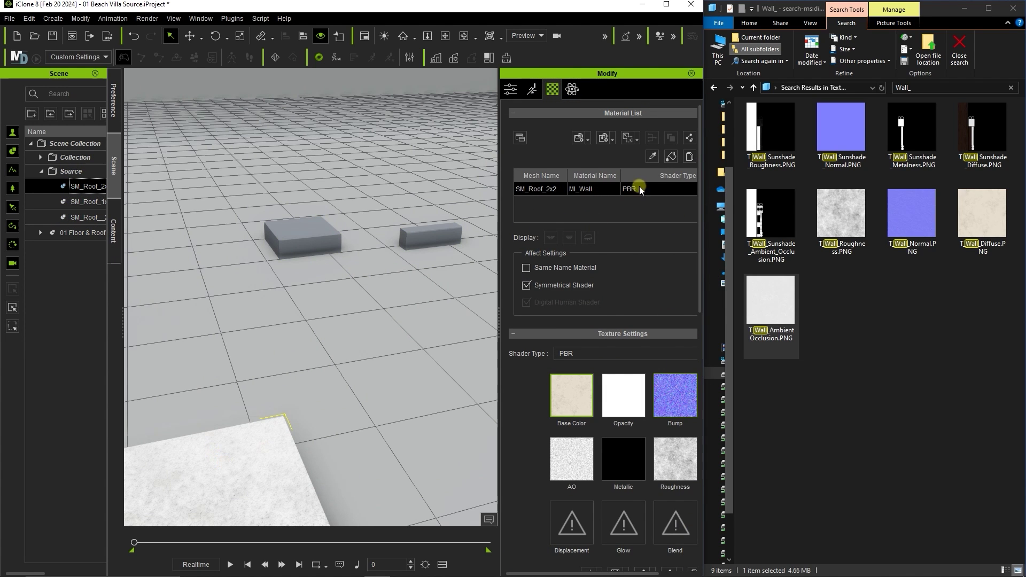
pyautogui.click(673, 157)
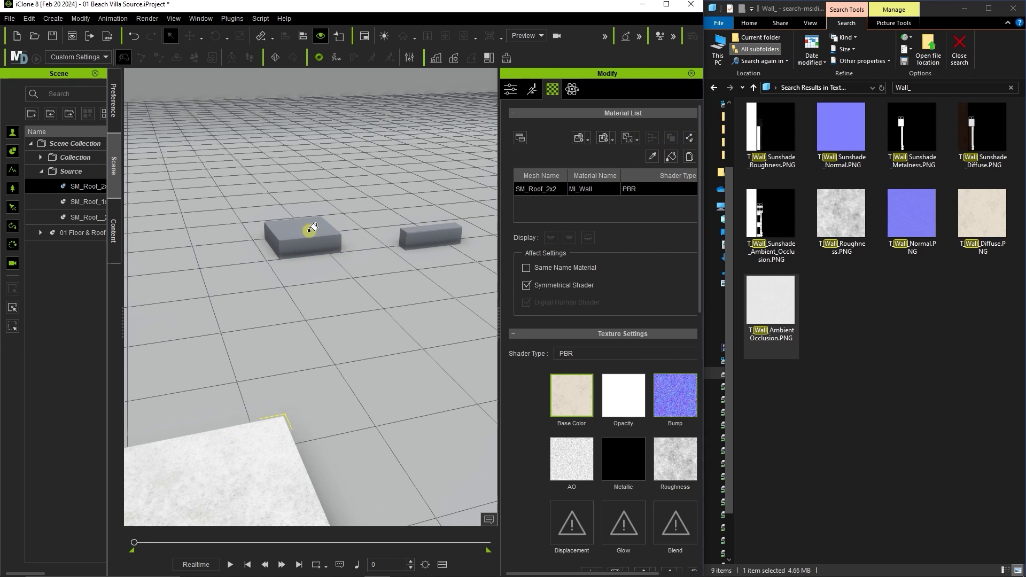
pyautogui.click(297, 231)
pyautogui.click(430, 234)
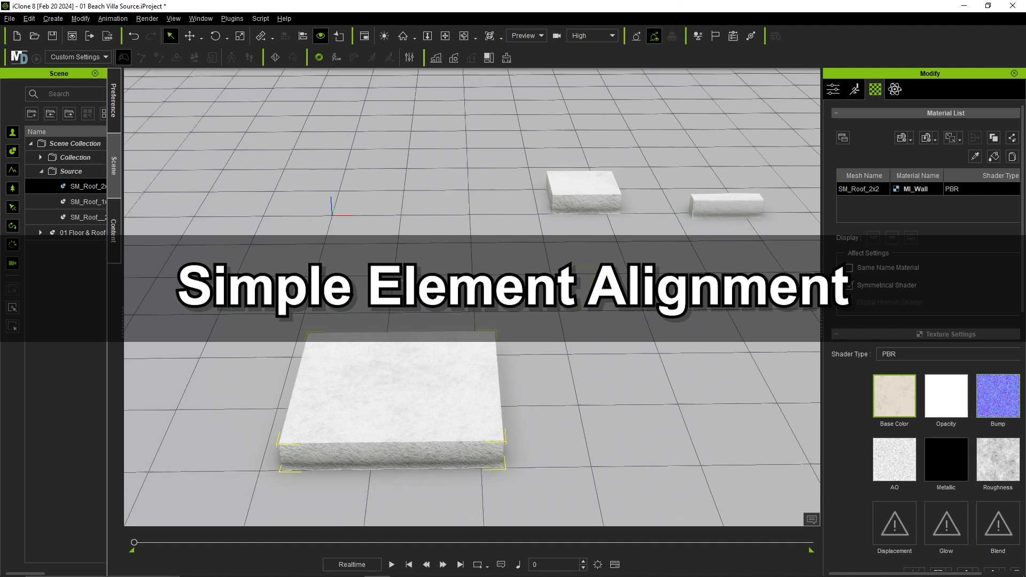
# - Show SM_Roof_2x2's transform and pivot settings and set its pivot to the top middle point
pyautogui.moveTo(388, 327); pyautogui.dragTo(484, 382, button='middle')
pyautogui.click(834, 89)
pyautogui.moveTo(123, 327); pyautogui.dragTo(160, 327)
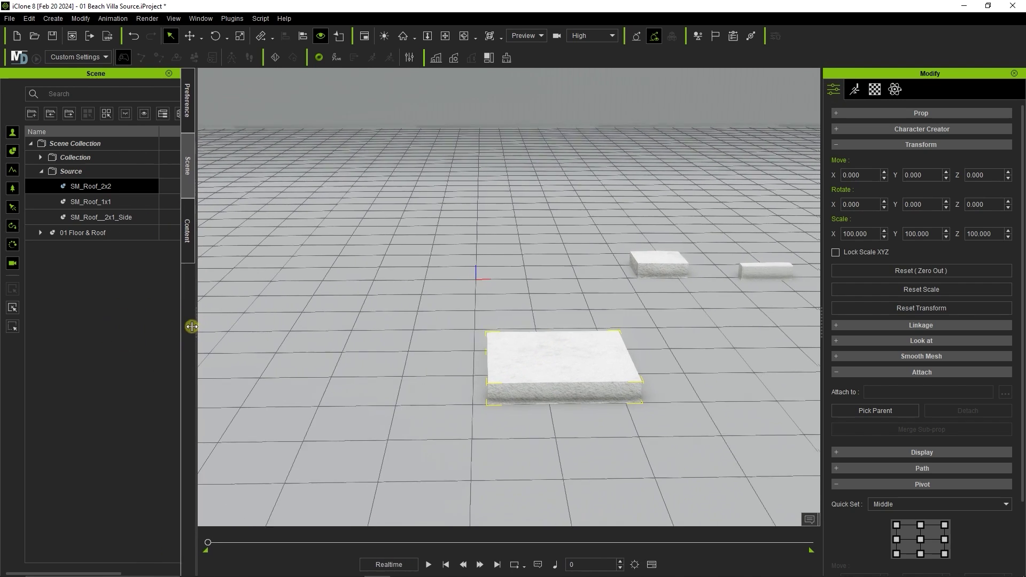
pyautogui.scroll(-2, 1022, 325)
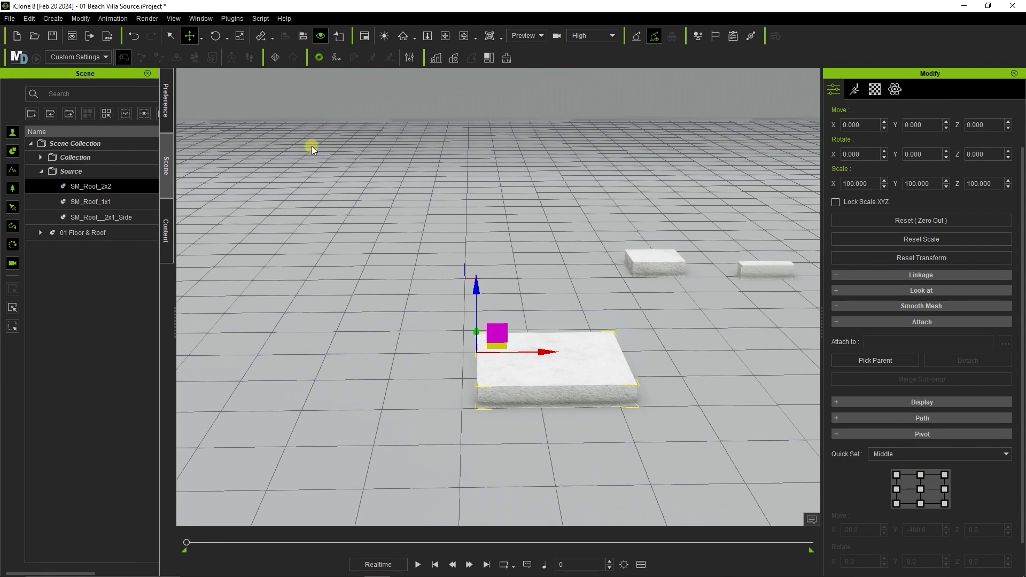
pyautogui.click(921, 474)
# - Reset SM_Roof_2x2's transform and zero out its position, then inspect its alignment at the scene origin
pyautogui.moveTo(464, 280)
pyautogui.mouseDown(button='right')
pyautogui.moveTo(702, 305)
pyautogui.moveTo(486, 287)
pyautogui.moveTo(449, 293)
pyautogui.mouseUp(button='right')
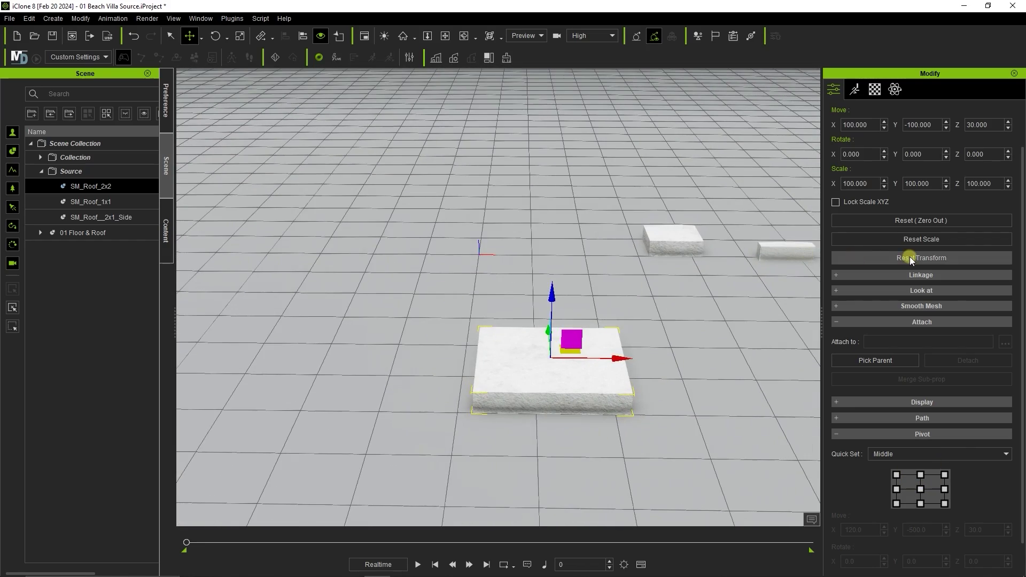
pyautogui.click(913, 257)
pyautogui.click(569, 317)
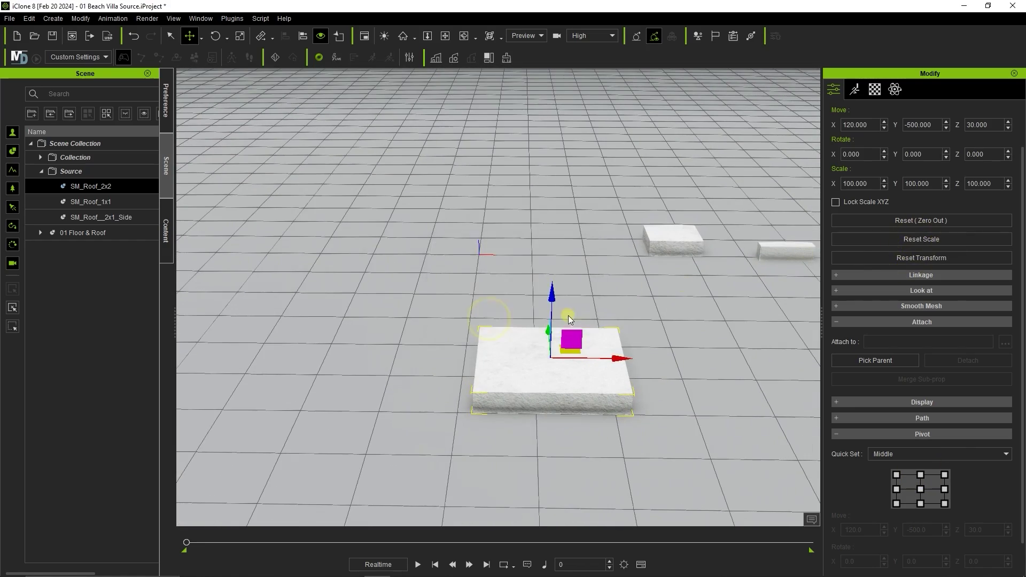
pyautogui.click(906, 221)
pyautogui.moveTo(487, 280); pyautogui.dragTo(507, 335, button='middle')
pyautogui.scroll(4, 514, 201)
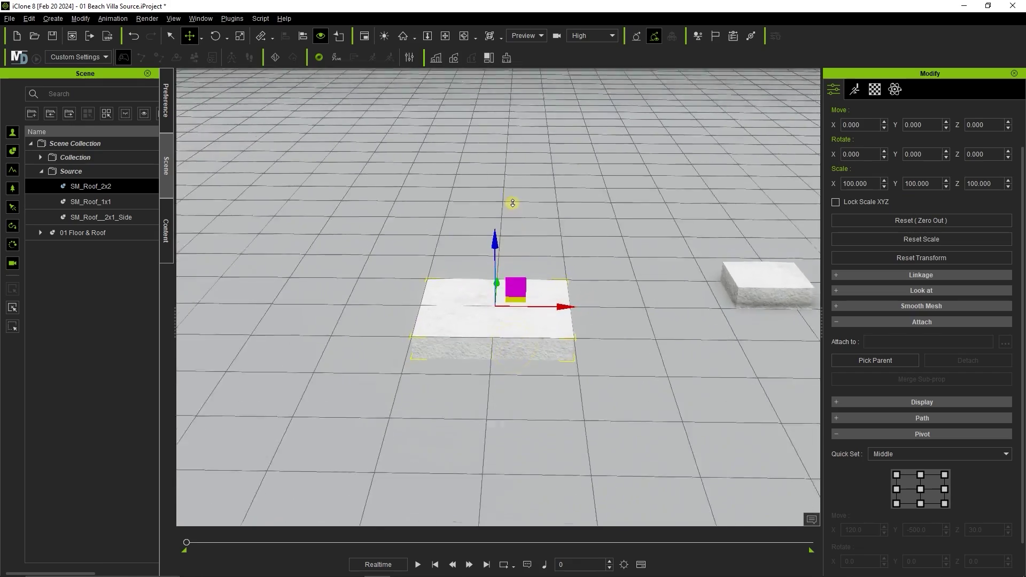
pyautogui.moveTo(534, 336); pyautogui.dragTo(325, 292, button='right')
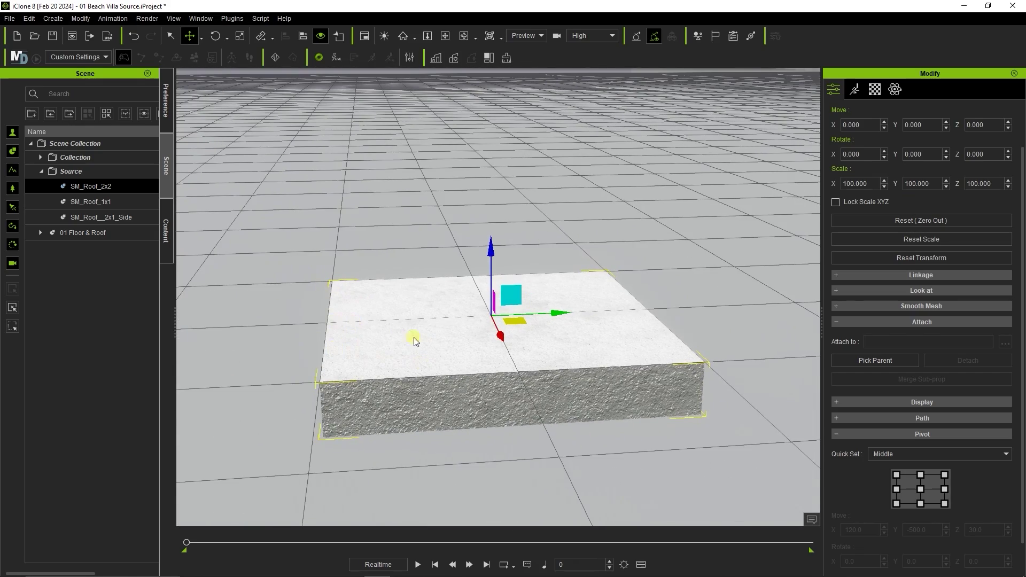
pyautogui.moveTo(401, 412); pyautogui.dragTo(572, 399, button='right')
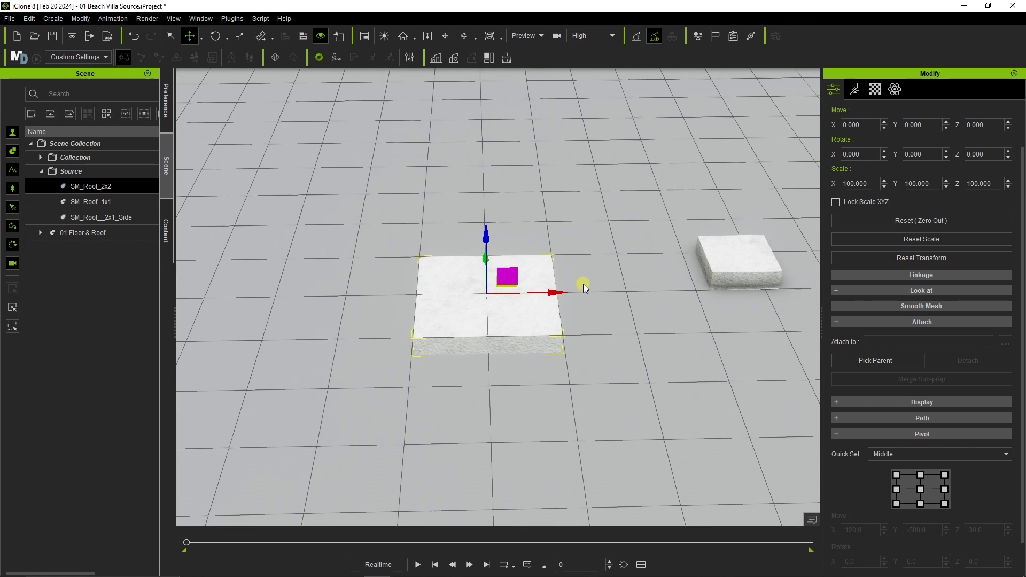
# - Set SM_Roof_1x1's pivot to the top middle point, reset its transform and zero out its position
pyautogui.click(728, 291)
pyautogui.moveTo(727, 296); pyautogui.dragTo(772, 456, button='right')
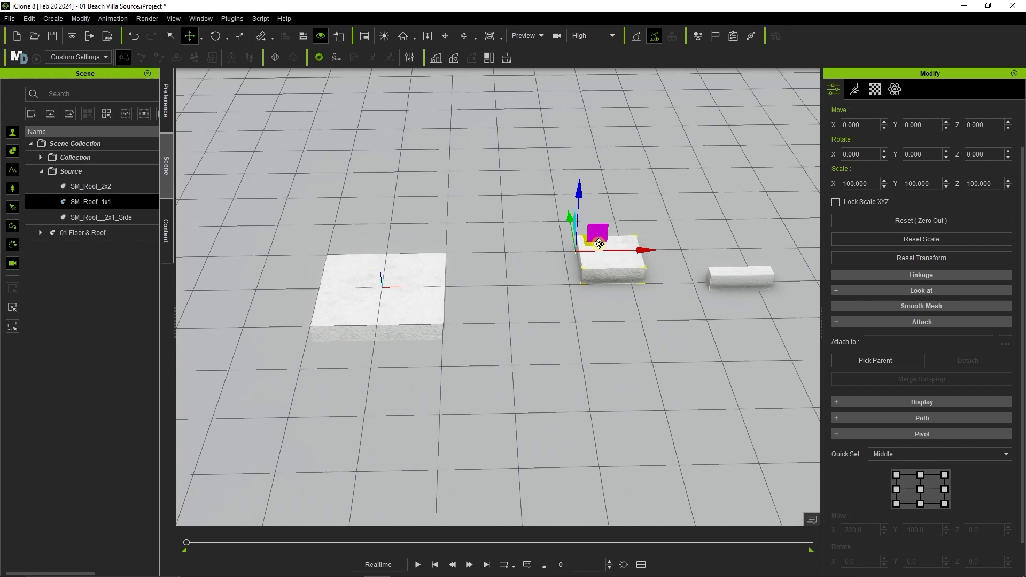
pyautogui.moveTo(599, 244); pyautogui.dragTo(628, 313, button='right')
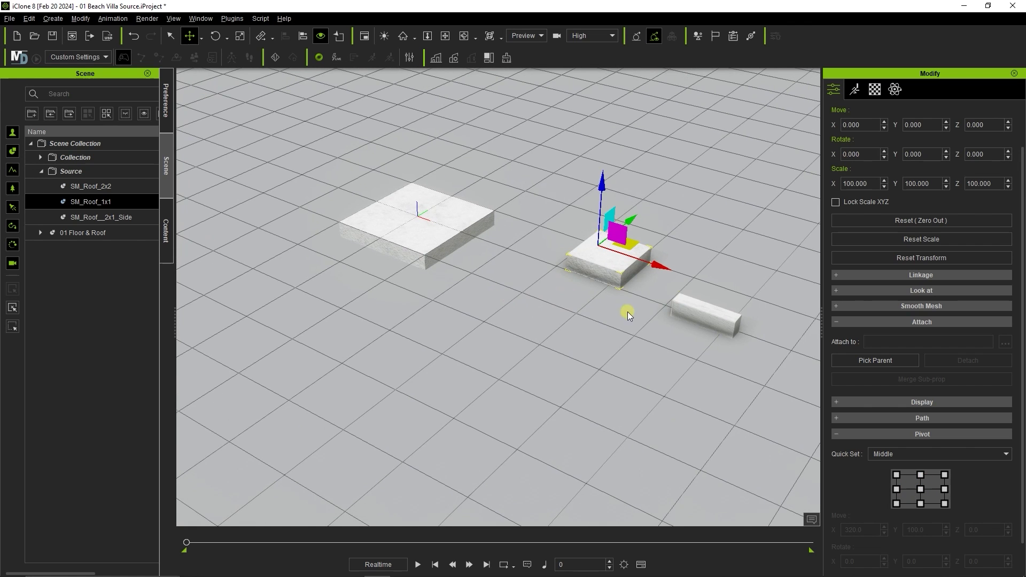
pyautogui.click(921, 475)
pyautogui.click(946, 239)
pyautogui.click(481, 319)
pyautogui.click(957, 221)
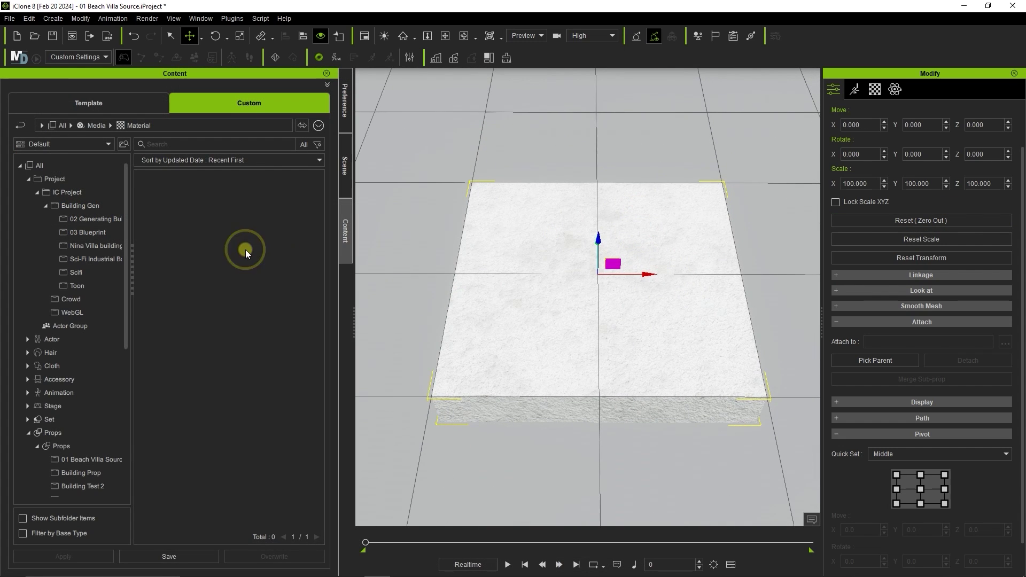
# - Save SM_Roof_2x2 under the name SM_Roof_2x2 in the 01 Beach Villa Source folder of the custom Props library
pyautogui.moveTo(610, 327); pyautogui.dragTo(616, 329, button='right')
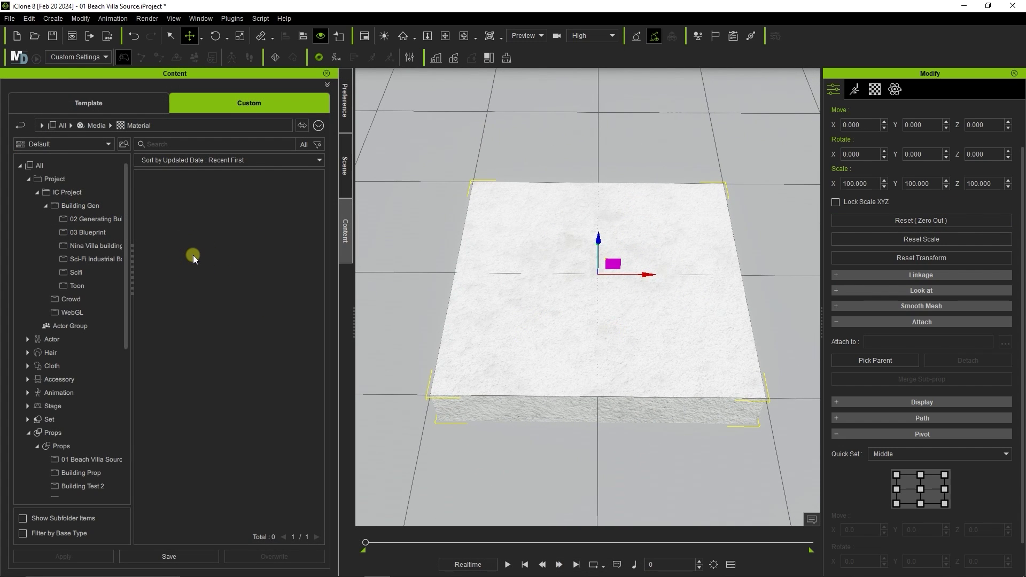
pyautogui.click(343, 161)
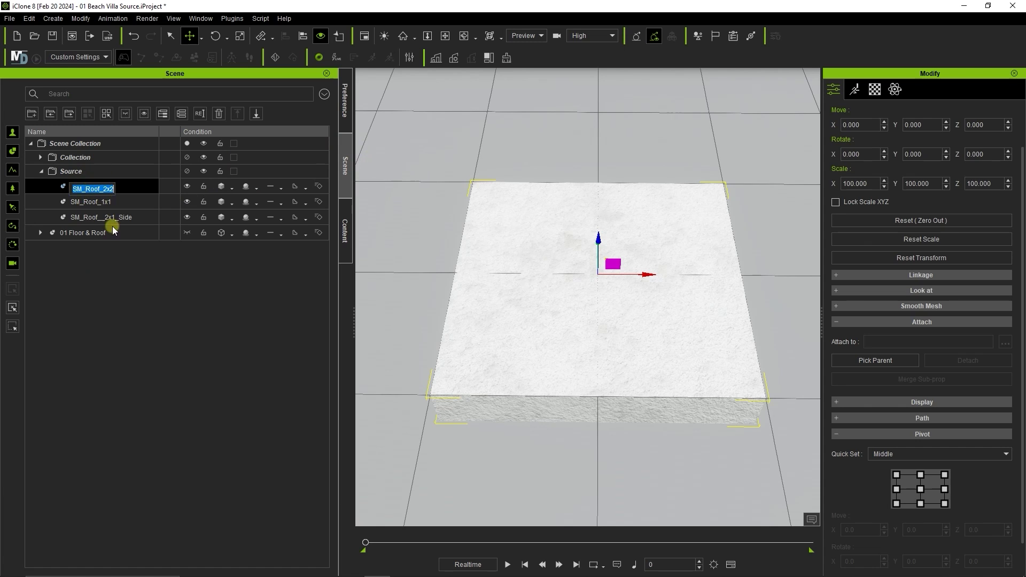
pyautogui.press('Return')
pyautogui.click(345, 230)
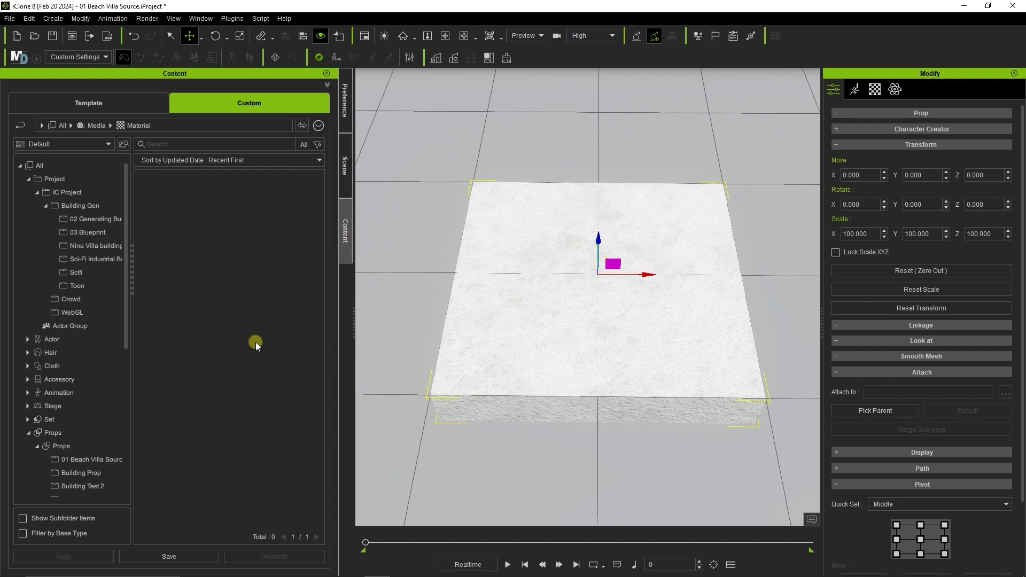
pyautogui.moveTo(128, 297); pyautogui.dragTo(136, 395)
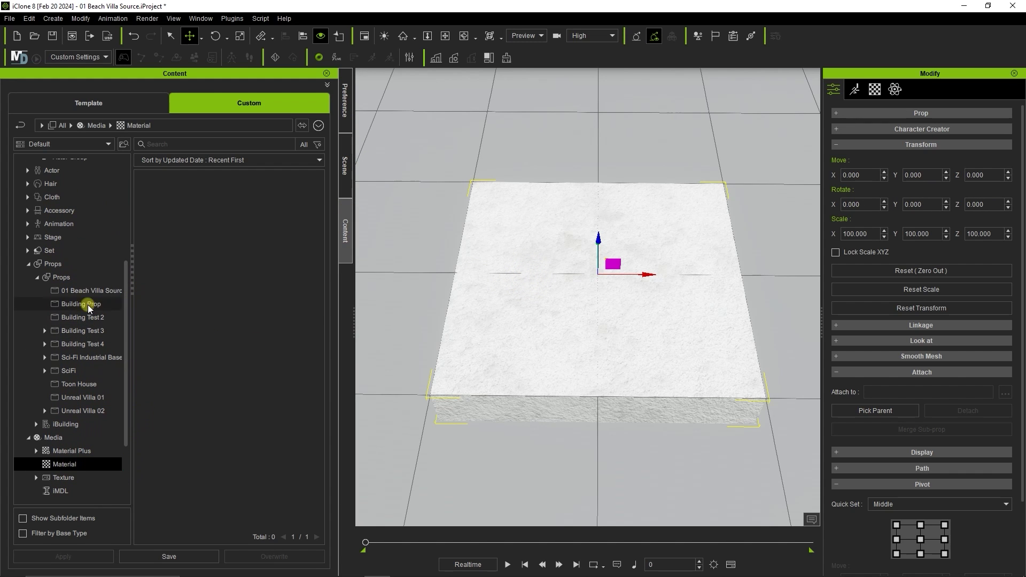
pyautogui.click(88, 290)
pyautogui.click(181, 557)
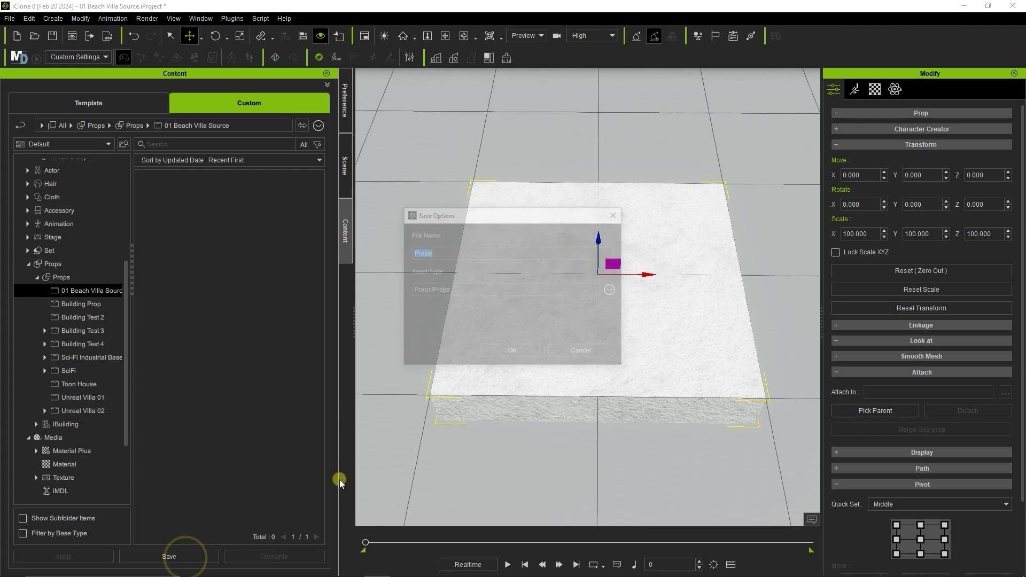
pyautogui.click(516, 352)
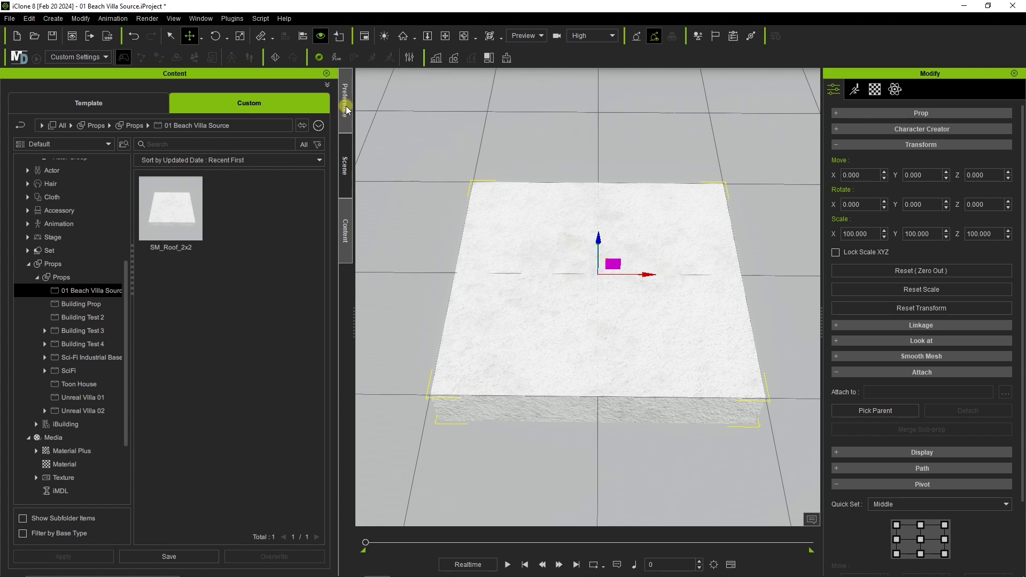
# - Hide SM_Roof_2x2 in the scene and zero out SM_Roof_1x1's position to bring it to the origin
pyautogui.click(343, 160)
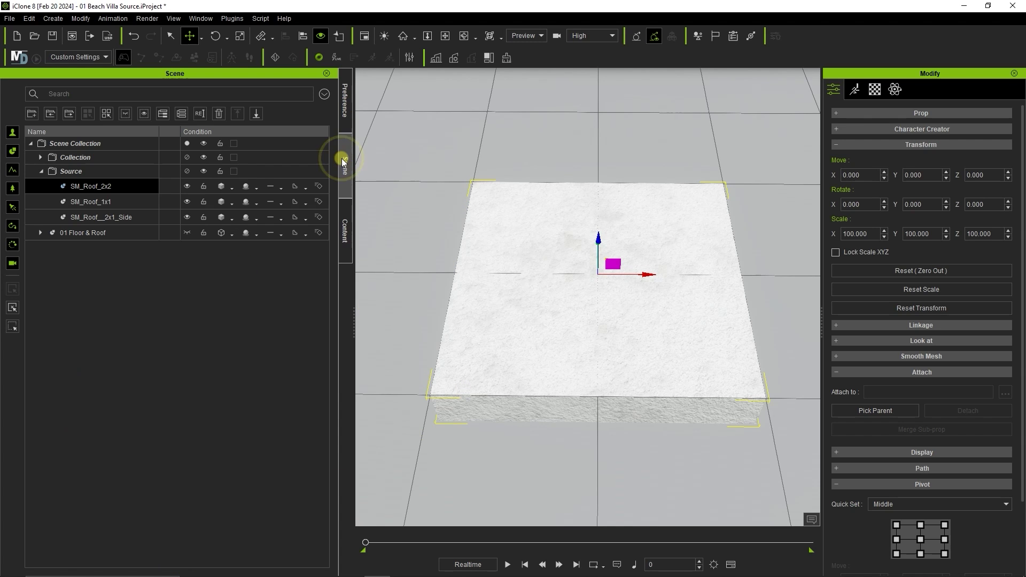
pyautogui.click(187, 186)
pyautogui.click(93, 202)
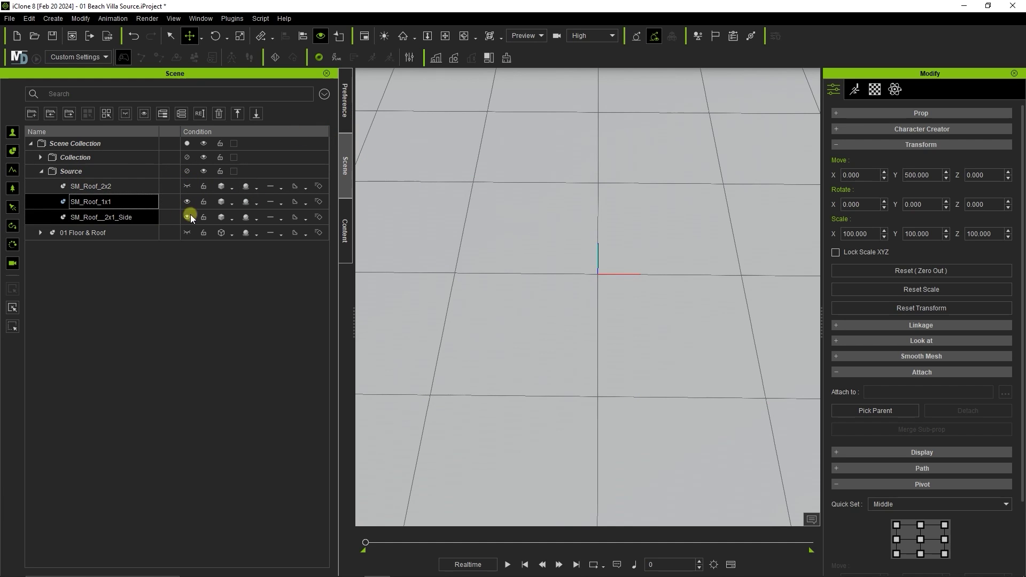
pyautogui.click(899, 271)
pyautogui.click(171, 345)
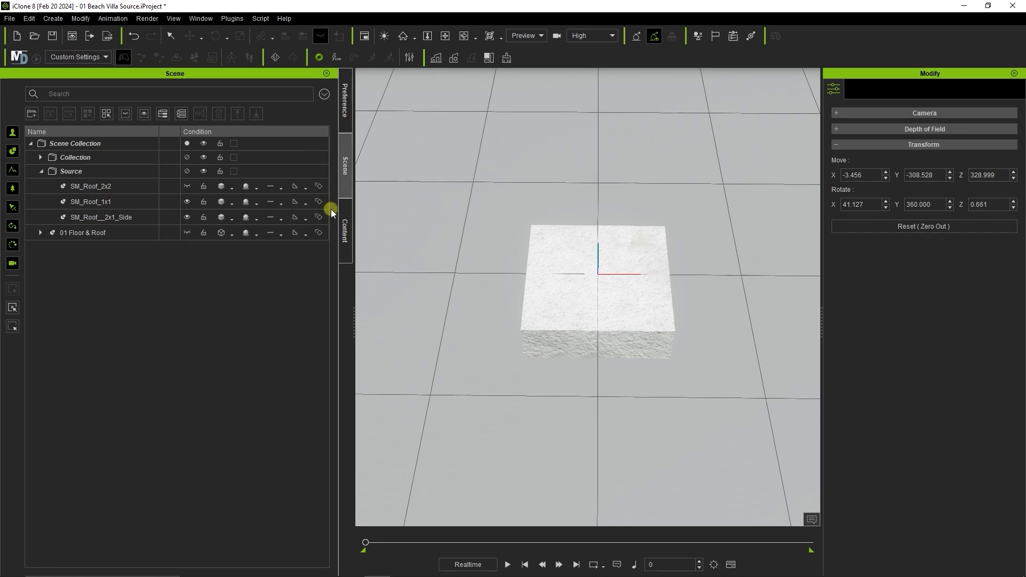
# - Save SM_Roof_1x1 as a custom prop named SM_Roof_1x1 in the 01 Beach Villa Source folder
pyautogui.click(327, 206)
pyautogui.click(345, 230)
pyautogui.click(199, 556)
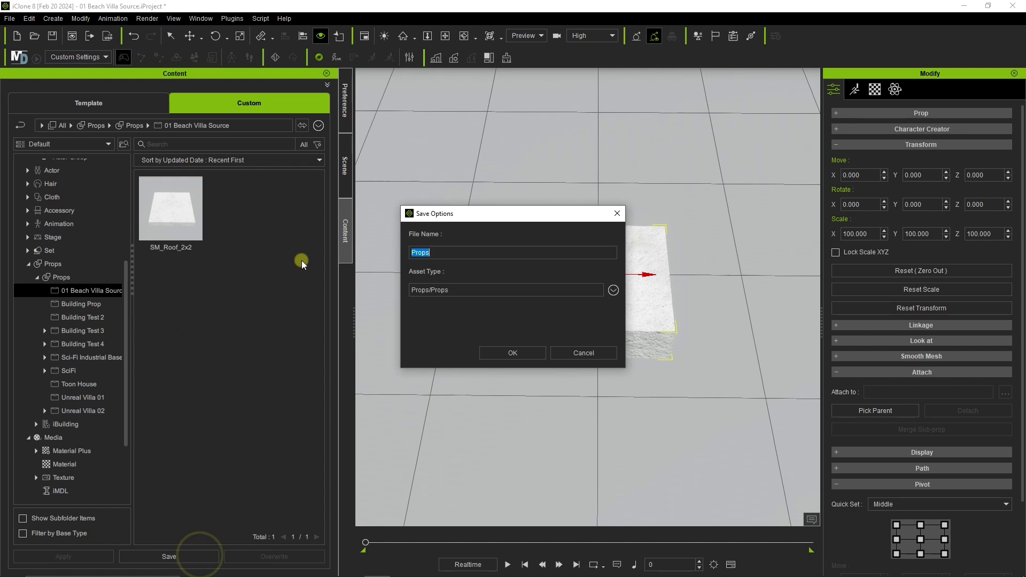
pyautogui.click(515, 352)
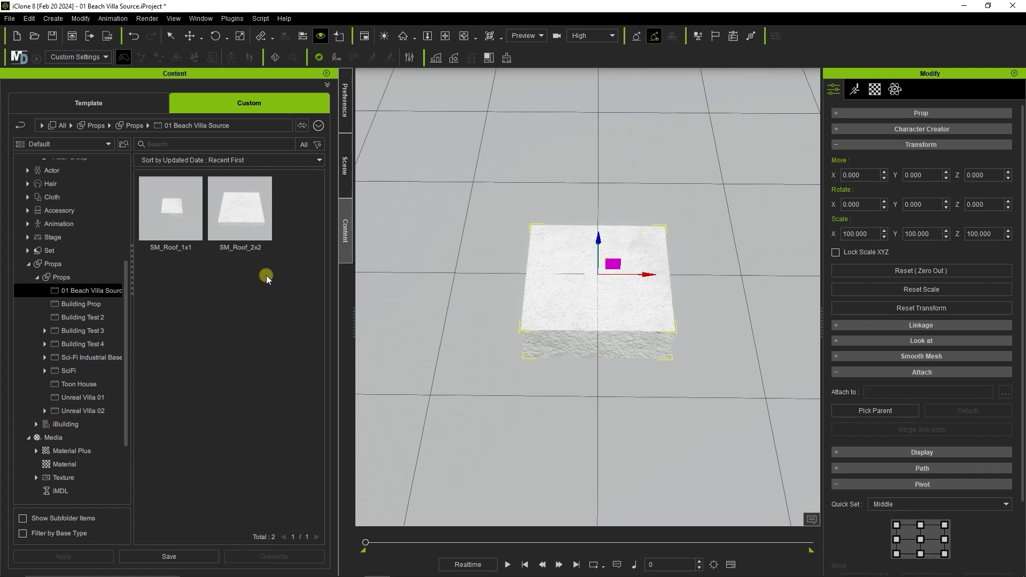
# - Import 02 Walls.fbx from the Mesh folder into the scene as a prop and select it
pyautogui.click(346, 171)
pyautogui.click(347, 172)
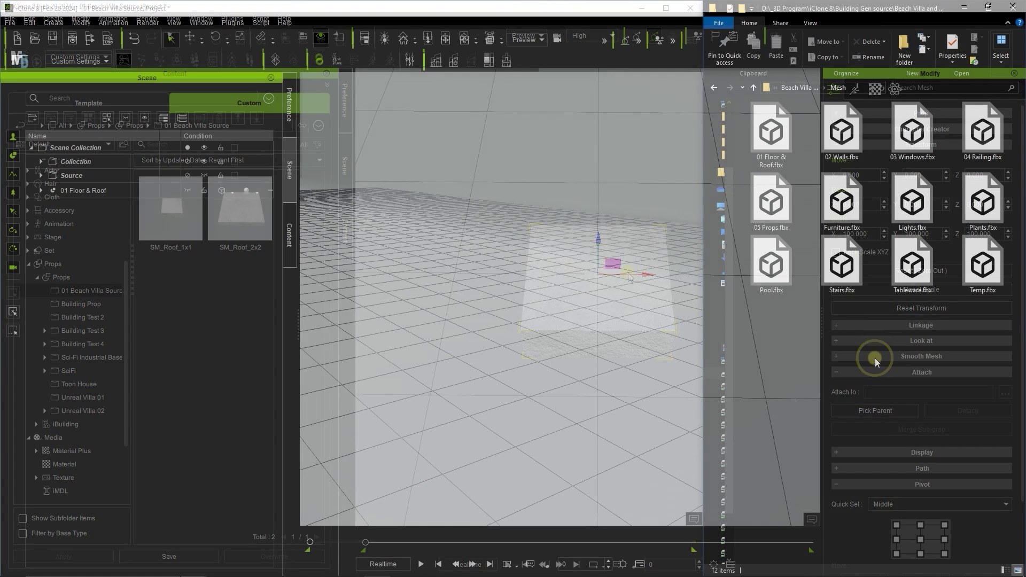
pyautogui.moveTo(842, 131); pyautogui.dragTo(527, 350)
pyautogui.click(417, 322)
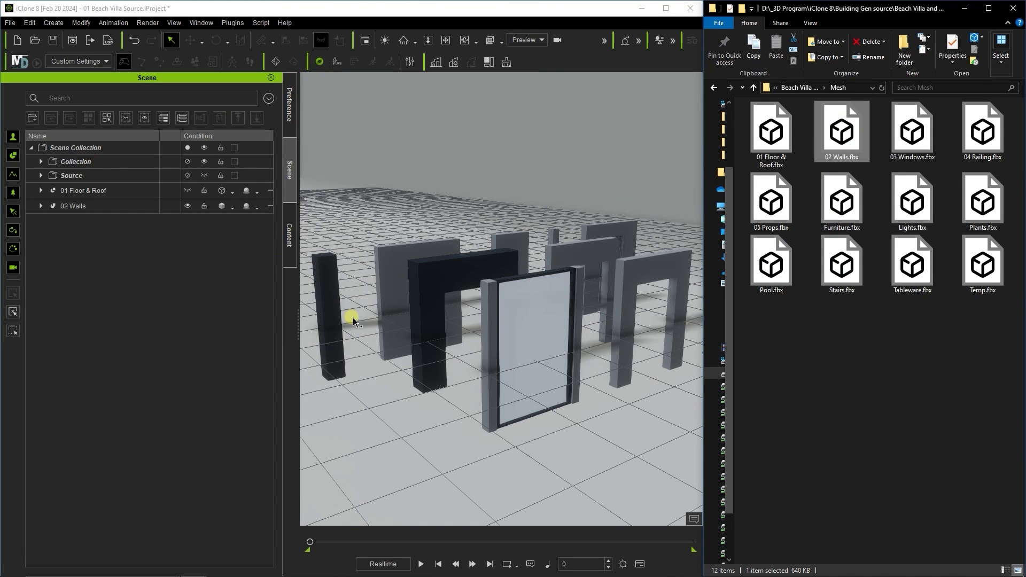
pyautogui.click(535, 302)
pyautogui.moveTo(538, 304); pyautogui.dragTo(607, 273, button='right')
pyautogui.scroll(2, 607, 273)
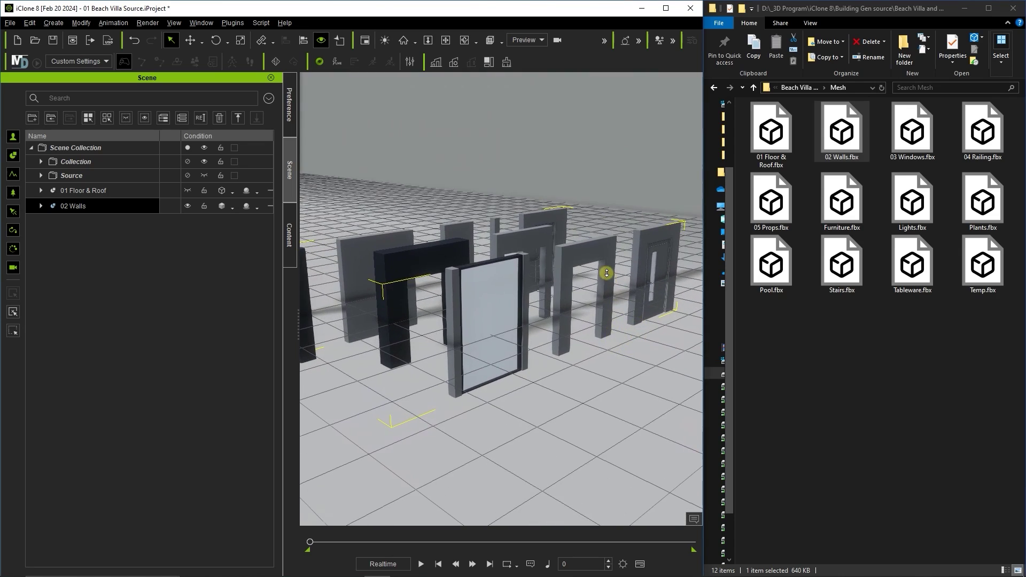
# - Show the material list of 02 Walls beside a widened viewport and select SM_Wall_100cm's MI_Wall material
pyautogui.click(202, 23)
pyautogui.click(236, 111)
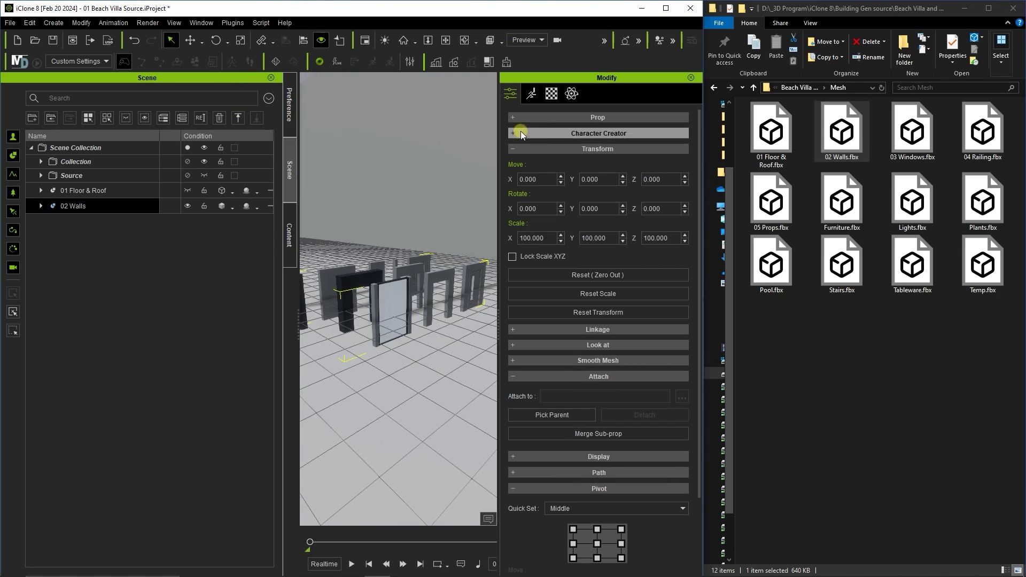
pyautogui.moveTo(297, 201); pyautogui.dragTo(122, 201)
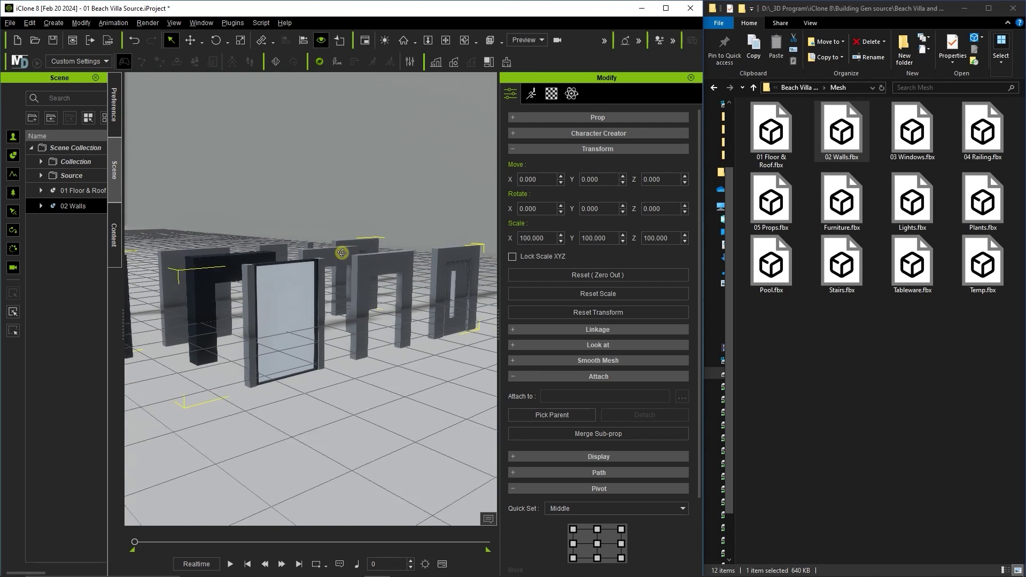
pyautogui.click(552, 93)
pyautogui.moveTo(698, 216)
pyautogui.mouseDown()
pyautogui.moveTo(699, 231)
pyautogui.moveTo(698, 219)
pyautogui.mouseUp()
pyautogui.scroll(-3, 646, 244)
pyautogui.scroll(3, 647, 245)
pyautogui.click(597, 193)
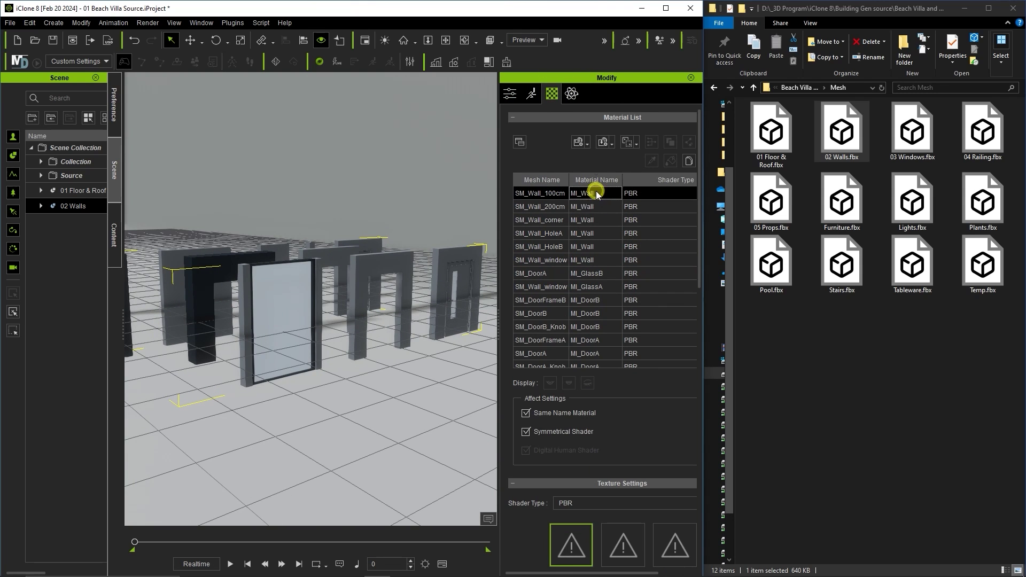
pyautogui.moveTo(319, 256); pyautogui.dragTo(396, 291, button='right')
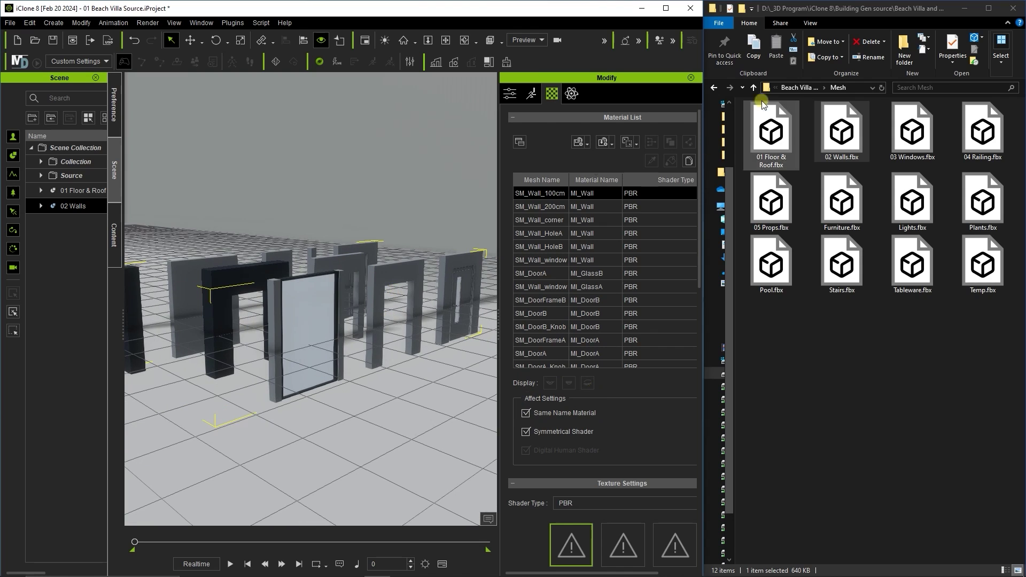
# - Go to the Beach Villa Textures folder in File Explorer and search it for "Wall_"
pyautogui.click(754, 87)
pyautogui.doubleClick(763, 130)
pyautogui.click(941, 87)
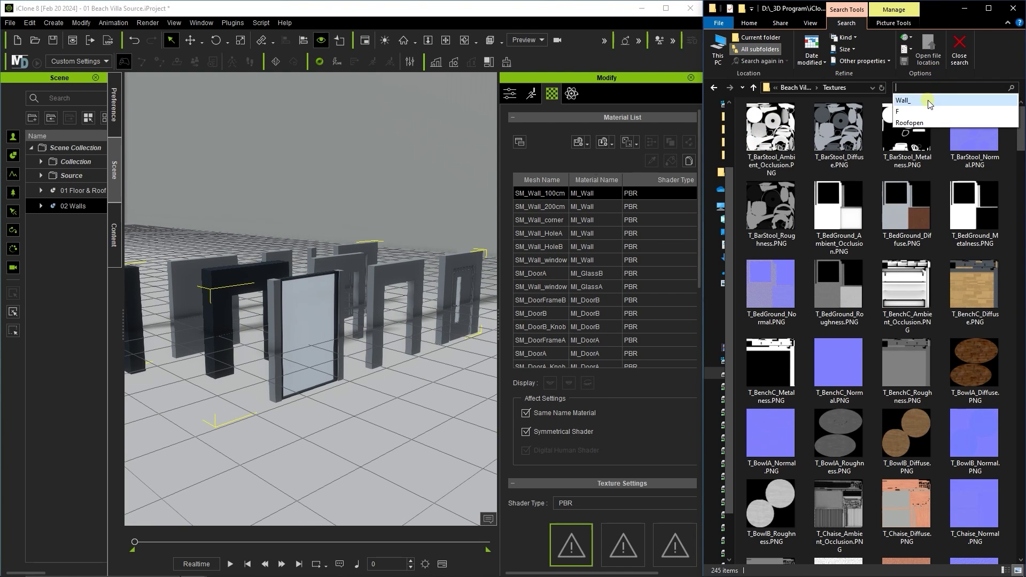
pyautogui.write('Wall_')
# - Apply T_Wall_Diffuse.PNG as the Base Color texture of the MI_Wall material
pyautogui.click(979, 229)
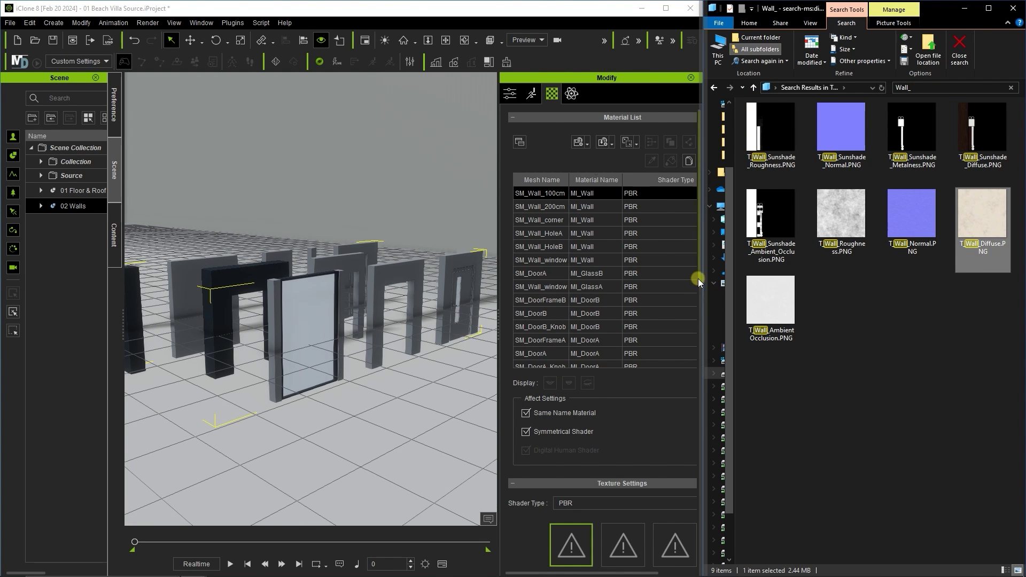
pyautogui.scroll(-2, 700, 283)
pyautogui.moveTo(989, 226); pyautogui.dragTo(570, 496)
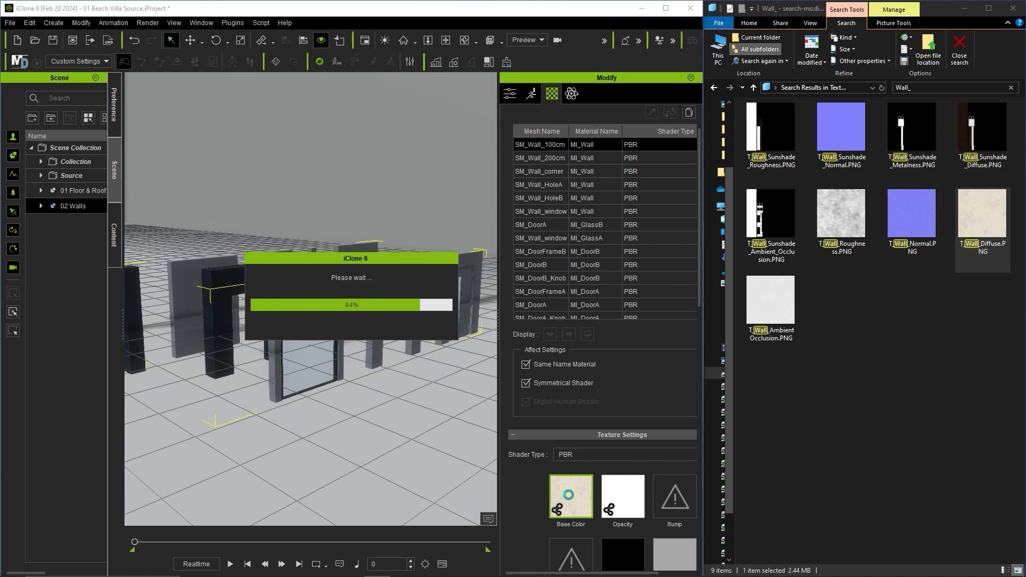
pyautogui.moveTo(407, 294); pyautogui.dragTo(378, 327, button='right')
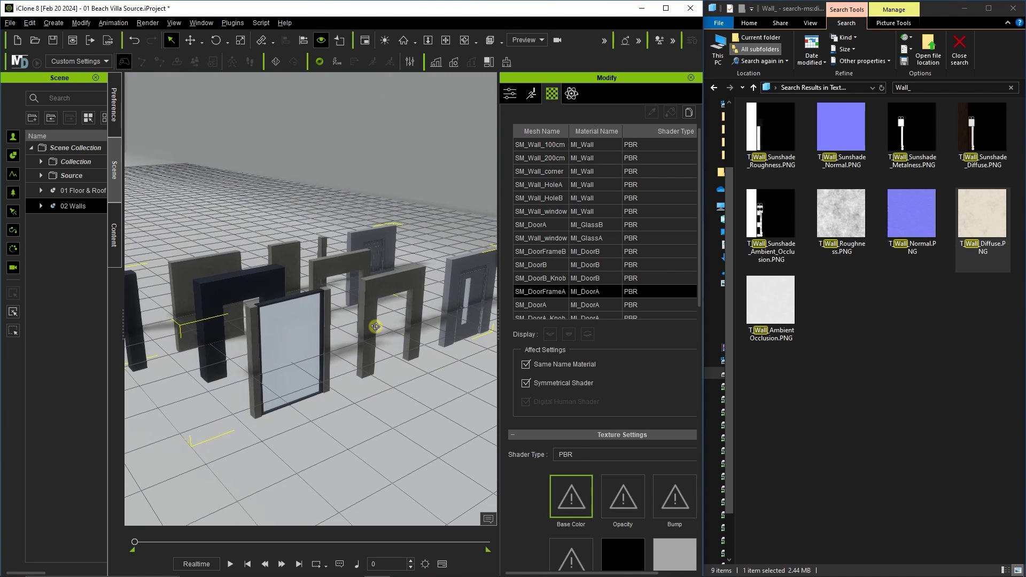
# - Reselect SM_Wall_100cm's MI_Wall material and apply T_Wall_Normal.PNG as its Bump texture
pyautogui.click(588, 147)
pyautogui.scroll(-5, 697, 321)
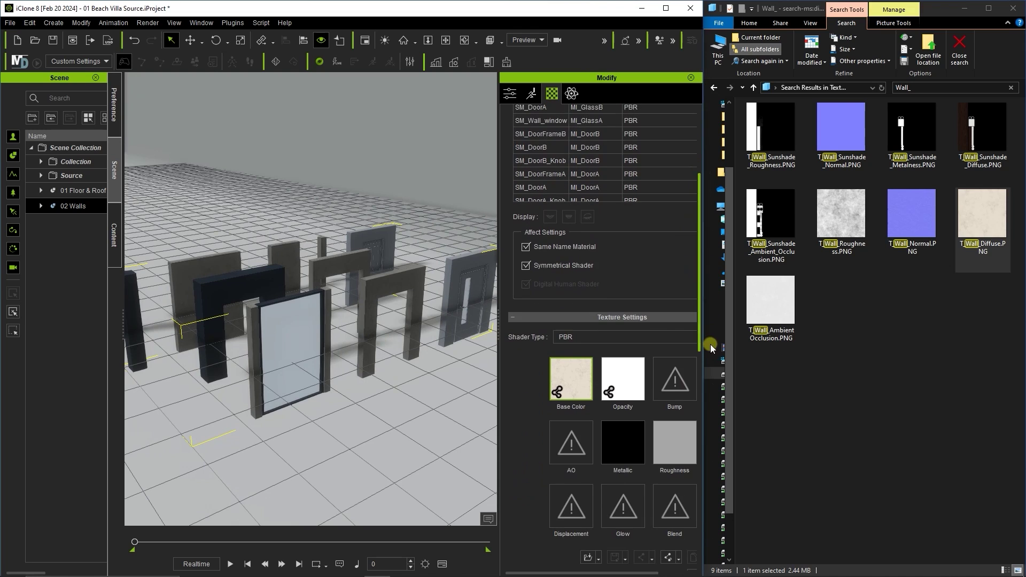
pyautogui.moveTo(912, 214); pyautogui.dragTo(674, 374)
pyautogui.click(461, 293)
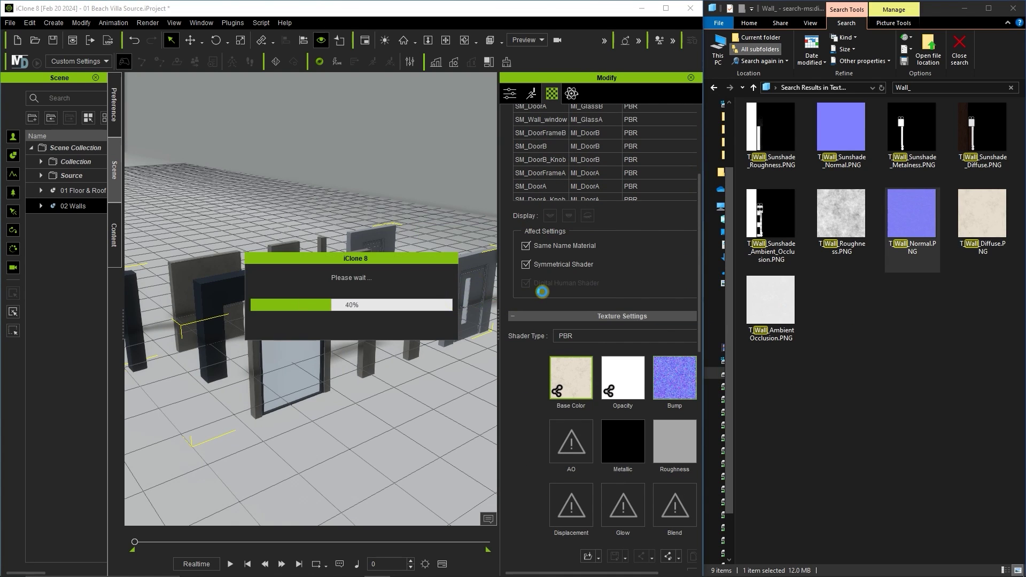
# - Apply T_Wall_Roughness.PNG as MI_Wall's Roughness texture and the wall's ambient occlusion image as its AO texture
pyautogui.scroll(5, 698, 249)
pyautogui.click(595, 138)
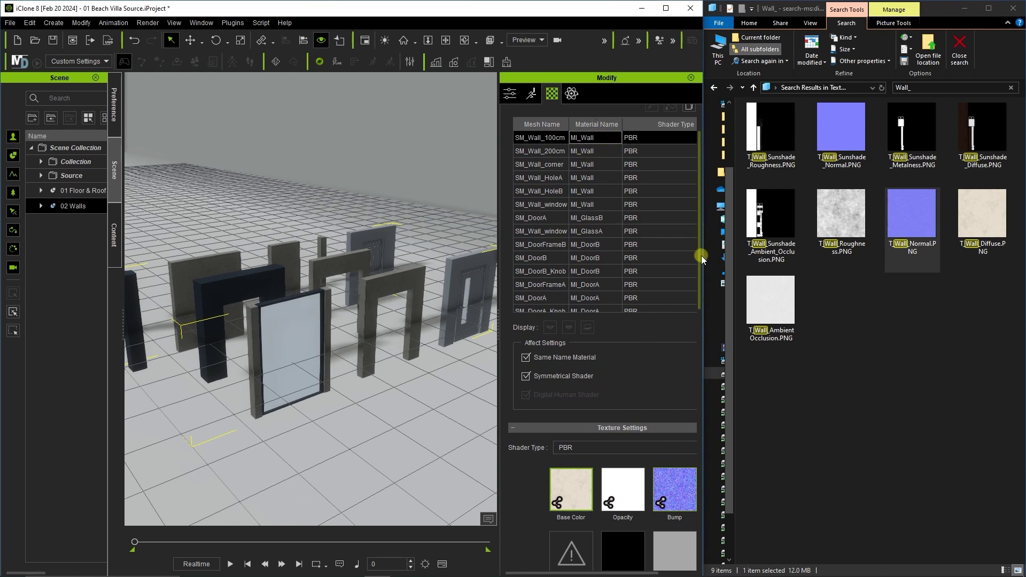
pyautogui.scroll(-3, 700, 256)
pyautogui.moveTo(842, 216); pyautogui.dragTo(679, 417)
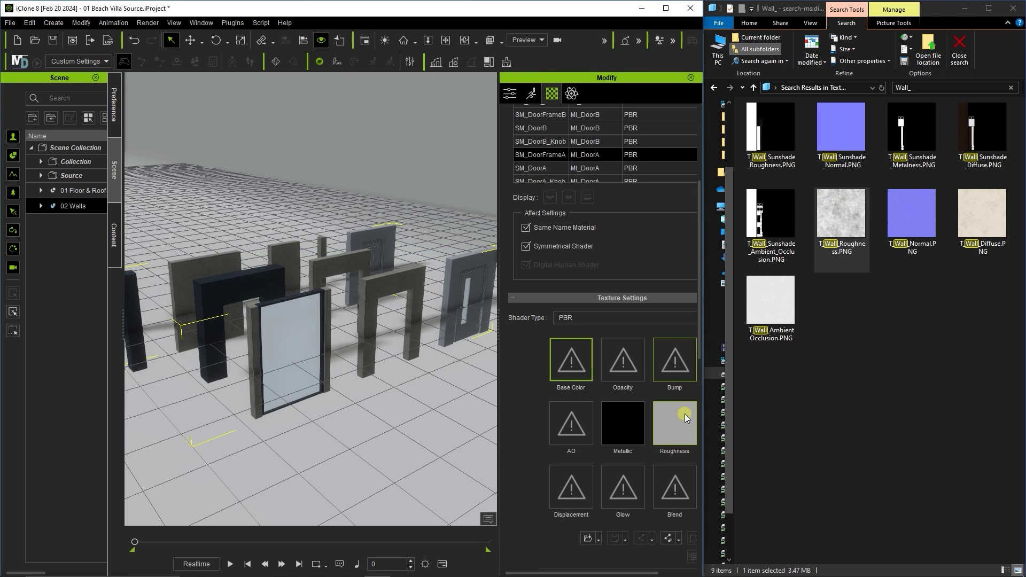
pyautogui.scroll(5, 699, 289)
pyautogui.scroll(-3, 699, 288)
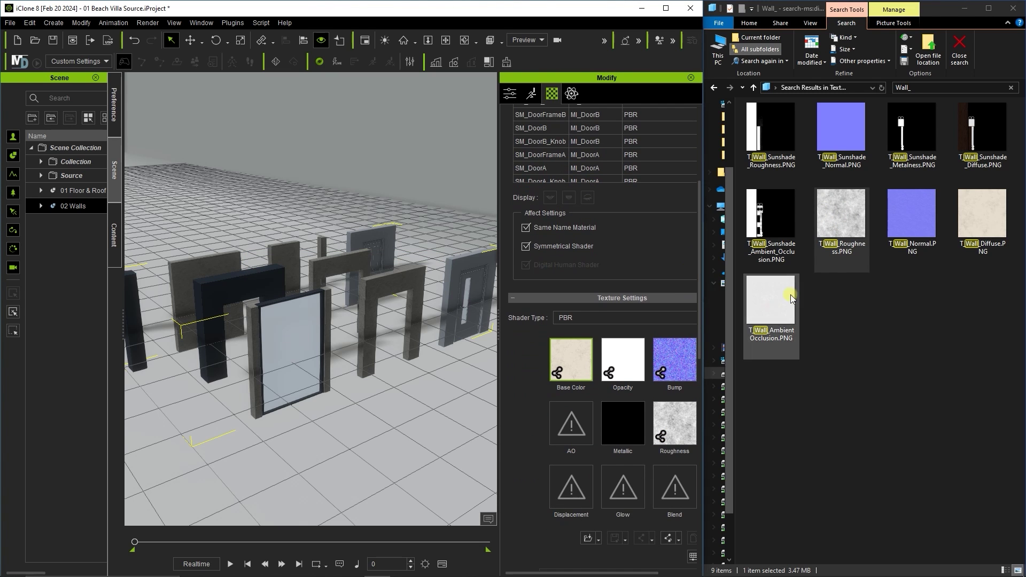
pyautogui.moveTo(771, 304); pyautogui.dragTo(571, 426)
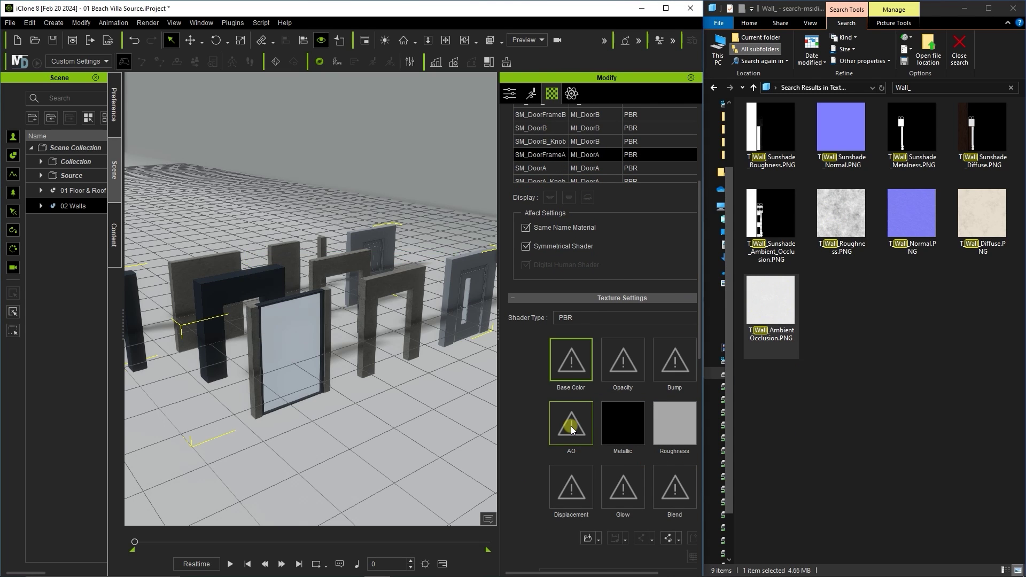
# - Try to set the Diffuse Color of the currently selected material to white
pyautogui.moveTo(317, 367); pyautogui.dragTo(375, 355, button='middle')
pyautogui.scroll(3, 396, 245)
pyautogui.moveTo(396, 245); pyautogui.dragTo(472, 315, button='middle')
pyautogui.moveTo(699, 335); pyautogui.dragTo(702, 398)
pyautogui.moveTo(700, 291); pyautogui.dragTo(707, 332)
pyautogui.scroll(-3, 708, 336)
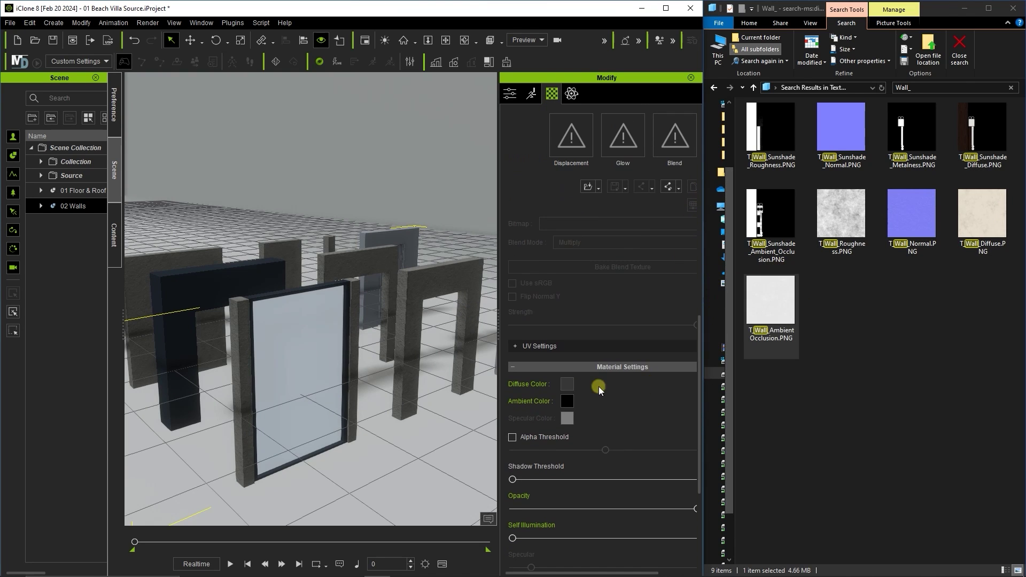
pyautogui.click(567, 384)
pyautogui.moveTo(354, 177); pyautogui.dragTo(741, 207)
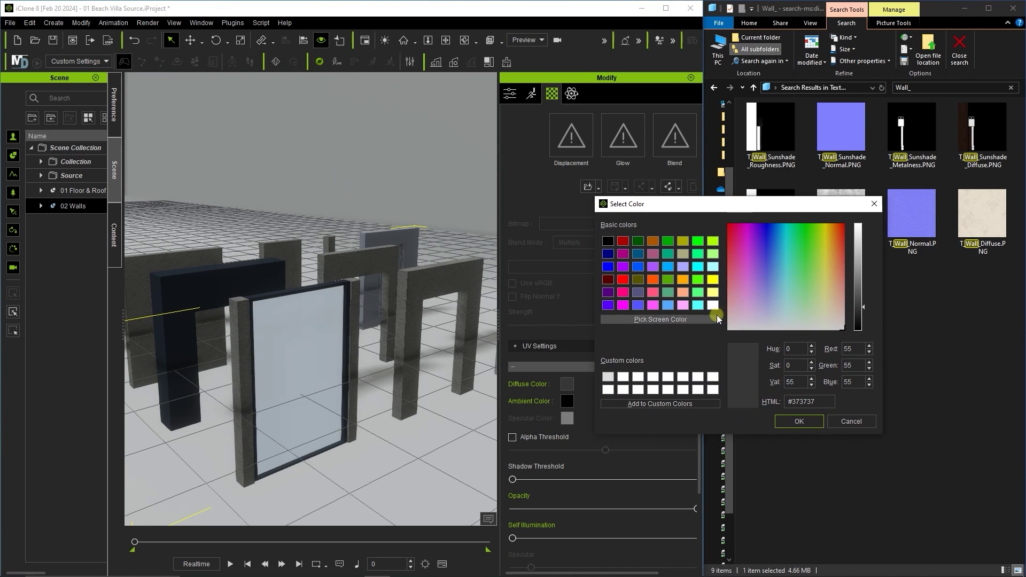
pyautogui.click(794, 422)
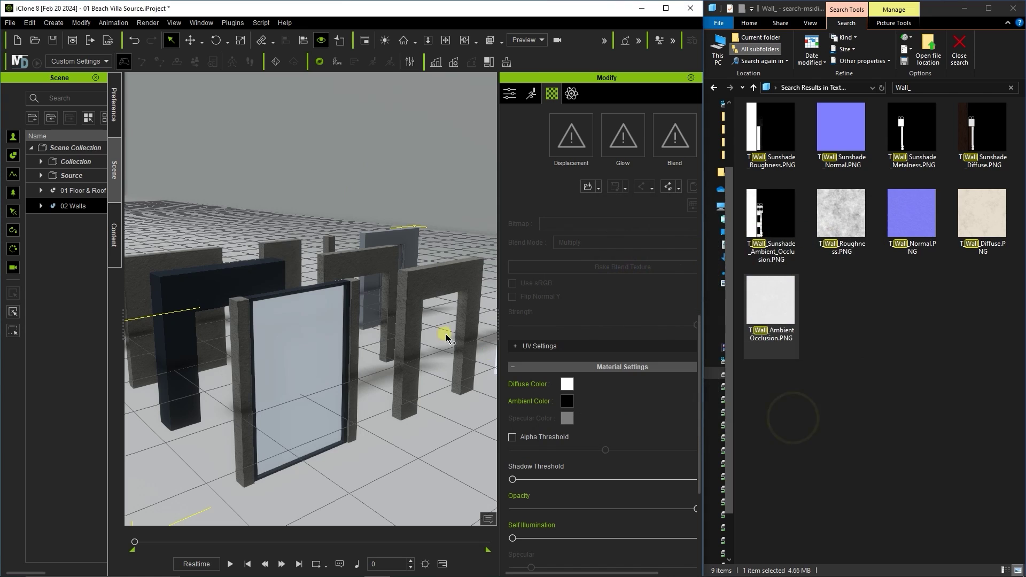
pyautogui.moveTo(447, 336); pyautogui.dragTo(238, 325, button='right')
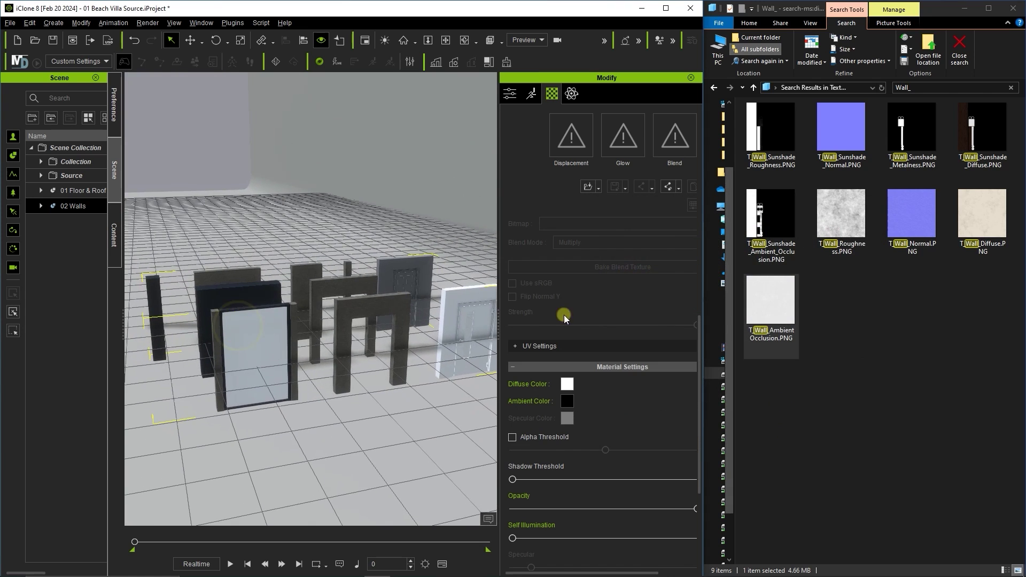
# - Select the MI_Wall material in the list and set its Diffuse Color to white (#ffffff)
pyautogui.moveTo(698, 363); pyautogui.dragTo(701, 150)
pyautogui.click(599, 176)
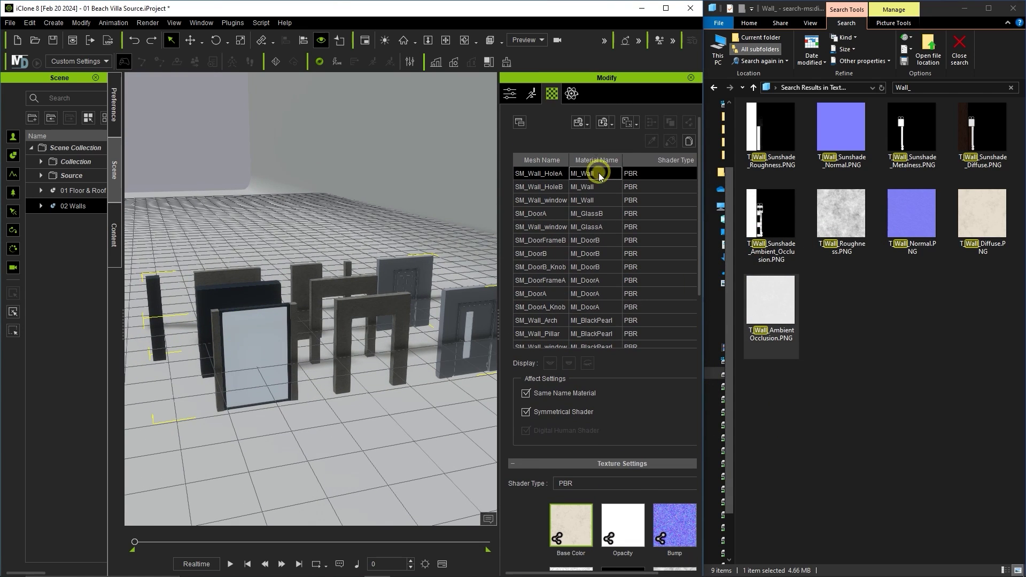
pyautogui.moveTo(699, 292); pyautogui.dragTo(699, 483)
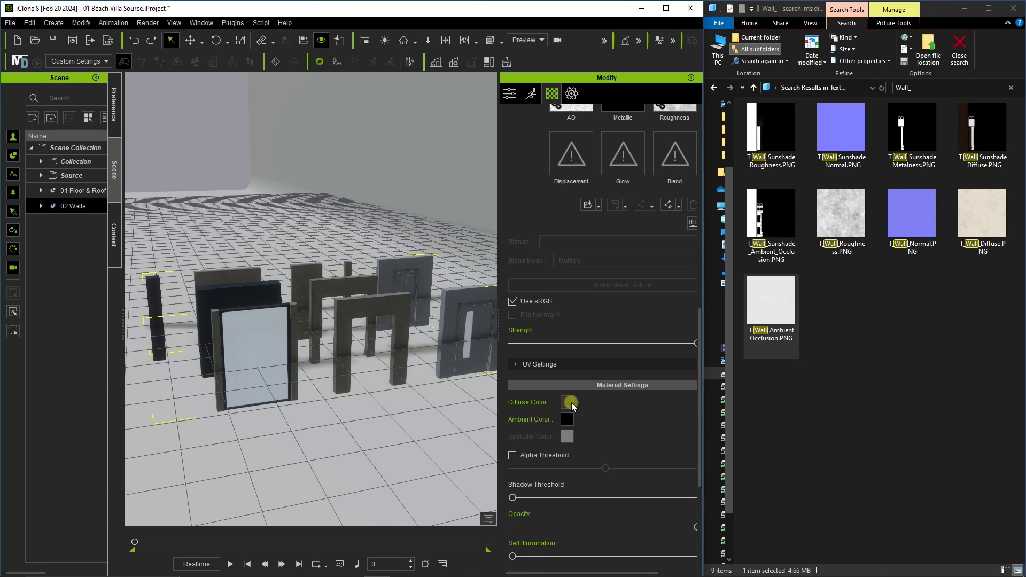
pyautogui.click(567, 403)
pyautogui.moveTo(401, 177); pyautogui.dragTo(827, 162)
pyautogui.click(752, 263)
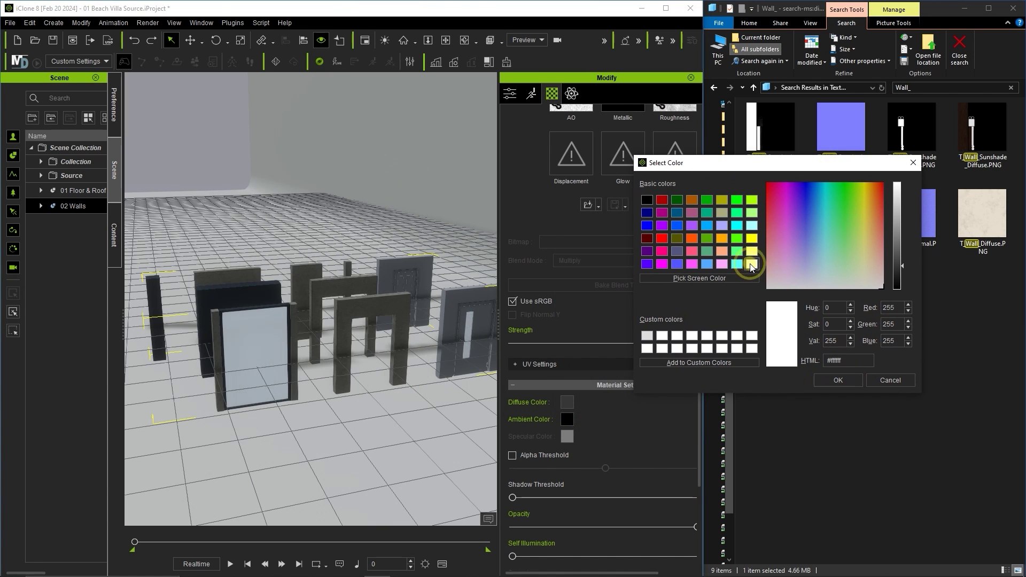
pyautogui.click(842, 381)
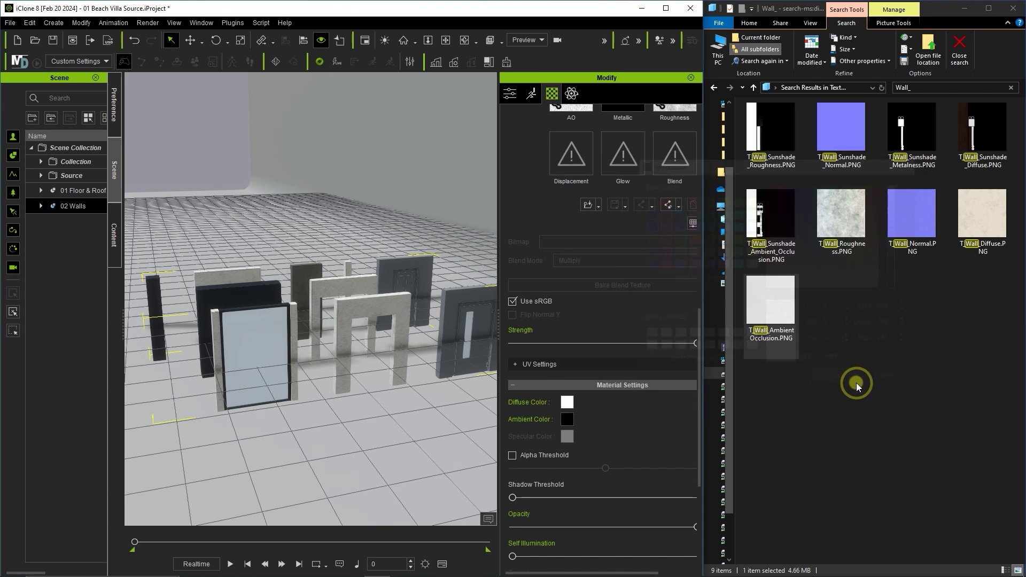
pyautogui.scroll(10, 700, 326)
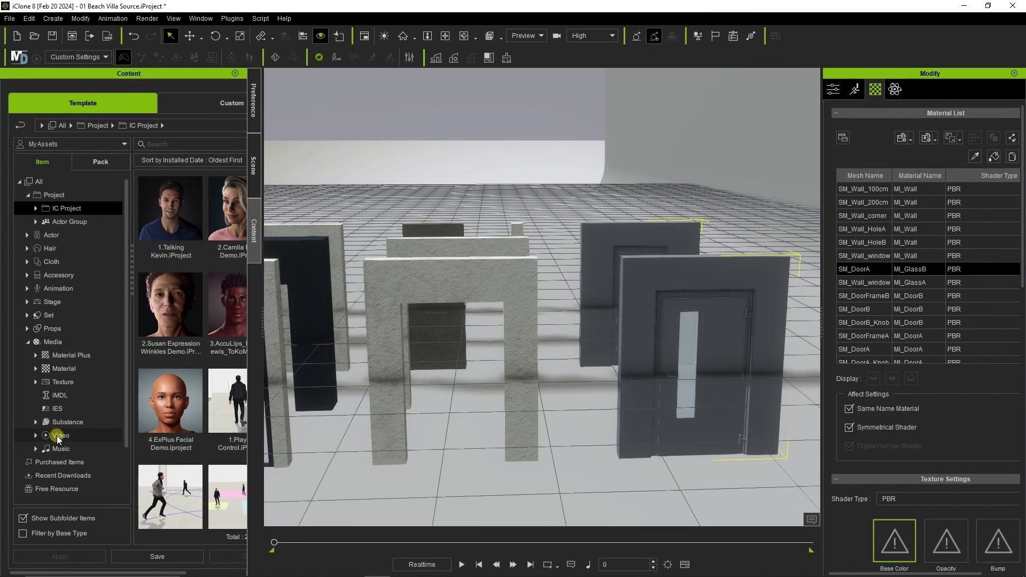
# - Browse the template library's Media materials to the Traditional folder and widen the library view
pyautogui.click(36, 368)
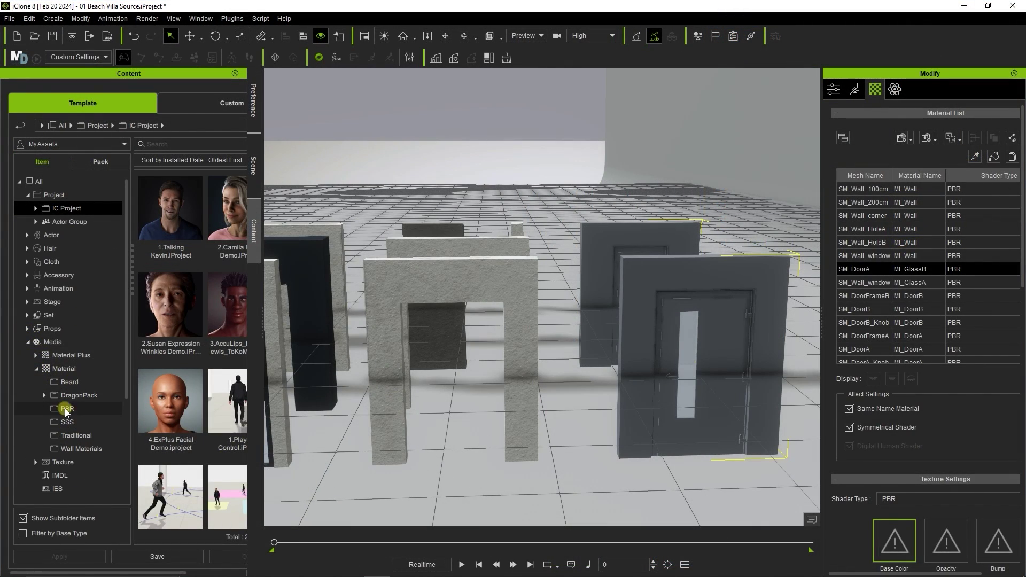
pyautogui.moveTo(261, 318); pyautogui.dragTo(308, 310)
pyautogui.moveTo(637, 375)
pyautogui.mouseDown(button='right')
pyautogui.moveTo(648, 387)
pyautogui.moveTo(641, 407)
pyautogui.moveTo(637, 374)
pyautogui.mouseUp(button='right')
pyautogui.scroll(-2, 203, 374)
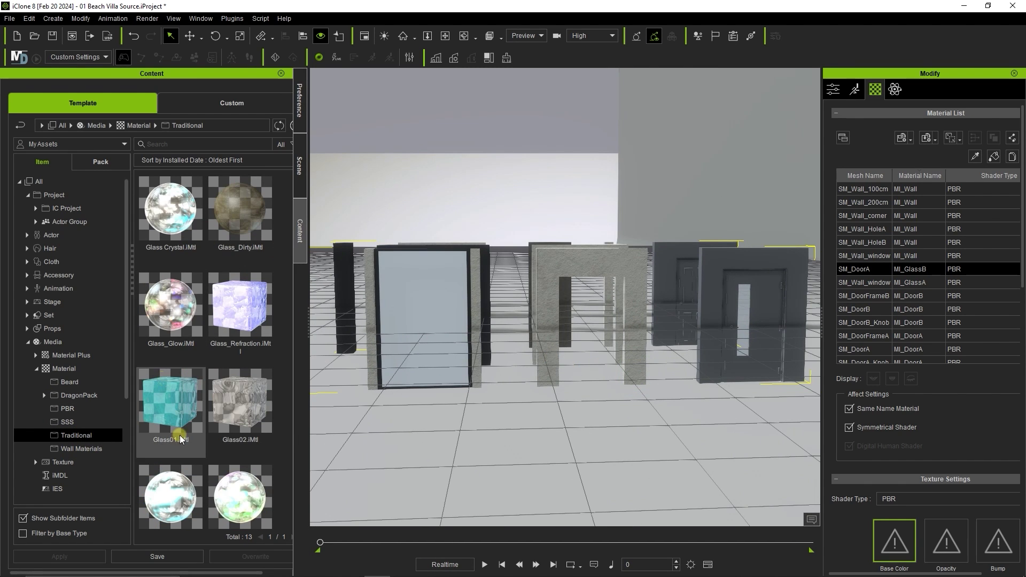
# - Apply the Glass02 material to SM_DoorA's narrow glass pane and inspect it up close
pyautogui.click(237, 395)
pyautogui.moveTo(609, 318); pyautogui.dragTo(578, 309, button='right')
pyautogui.scroll(2, 577, 310)
pyautogui.moveTo(643, 300); pyautogui.dragTo(398, 263, button='middle')
pyautogui.scroll(6, 513, 300)
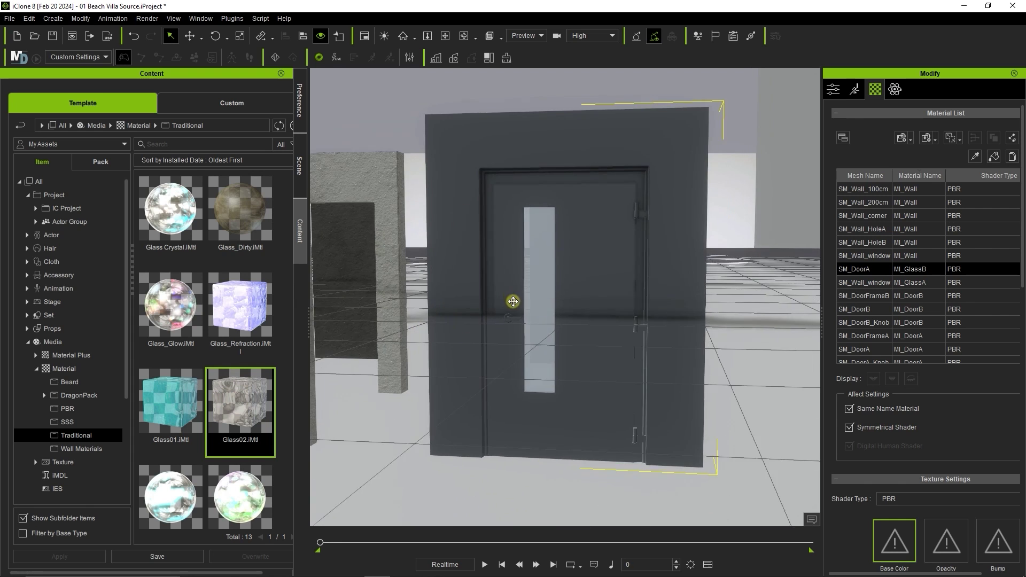
pyautogui.moveTo(330, 405); pyautogui.dragTo(545, 367)
pyautogui.moveTo(545, 367); pyautogui.dragTo(614, 355, button='right')
pyautogui.scroll(-5, 566, 309)
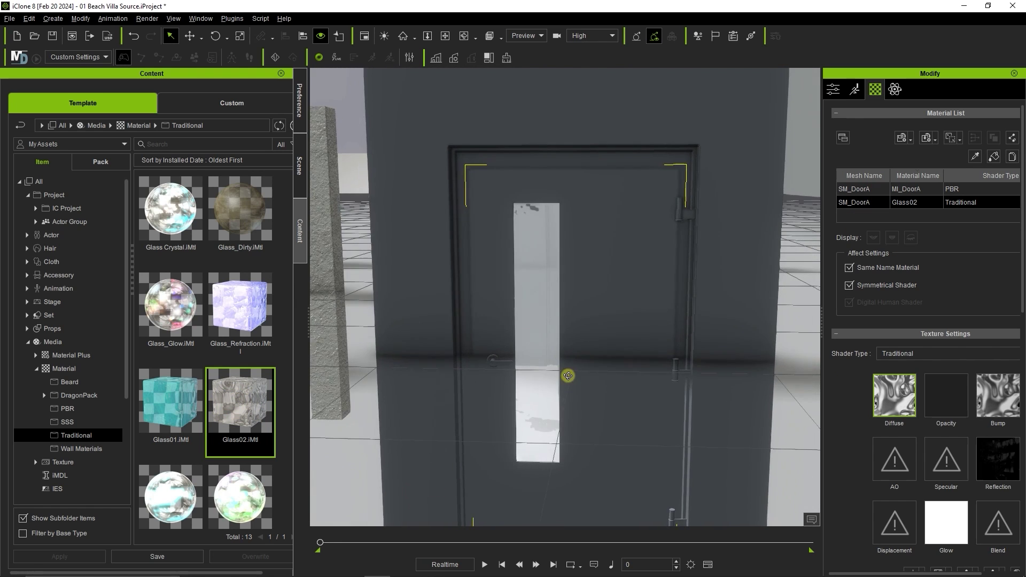
# - Undo the Glass02 material applied to SM_DoorA's narrow glass pane
pyautogui.scroll(-3, 948, 428)
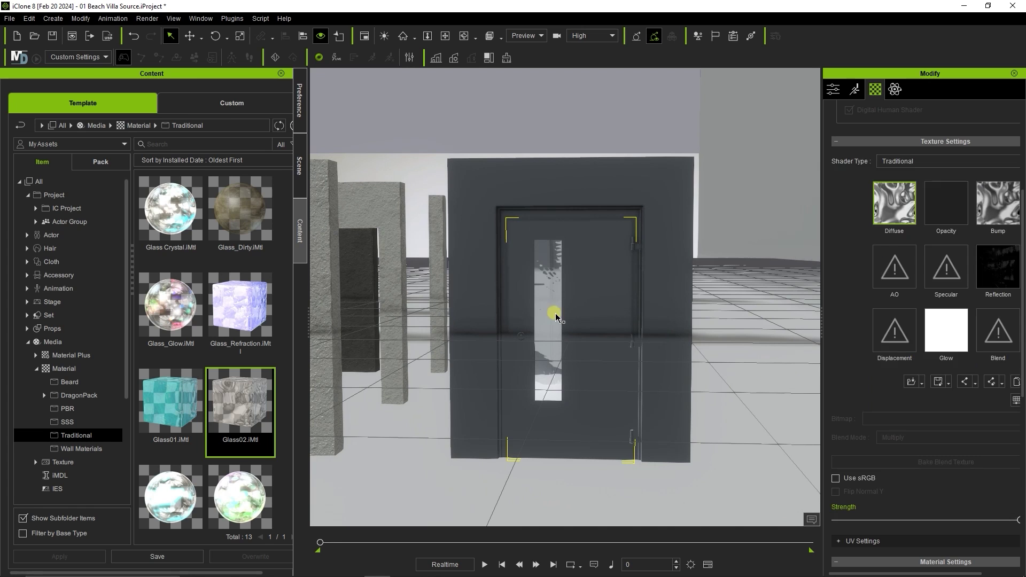
pyautogui.hotkey('ctrl', 'z')
pyautogui.moveTo(543, 339); pyautogui.dragTo(614, 366, button='right')
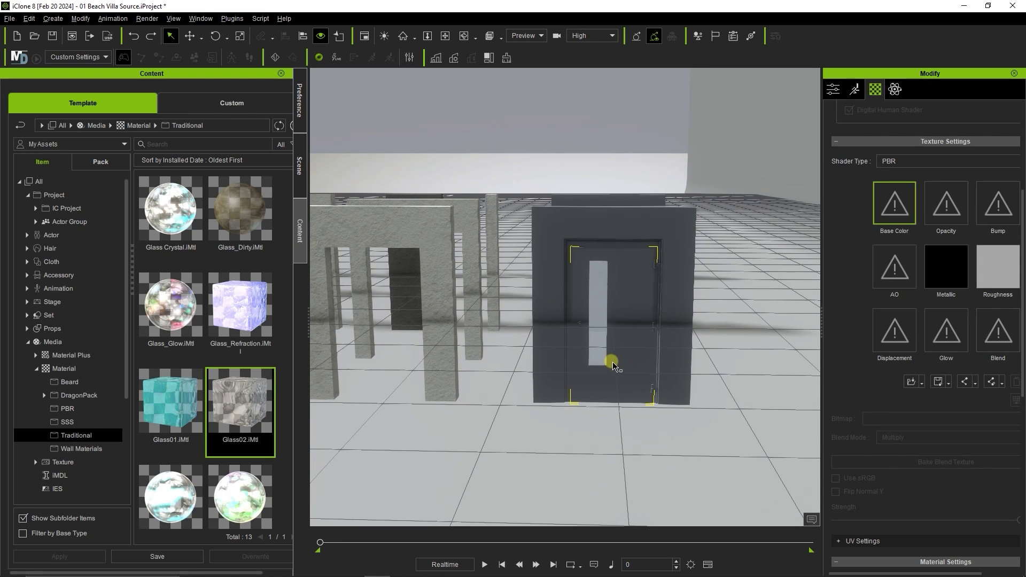
# - Change the shader type of SM_DoorA's MI_GlassB material to Reflection Surface and inspect the pane
pyautogui.scroll(3, 947, 216)
pyautogui.click(942, 160)
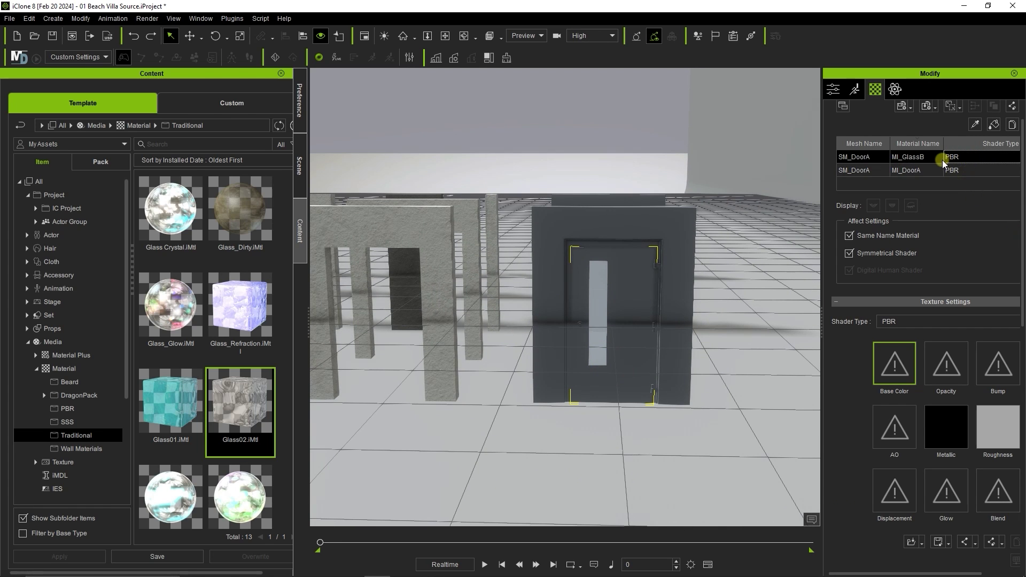
pyautogui.click(898, 322)
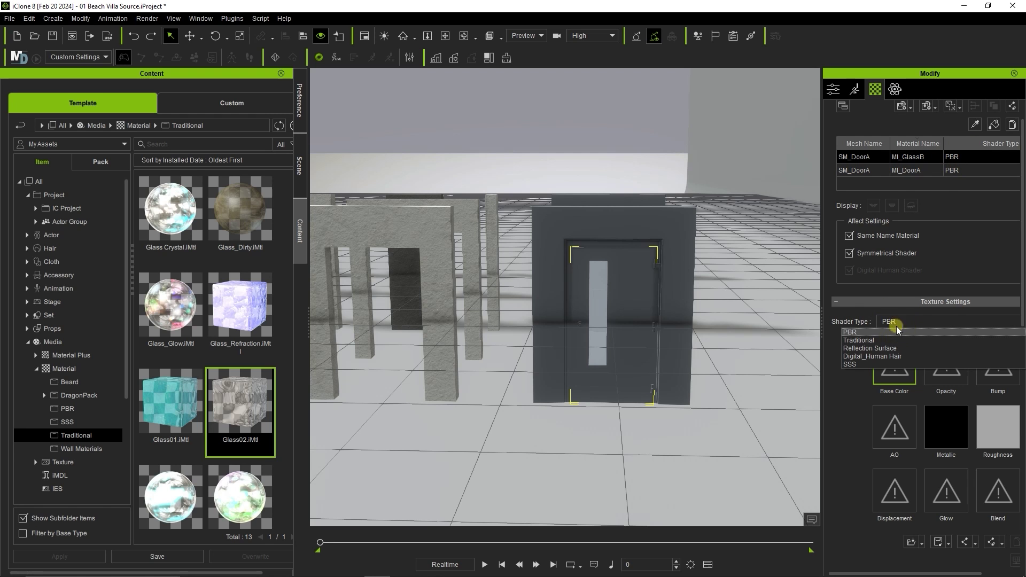
pyautogui.click(887, 349)
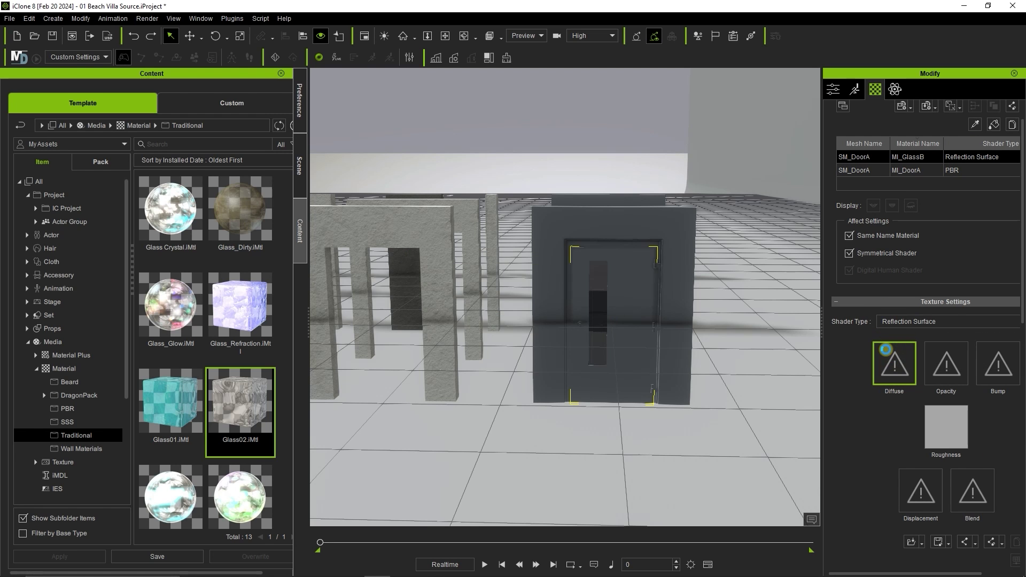
pyautogui.scroll(10, 662, 305)
pyautogui.scroll(-10, 646, 373)
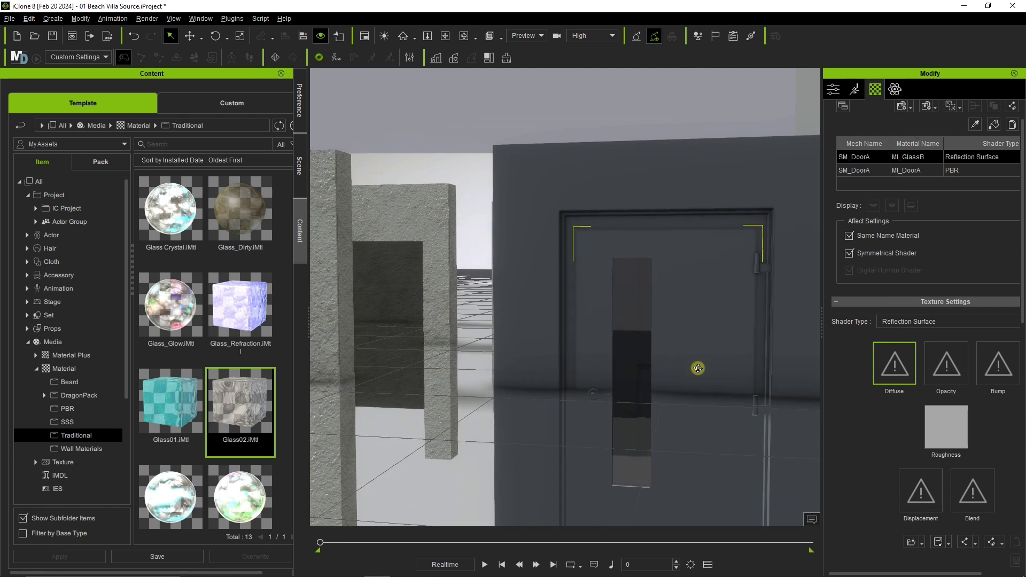
pyautogui.scroll(3, 591, 332)
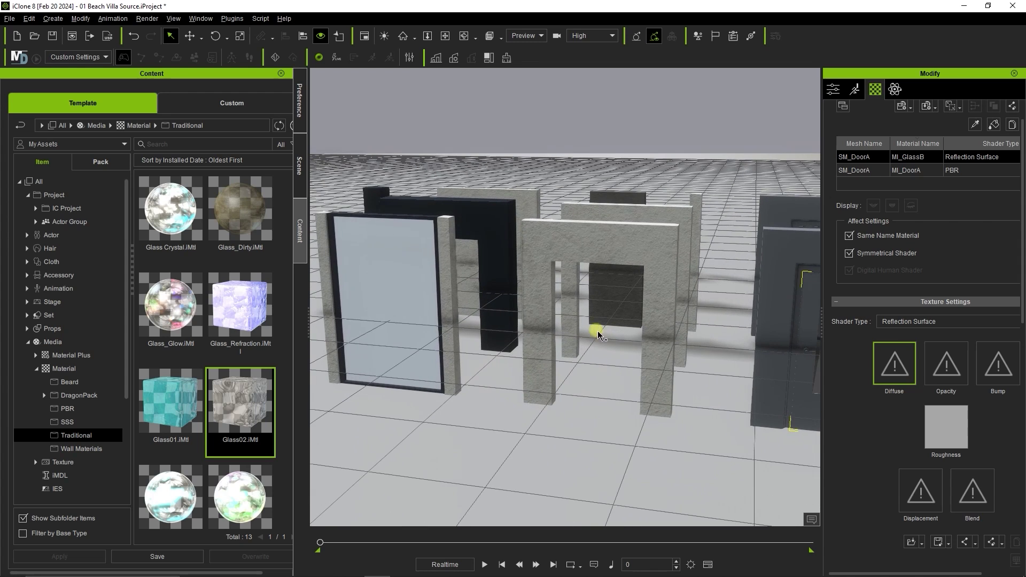
# - Select SM_Wall_window in the scene and change its MI_GlassA material's shader type to Reflection Surface
pyautogui.click(427, 288)
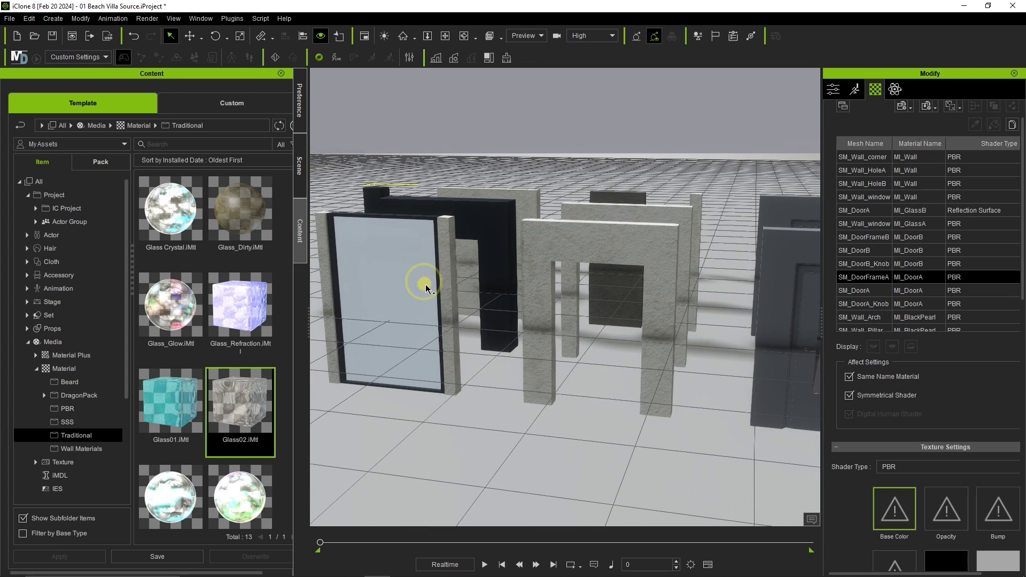
pyautogui.click(924, 210)
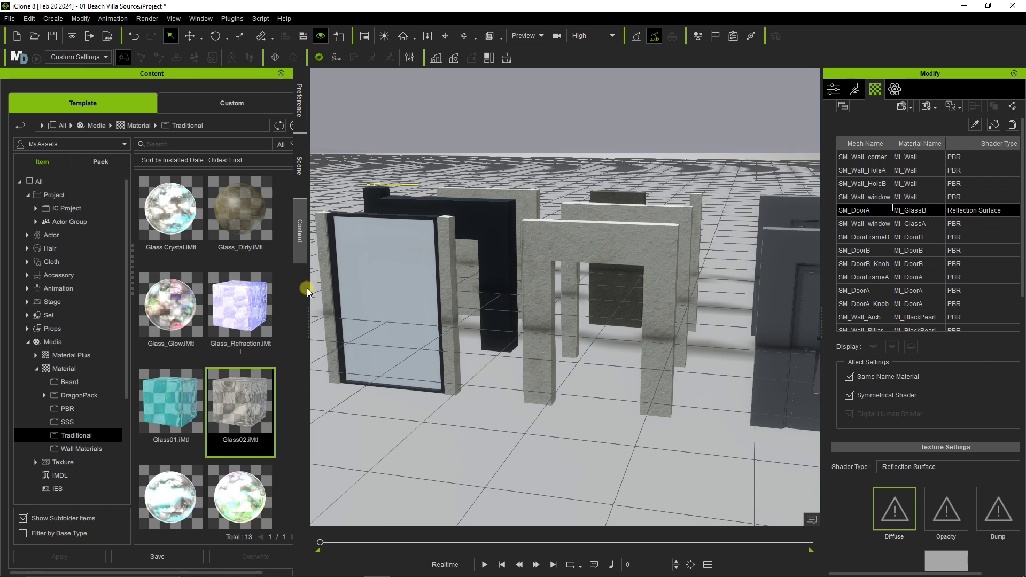
pyautogui.click(303, 155)
pyautogui.click(409, 277)
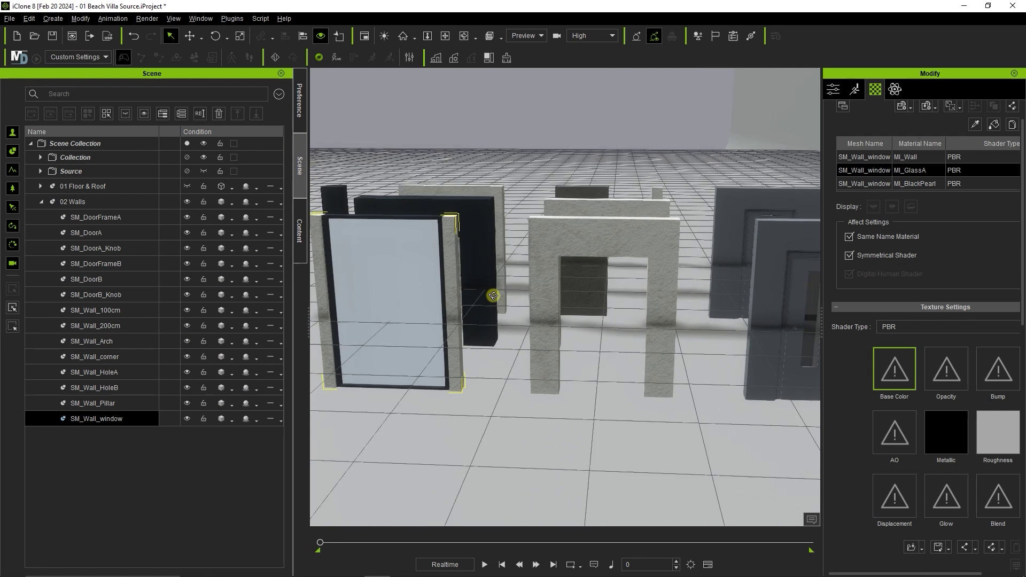
pyautogui.click(949, 324)
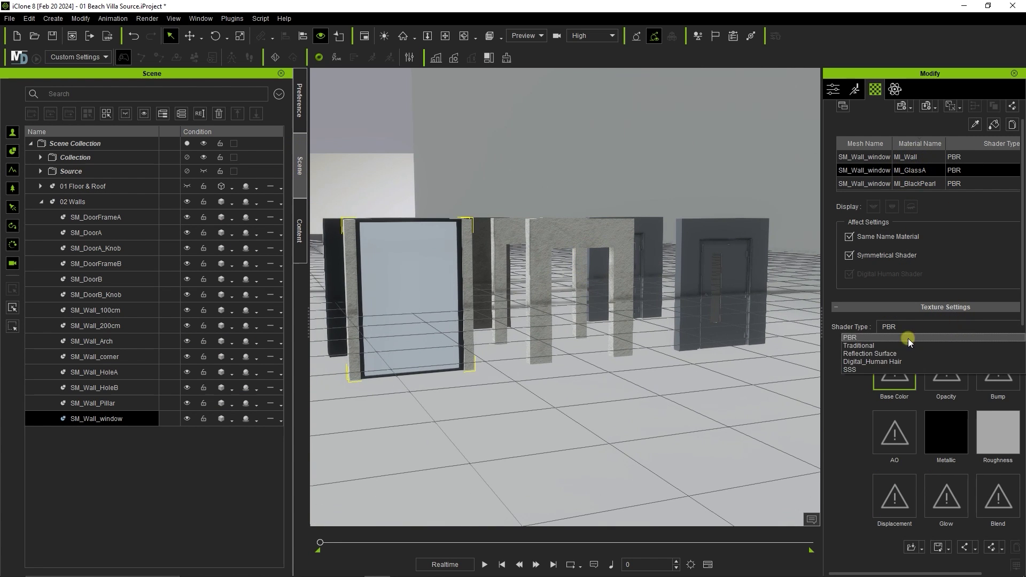
pyautogui.click(904, 357)
pyautogui.moveTo(510, 276); pyautogui.dragTo(355, 344, button='right')
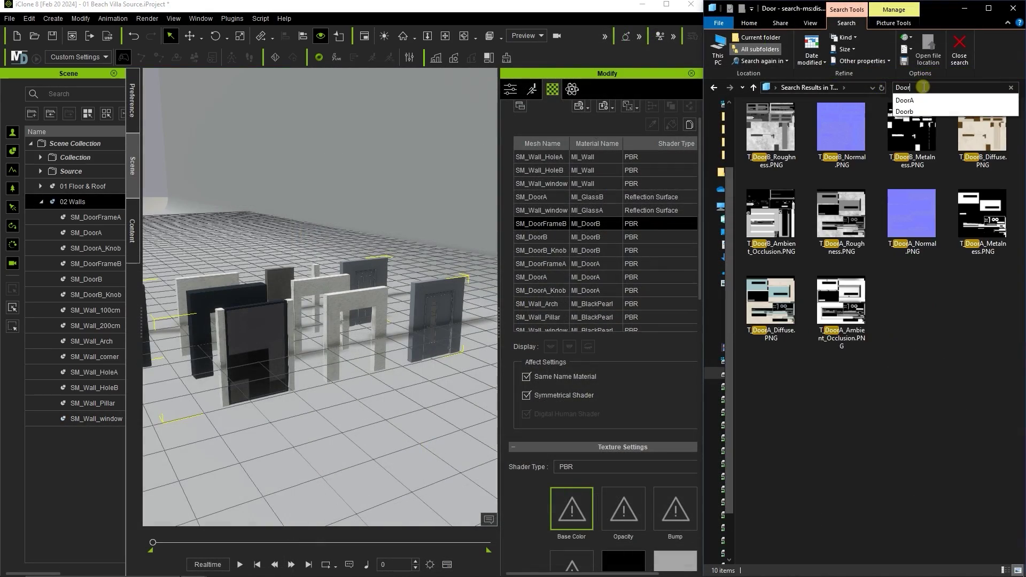
# - Find the DoorA textures and load the diffuse, normal, roughness, metalness and ambient occlusion maps into MI_DoorA's matching channels
pyautogui.write('B')
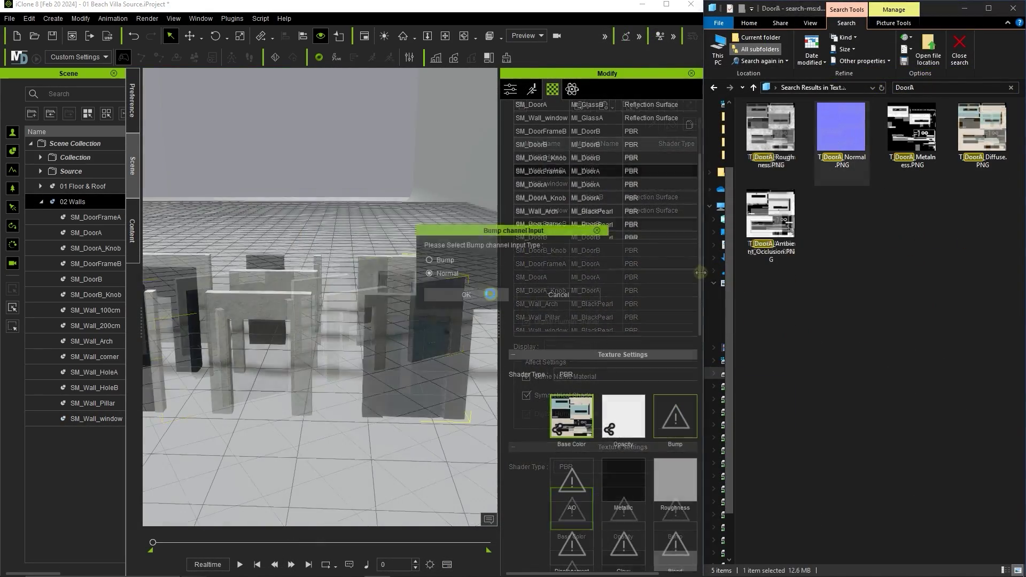
pyautogui.moveTo(588, 230); pyautogui.dragTo(588, 231)
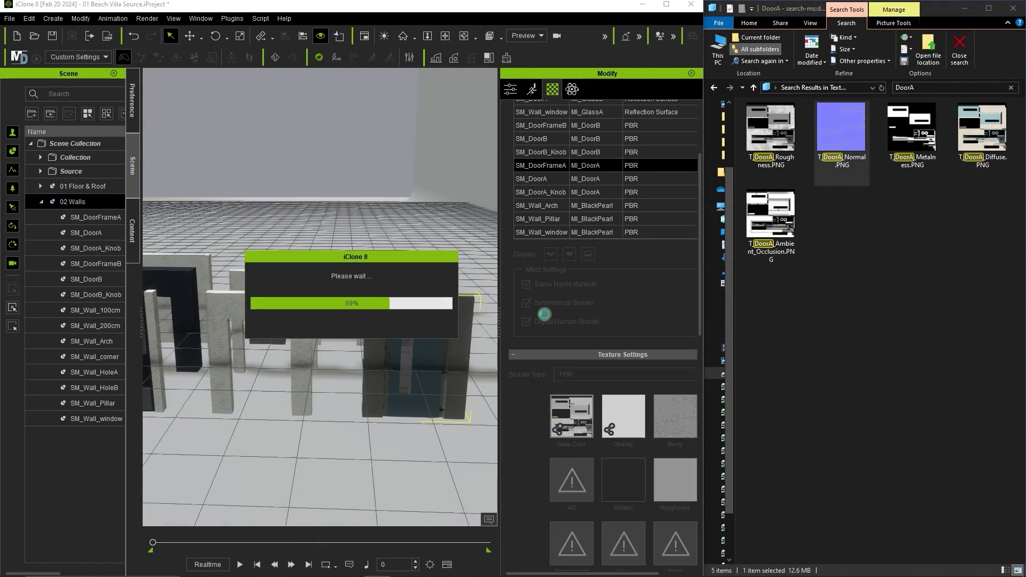
pyautogui.moveTo(771, 128); pyautogui.dragTo(679, 492)
pyautogui.click(916, 134)
pyautogui.moveTo(915, 134); pyautogui.dragTo(593, 171)
pyautogui.moveTo(771, 214); pyautogui.dragTo(597, 171)
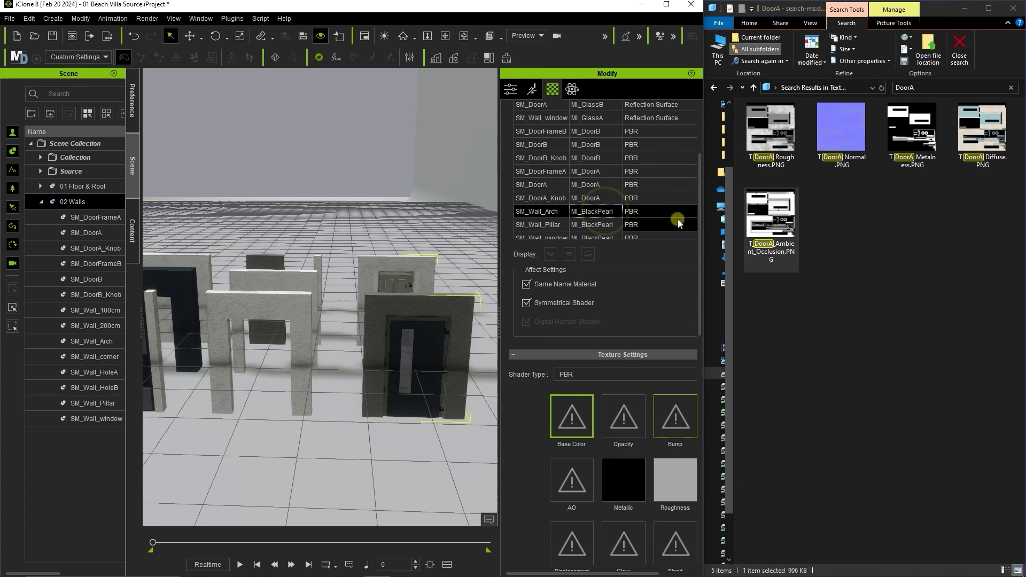
pyautogui.scroll(-10, 604, 268)
pyautogui.click(567, 372)
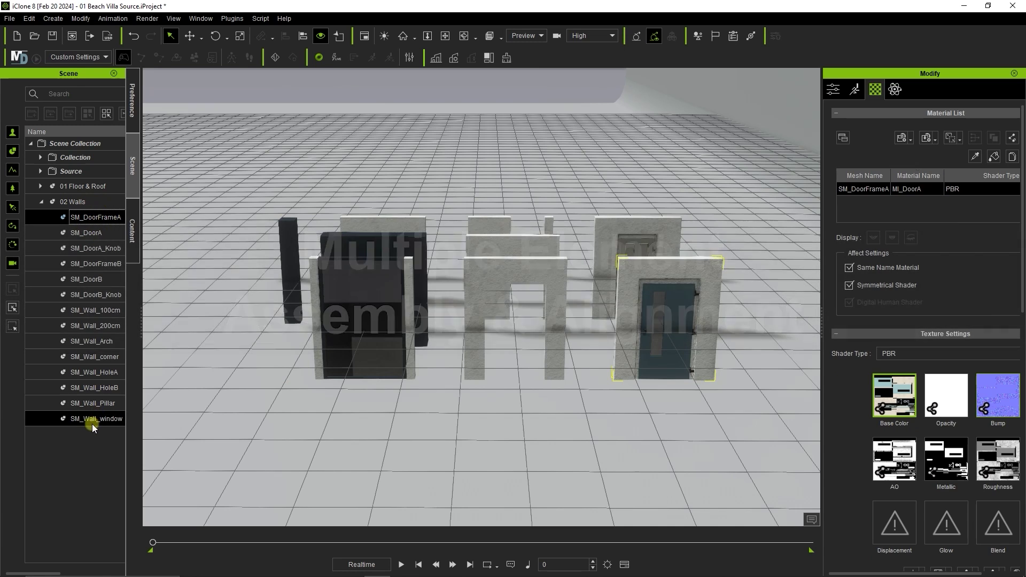
# - Select all pieces from SM_DoorFrameA to SM_Wall_window and detach them from the 02 Walls parent
pyautogui.keyDown('shift'); pyautogui.click(92, 419); pyautogui.keyUp('shift')
pyautogui.rightClick(92, 217)
pyautogui.click(389, 260)
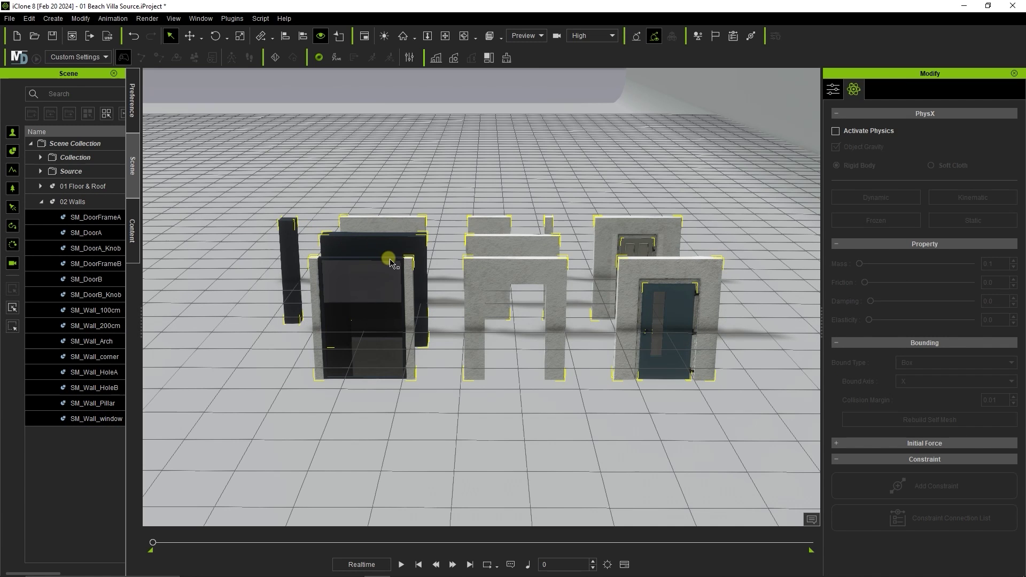
pyautogui.rightClick(408, 267)
pyautogui.click(538, 331)
pyautogui.click(552, 343)
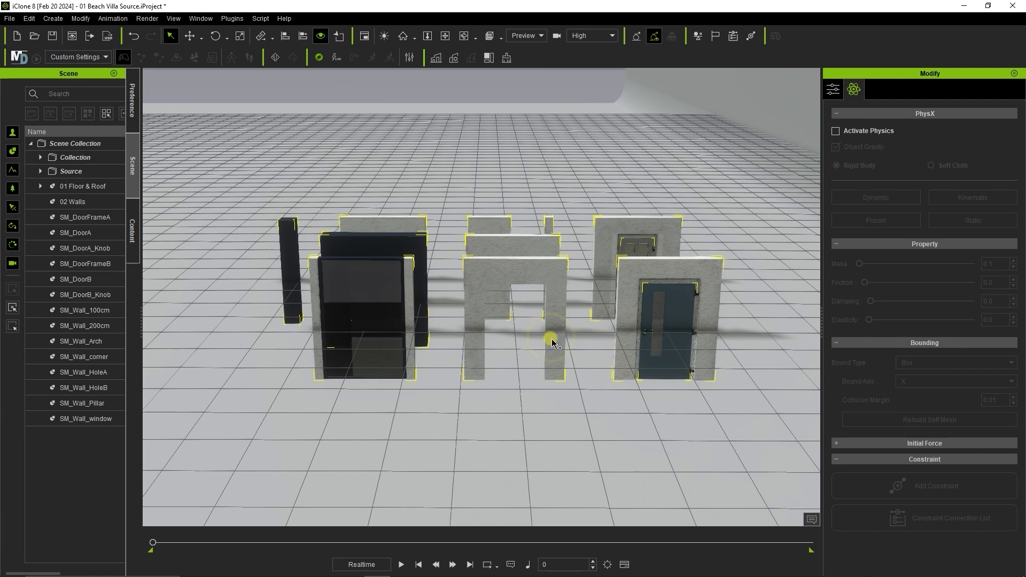
# - Widen the scene list and delete the emptied 02 Walls object
pyautogui.click(76, 203)
pyautogui.moveTo(141, 255); pyautogui.dragTo(211, 262)
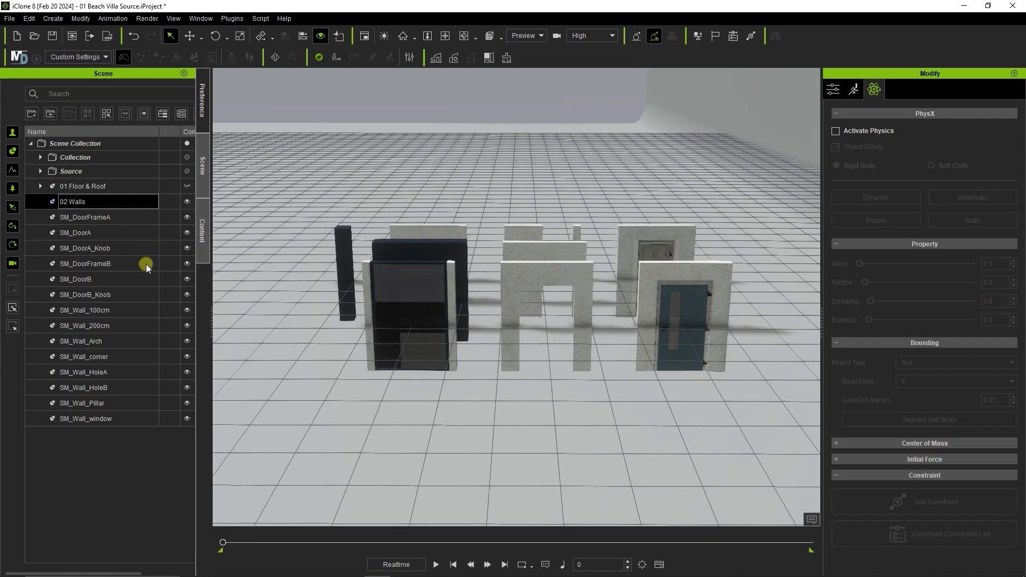
pyautogui.click(113, 230)
pyautogui.click(190, 203)
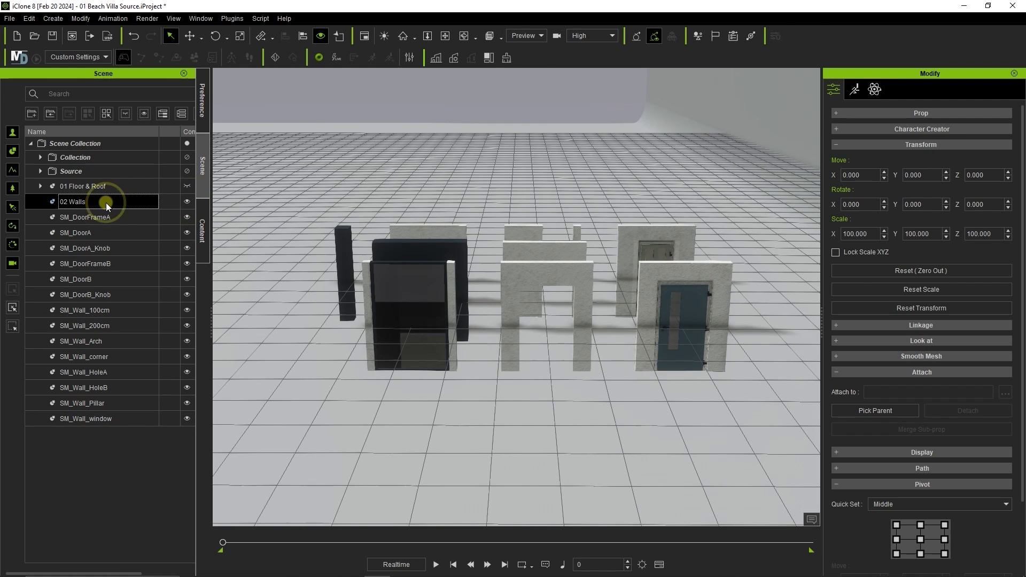
pyautogui.press('Delete')
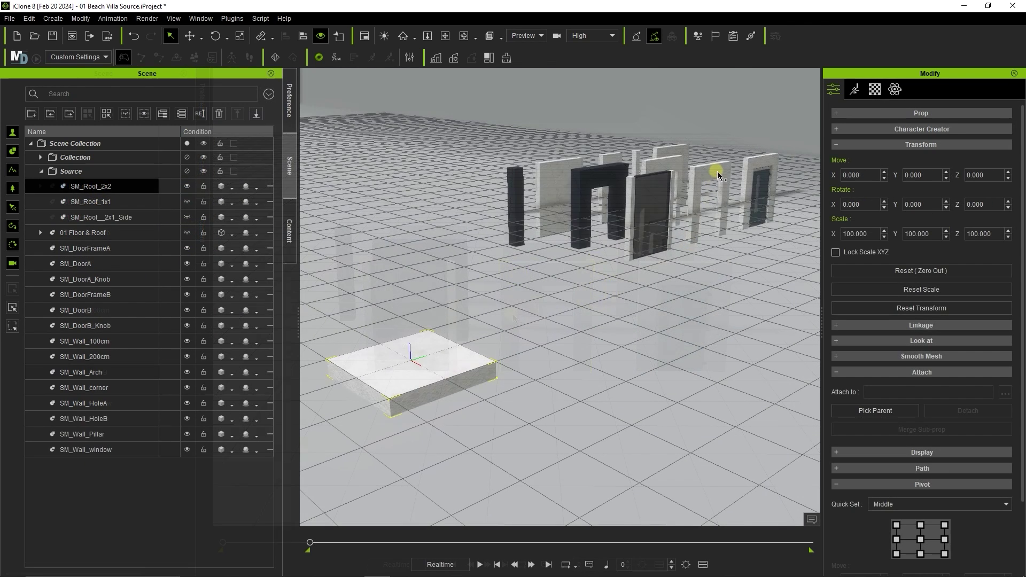
# - Set SM_Wall_HoleB's pivot to bottom middle, then reset its scale and zero out its transform
pyautogui.click(727, 188)
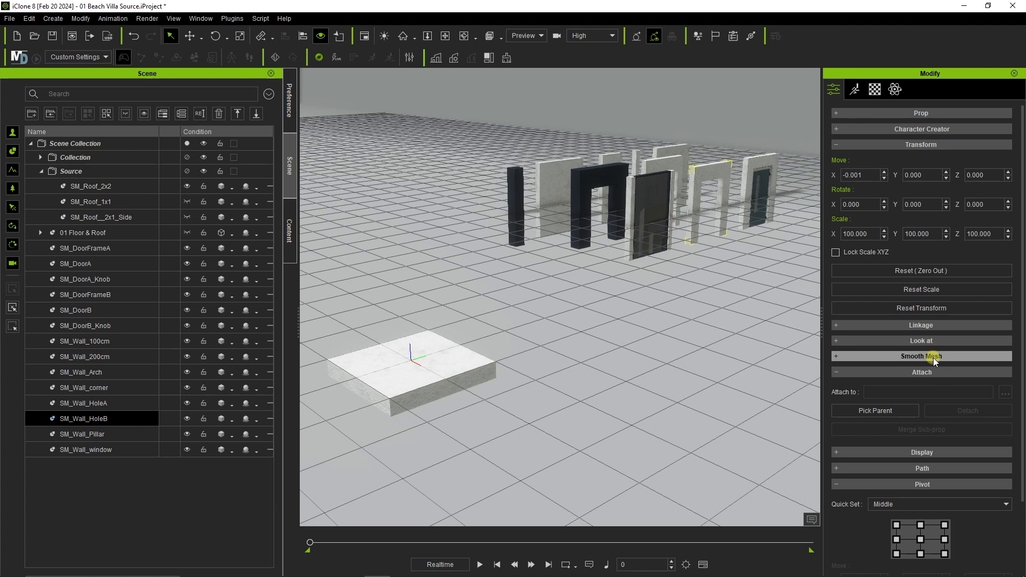
pyautogui.click(921, 551)
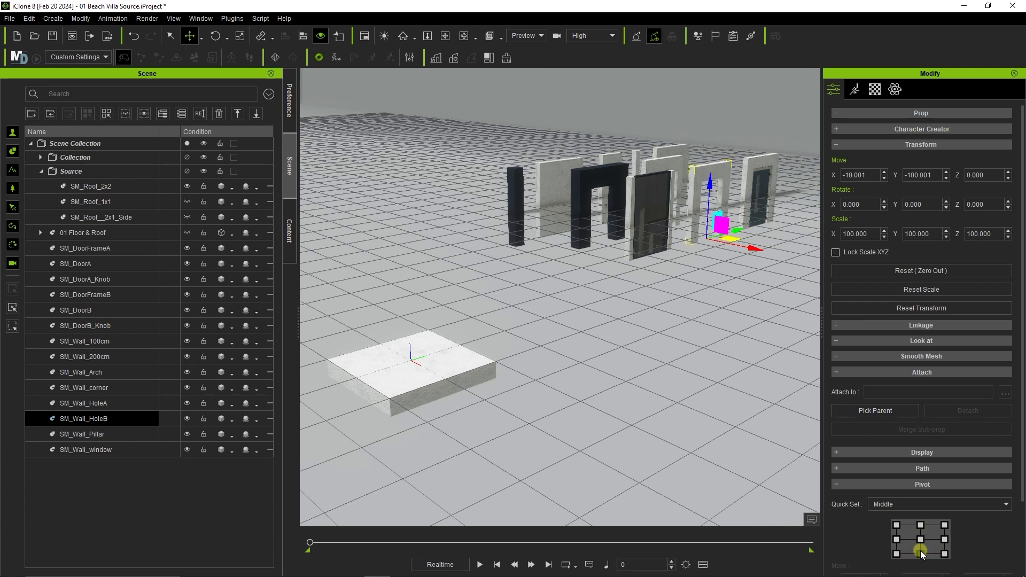
pyautogui.click(942, 289)
pyautogui.click(510, 316)
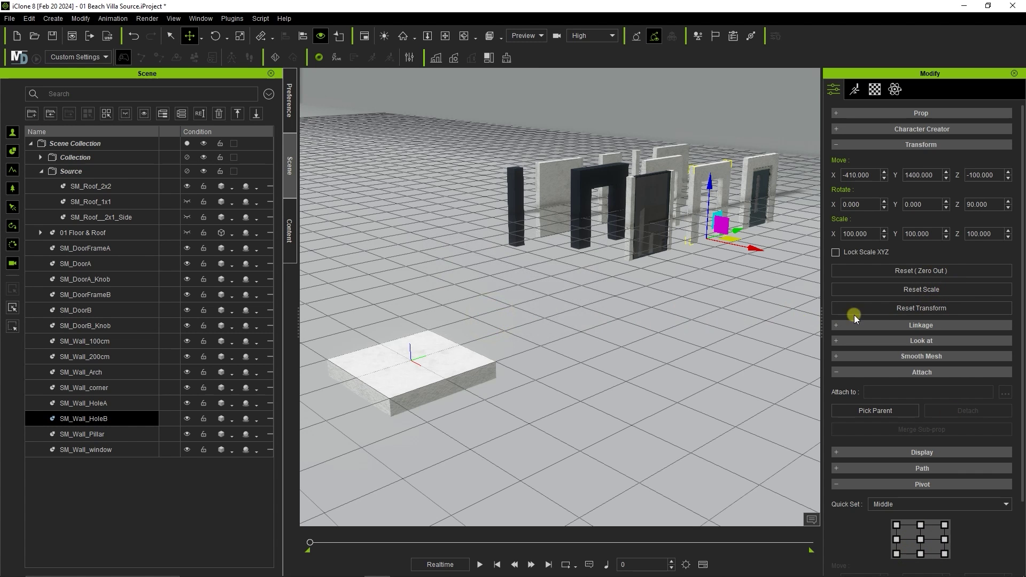
pyautogui.click(913, 272)
# - Rotate SM_Wall_HoleB to -90 degrees about Z so its opening faces the front
pyautogui.keyDown('alt'); pyautogui.moveTo(418, 353); pyautogui.dragTo(511, 226, button='right'); pyautogui.keyUp('alt')
pyautogui.moveTo(537, 301); pyautogui.dragTo(604, 339, button='right')
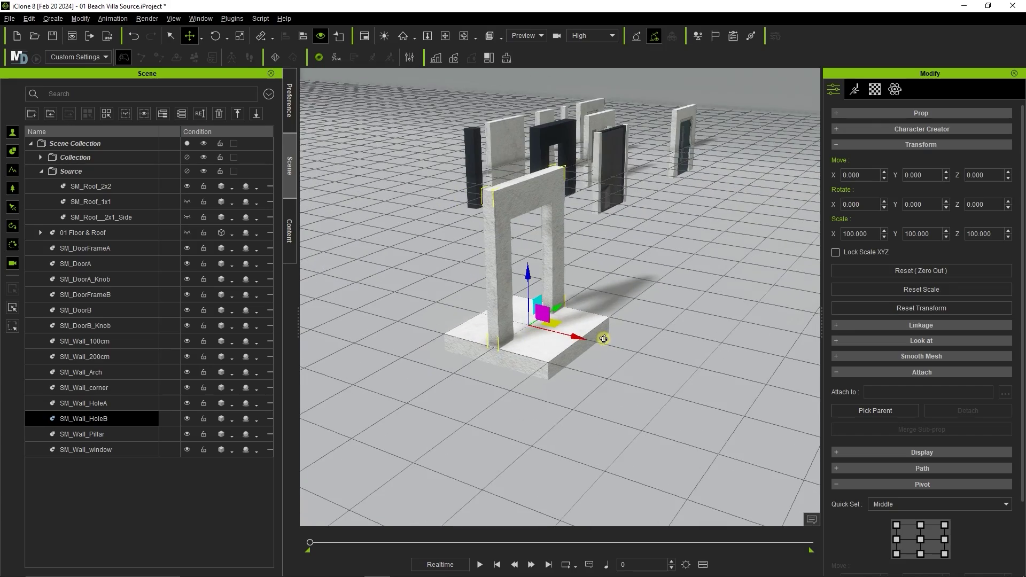
pyautogui.press('f')
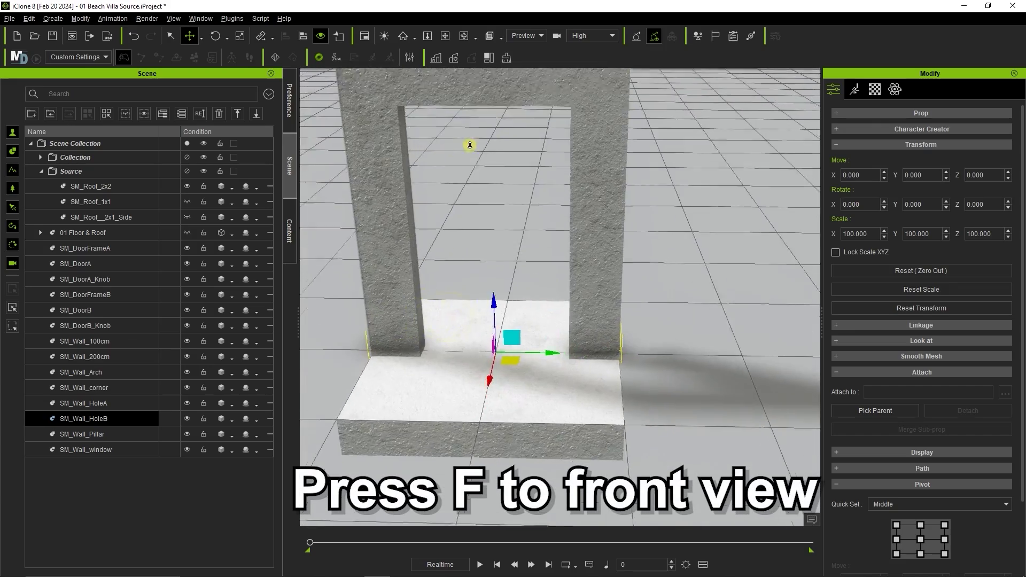
pyautogui.moveTo(618, 205); pyautogui.dragTo(787, 293, button='right')
pyautogui.press('f')
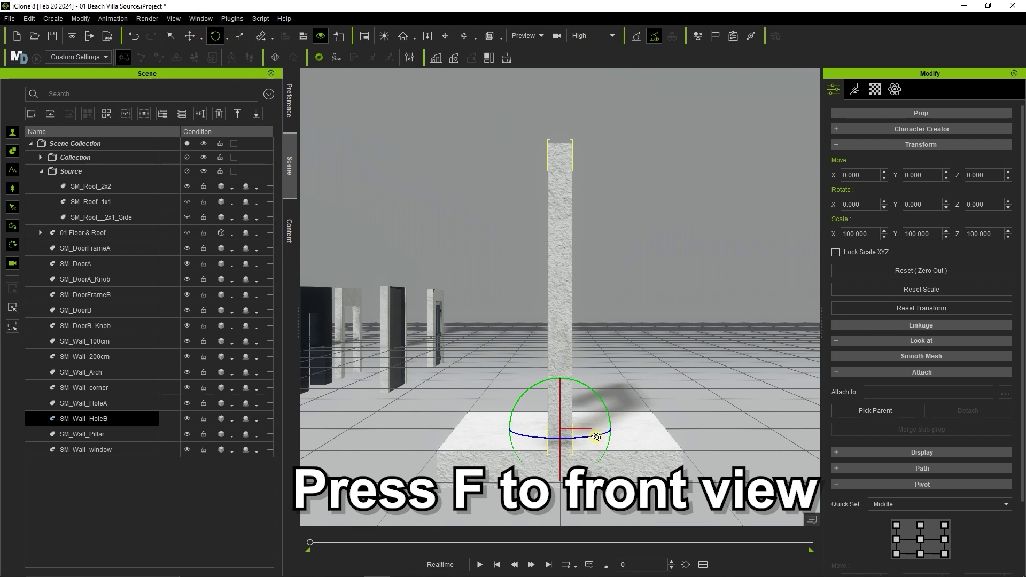
pyautogui.moveTo(596, 437); pyautogui.dragTo(563, 440)
pyautogui.moveTo(989, 204); pyautogui.dragTo(926, 204)
pyautogui.write('-60')
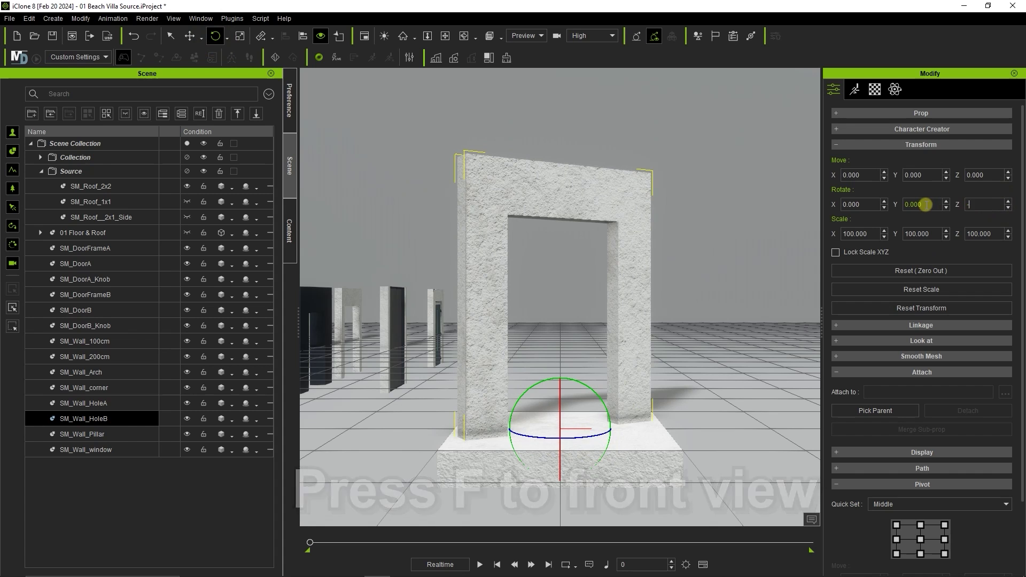
pyautogui.press('Return')
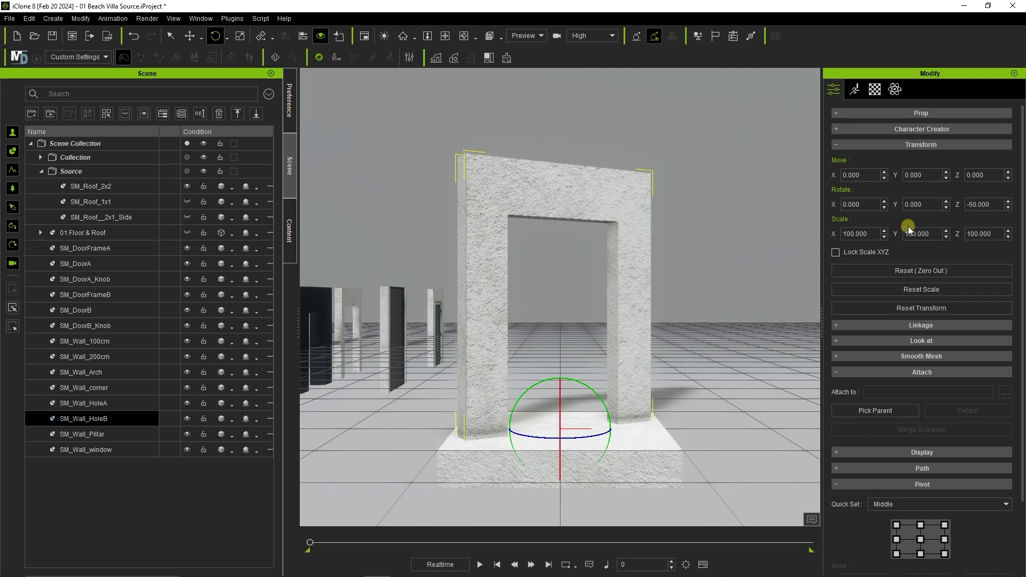
pyautogui.write('-90')
pyautogui.press('Return')
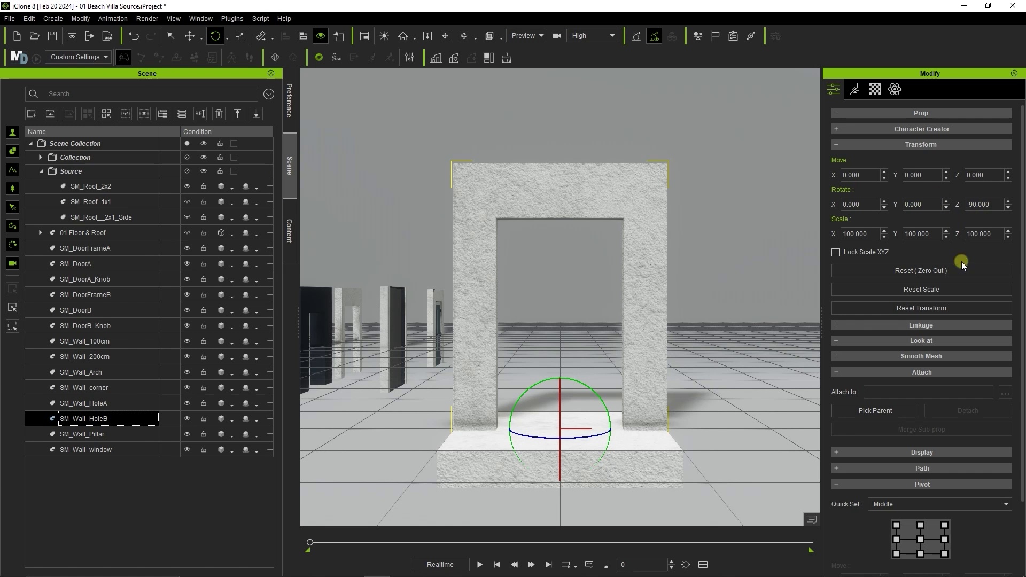
# - Reset the scale of the rotated SM_Wall_HoleB and zero out its transform while keeping its new orientation
pyautogui.click(919, 288)
pyautogui.click(470, 321)
pyautogui.click(925, 271)
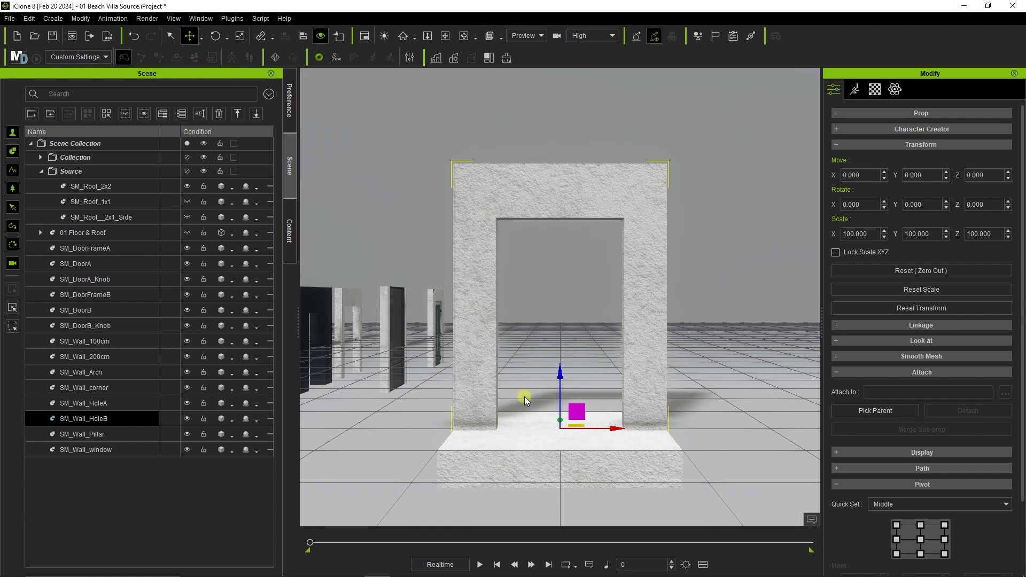
pyautogui.moveTo(515, 385); pyautogui.dragTo(599, 452, button='right')
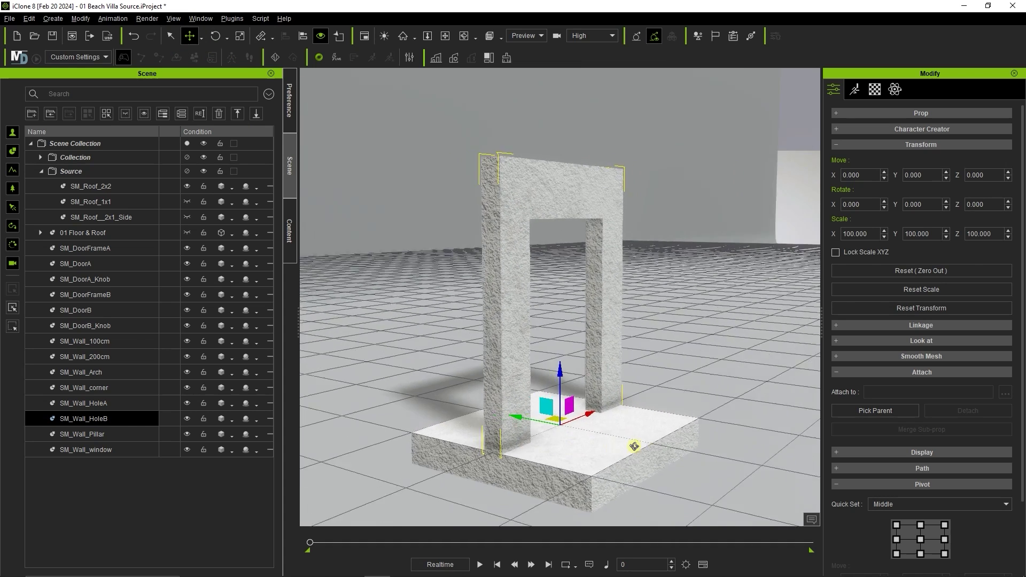
# - Move the SM_Roof_2x2 slab to Y 100, examine its edge against the wall's base, and select SM_Wall_HoleB
pyautogui.click(601, 453)
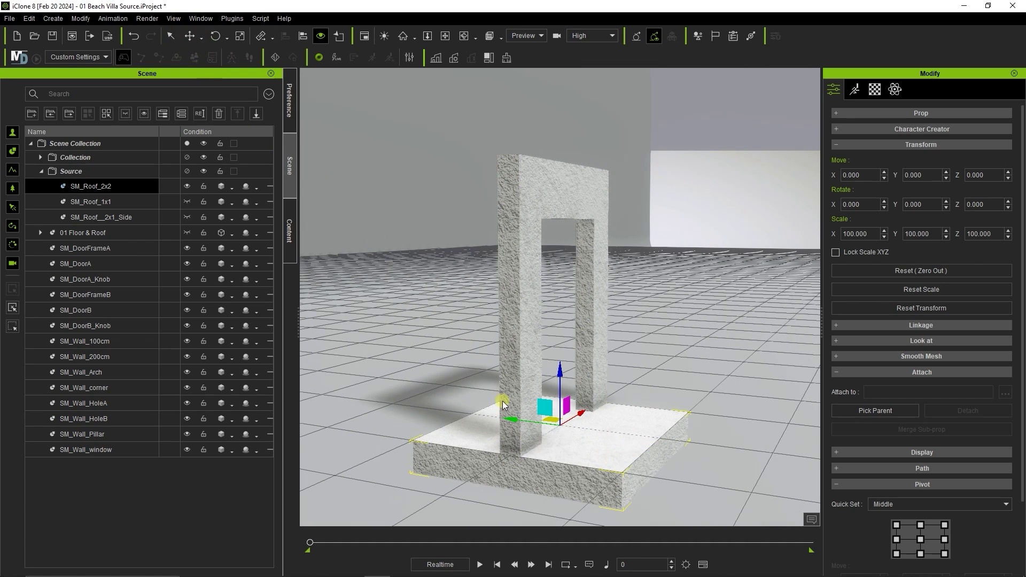
pyautogui.moveTo(510, 417); pyautogui.dragTo(441, 413)
pyautogui.moveTo(442, 413); pyautogui.dragTo(525, 396, button='right')
pyautogui.scroll(5, 529, 348)
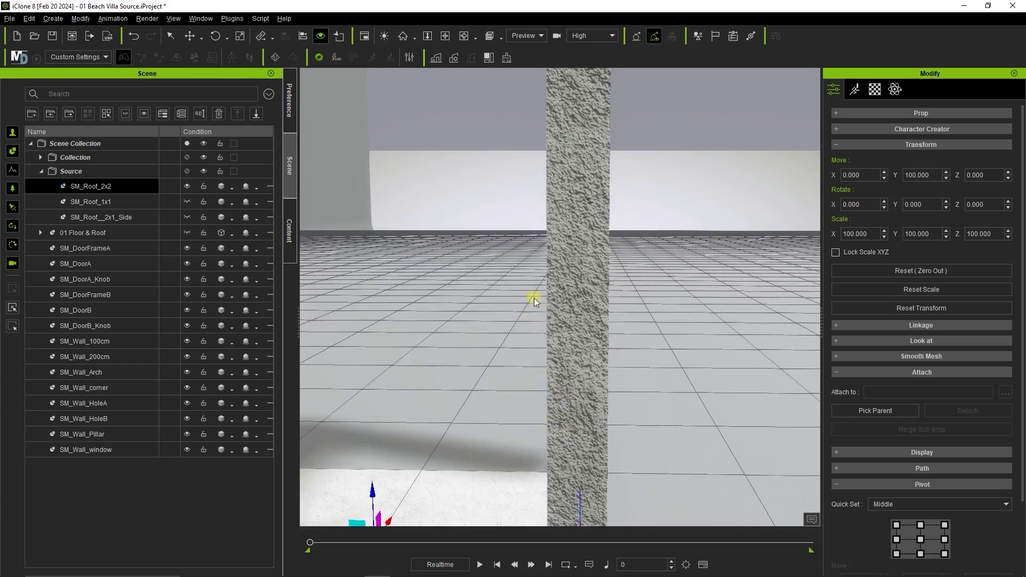
pyautogui.moveTo(534, 297); pyautogui.dragTo(524, 165, button='middle')
pyautogui.scroll(-3, 524, 165)
pyautogui.click(568, 259)
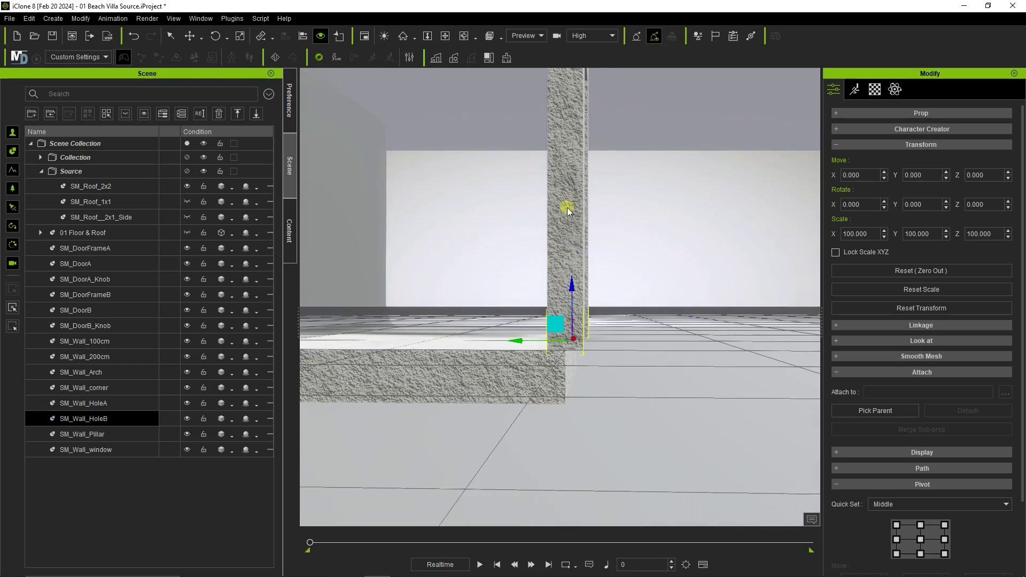
# - Set SM_Wall_HoleB's pivot to the bottom middle of its front face
pyautogui.moveTo(605, 257); pyautogui.dragTo(510, 327, button='right')
pyautogui.scroll(-3, 957, 460)
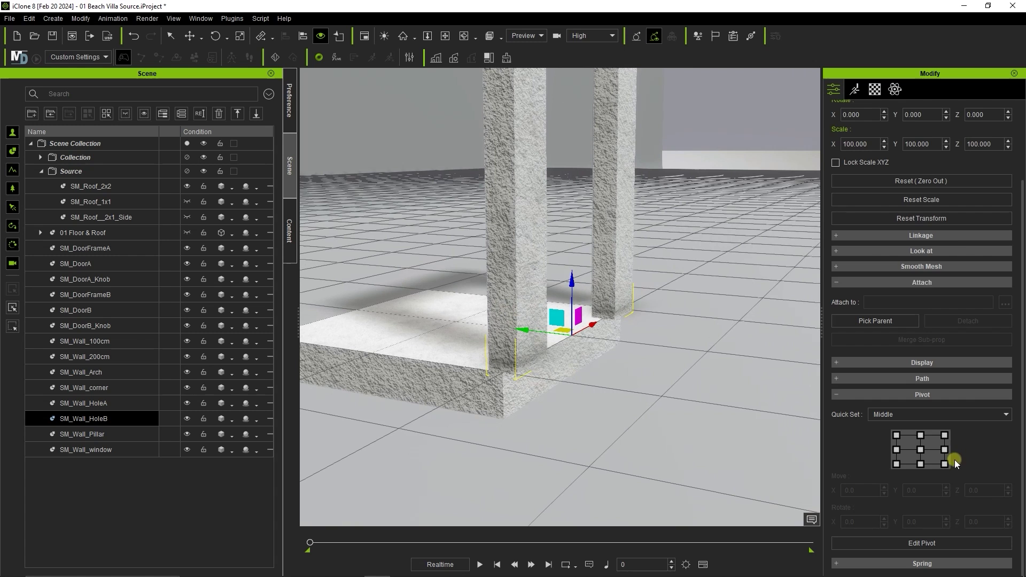
pyautogui.click(916, 281)
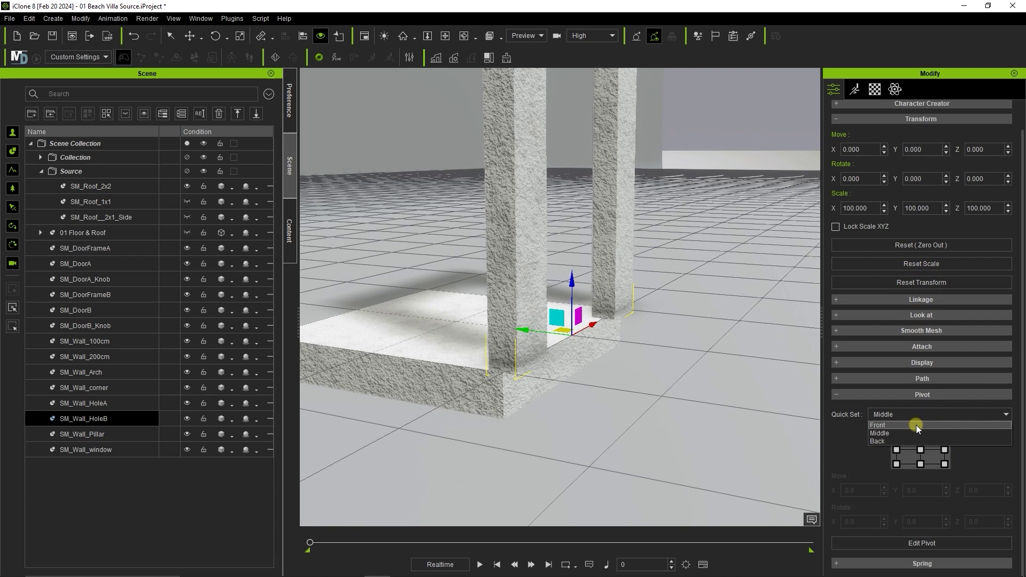
pyautogui.click(917, 425)
pyautogui.click(923, 461)
pyautogui.moveTo(489, 348); pyautogui.dragTo(629, 312, button='right')
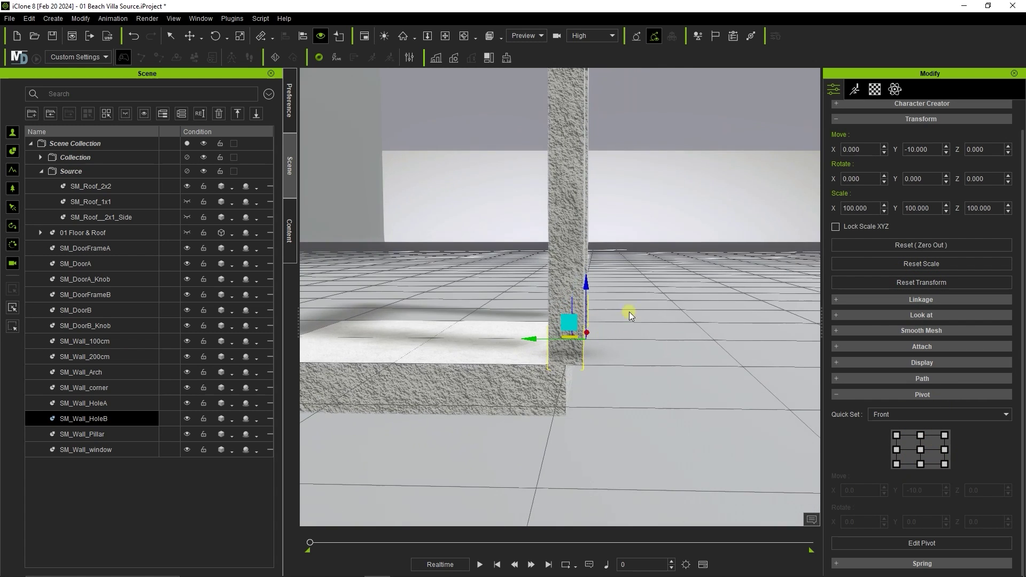
# - Reset SM_Wall_HoleB's scale and zero out its transform using the front-face pivot
pyautogui.click(894, 263)
pyautogui.click(504, 317)
pyautogui.click(937, 245)
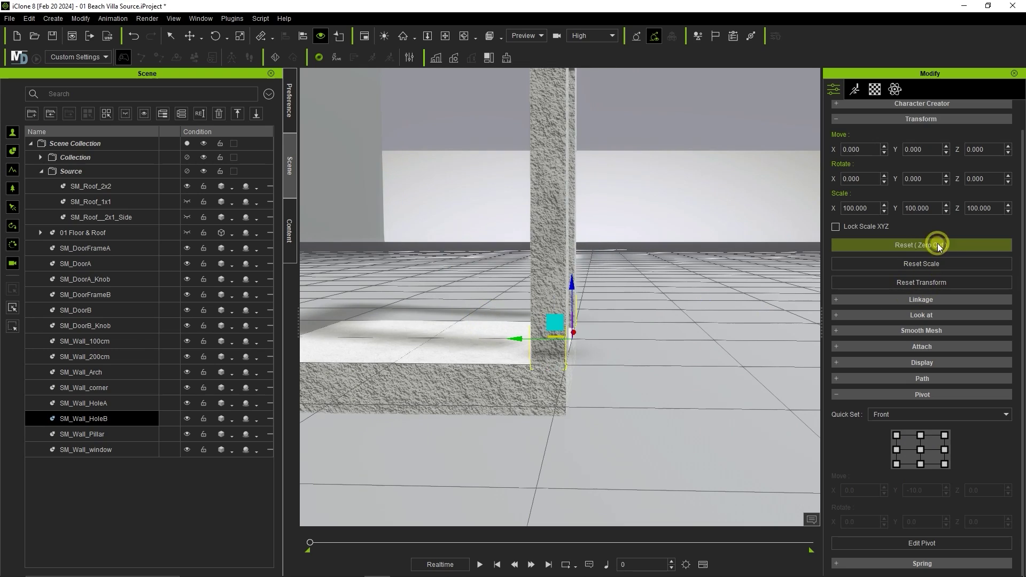
pyautogui.moveTo(605, 294); pyautogui.dragTo(589, 352, button='right')
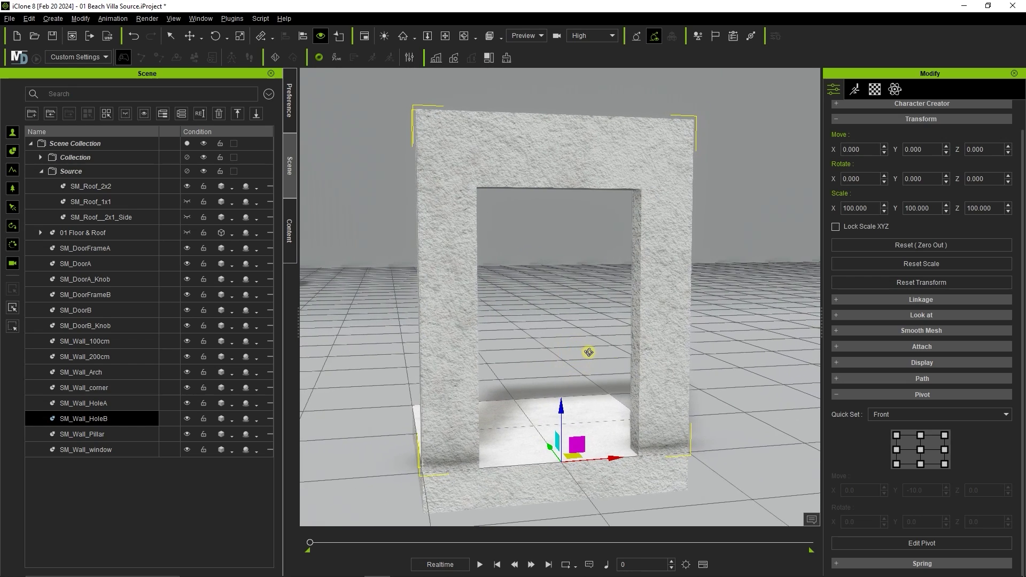
# - Hide the SM_Roof_2x2 slab and save SM_Wall_HoleB as a custom prop in the 01 Beach Villa Source folder
pyautogui.click(188, 187)
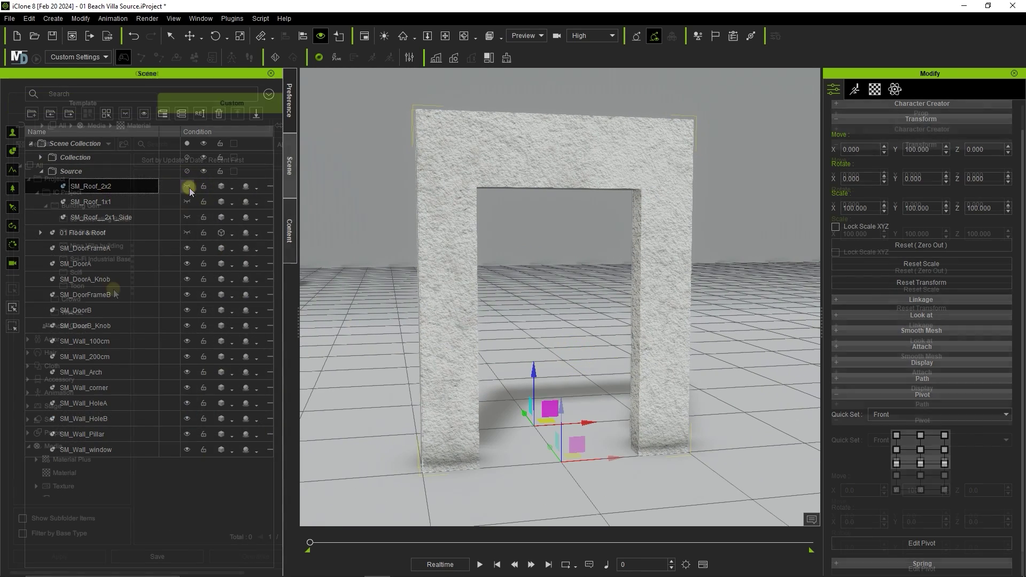
pyautogui.click(289, 231)
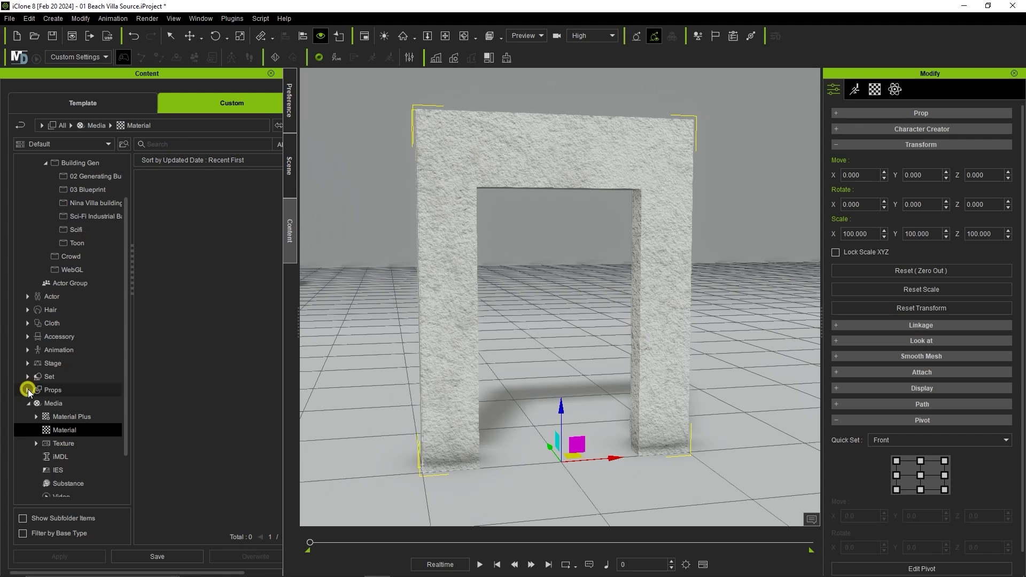
pyautogui.click(29, 390)
pyautogui.click(36, 403)
pyautogui.click(87, 417)
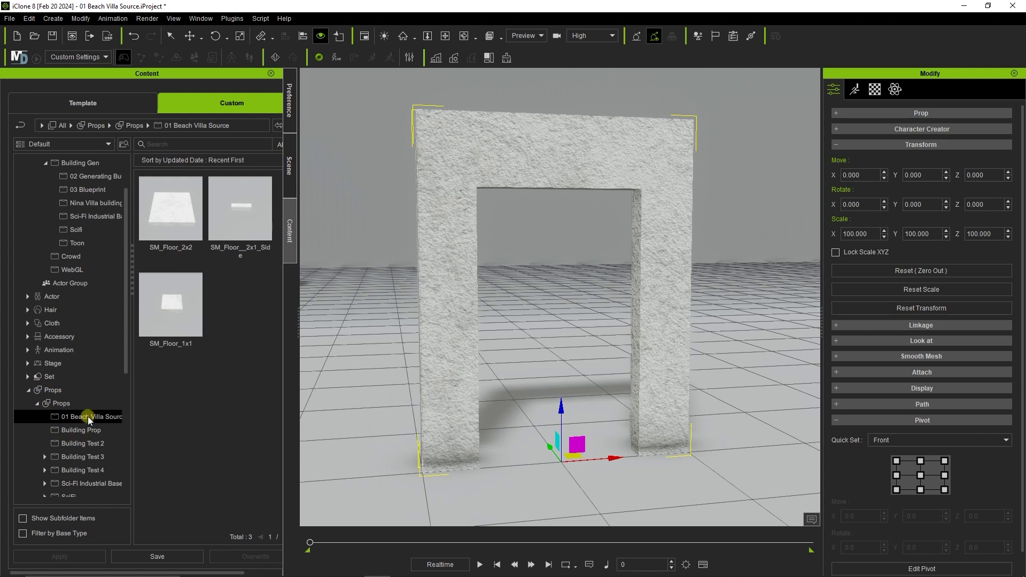
pyautogui.click(182, 557)
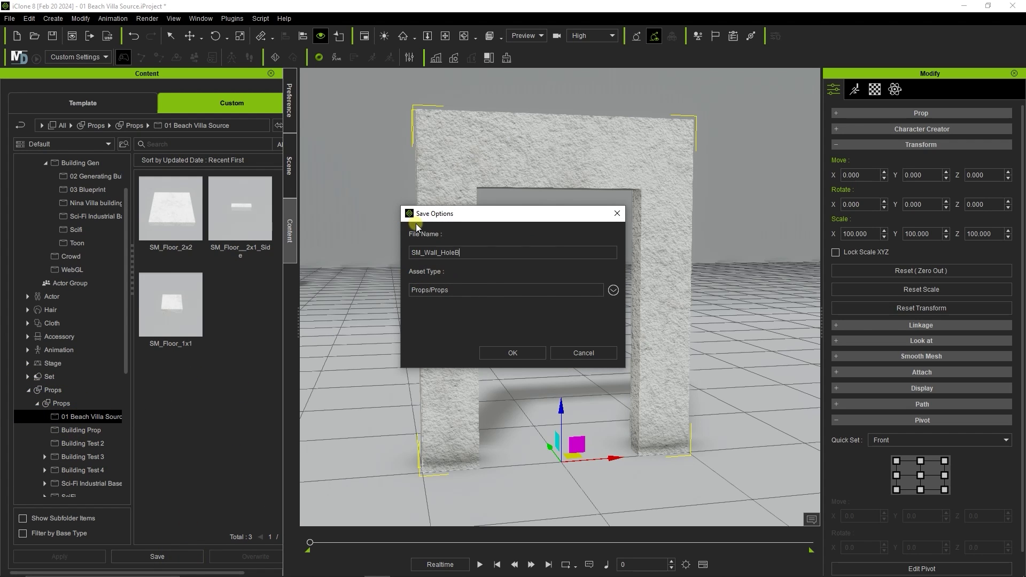
pyautogui.click(527, 356)
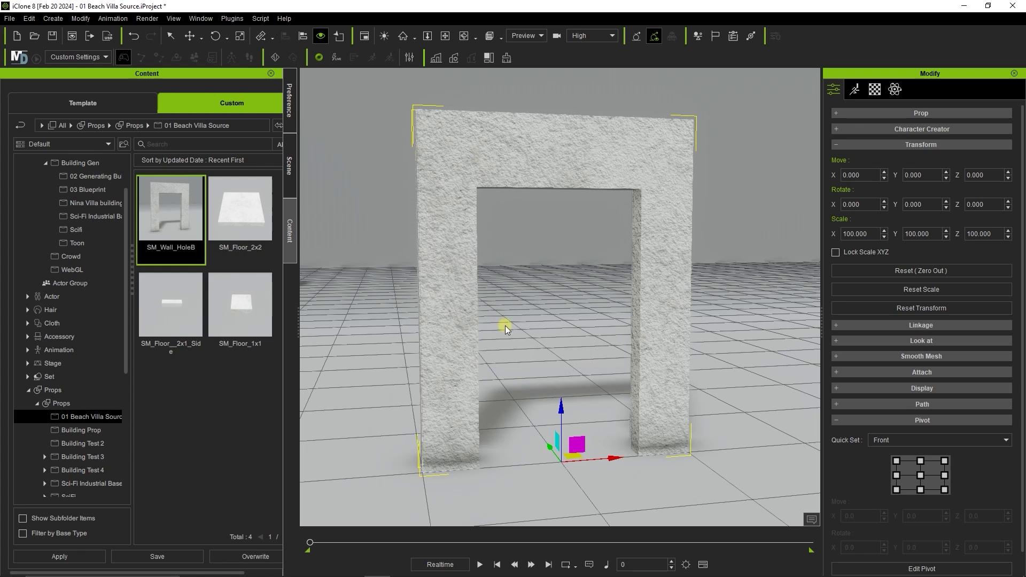
# - Move SM_Wall_HoleB into the Source collection in the scene list
pyautogui.click(288, 160)
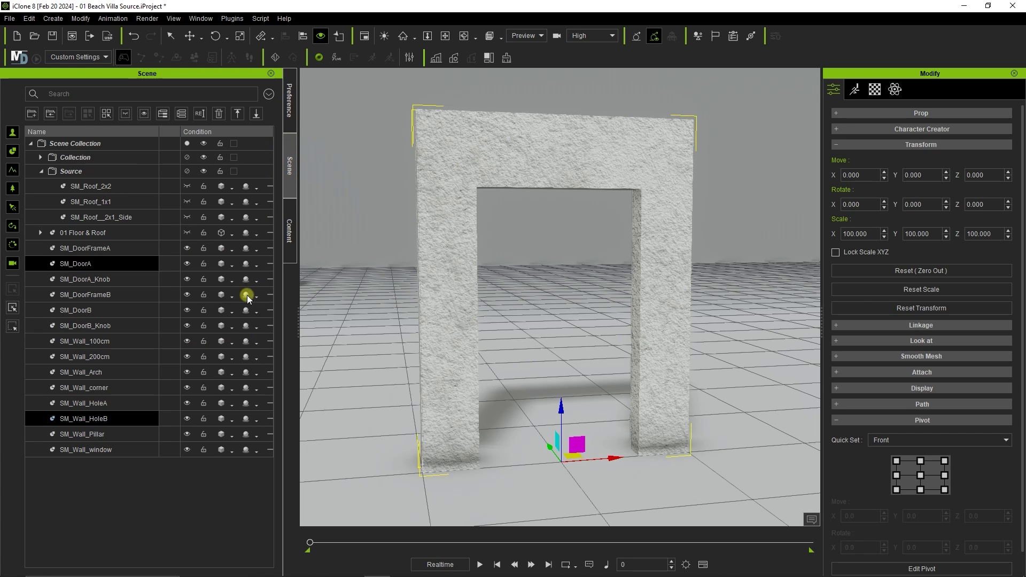
pyautogui.click(97, 419)
pyautogui.moveTo(106, 420); pyautogui.dragTo(103, 178)
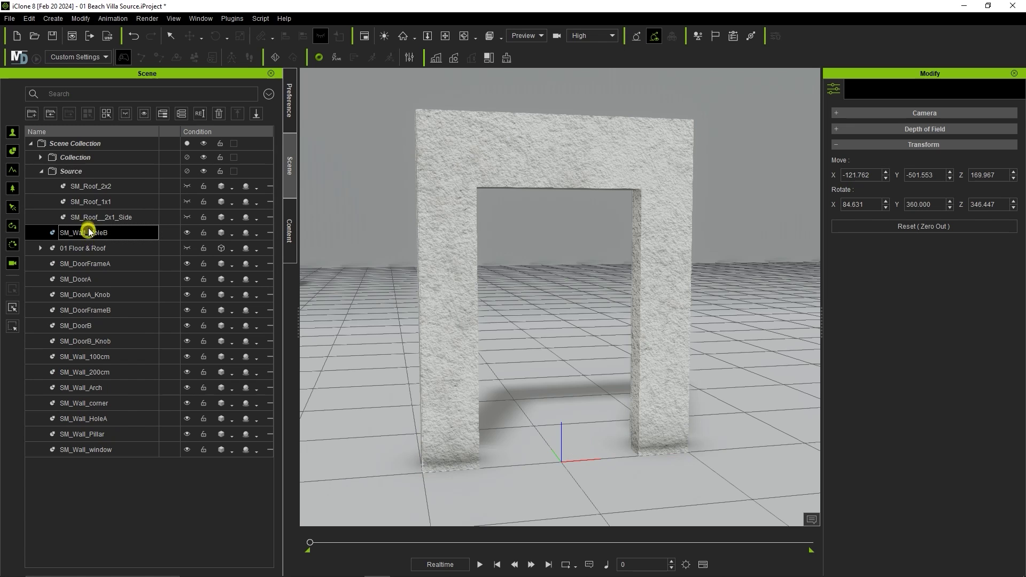
pyautogui.moveTo(87, 230); pyautogui.dragTo(89, 169)
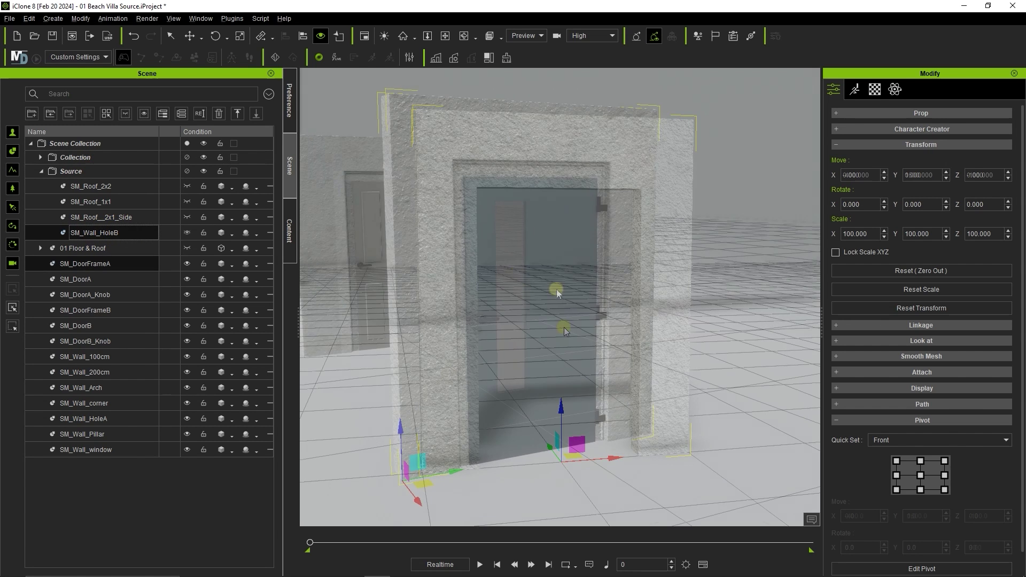
# - Examine the blue door's frame, panel and knob, and attach SM_DoorA_Knob to SM_DoorA
pyautogui.click(498, 272)
pyautogui.click(563, 240)
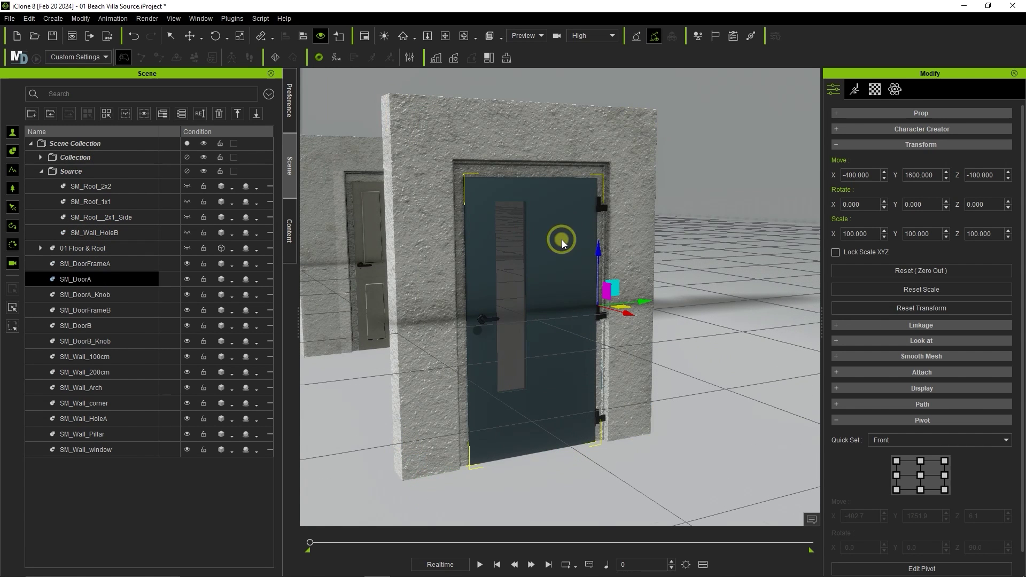
pyautogui.click(493, 318)
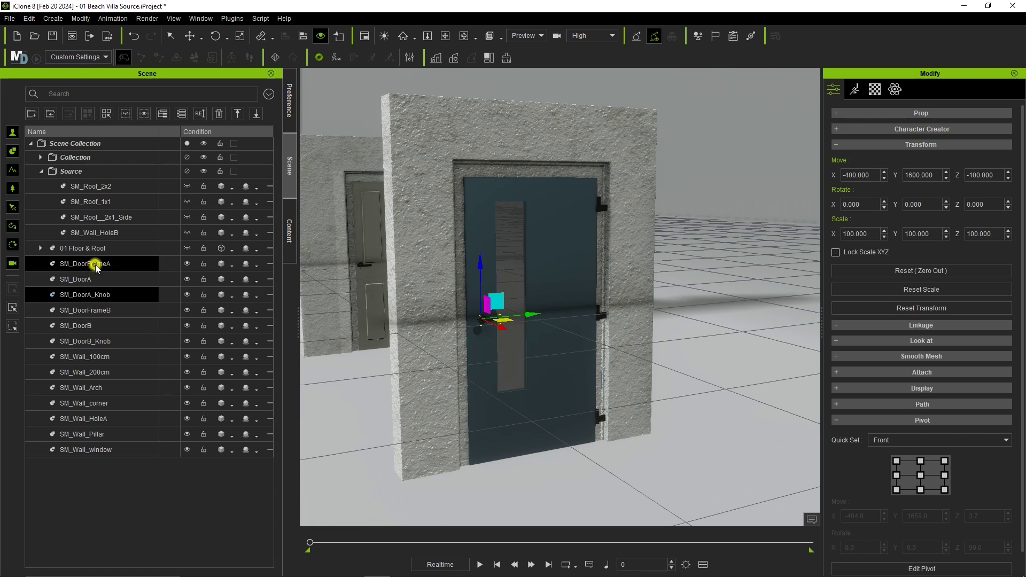
pyautogui.keyDown('shift'); pyautogui.click(89, 281); pyautogui.keyUp('shift')
pyautogui.moveTo(536, 320); pyautogui.dragTo(487, 314, button='right')
pyautogui.click(88, 297)
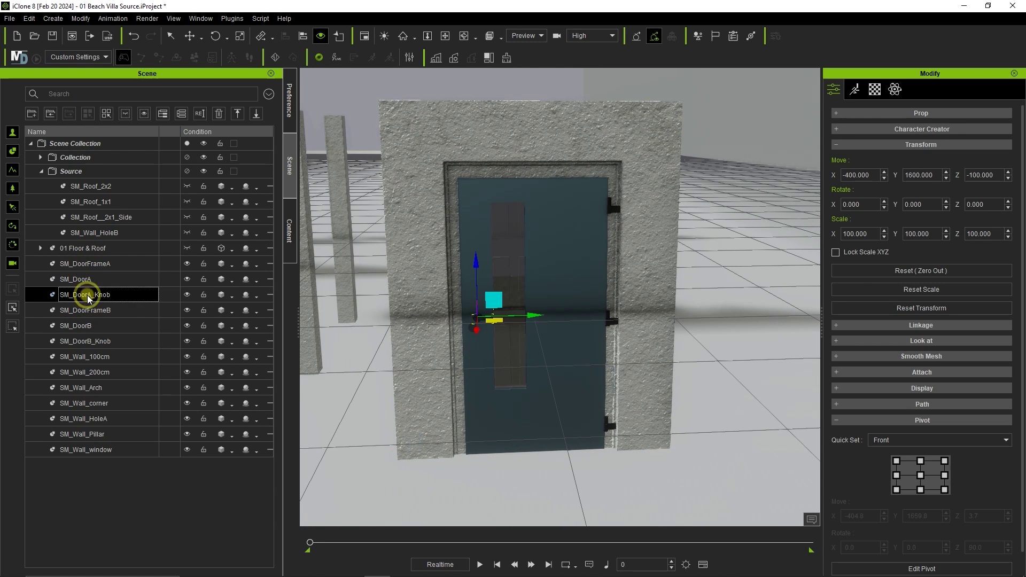
pyautogui.rightClick(486, 319)
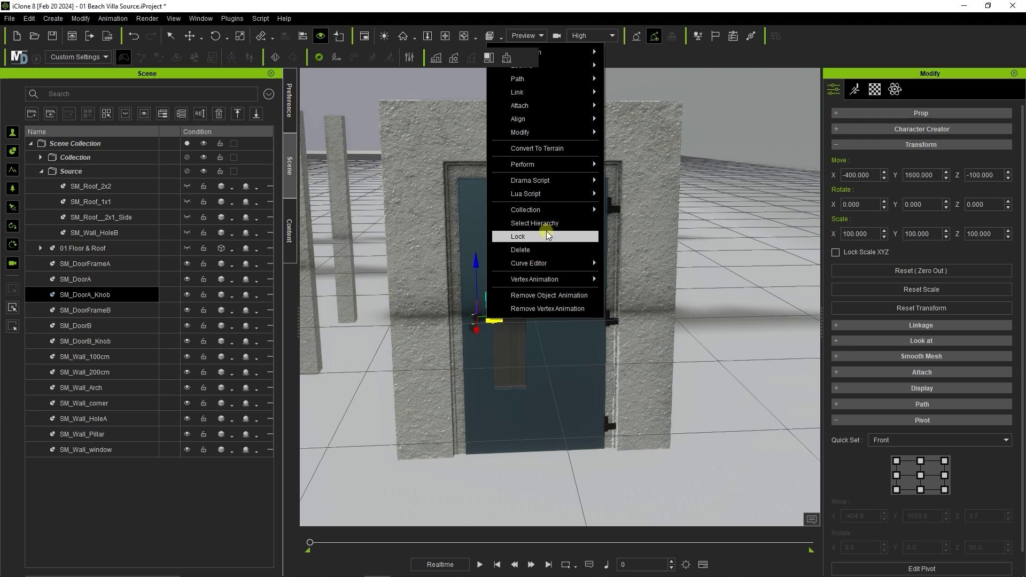
pyautogui.moveTo(540, 115)
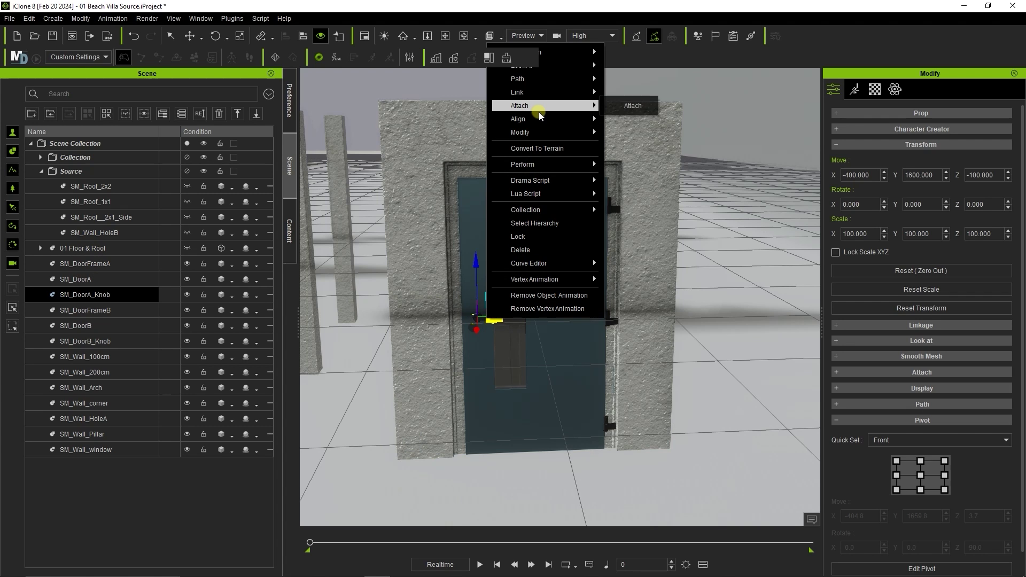
pyautogui.click(633, 105)
pyautogui.click(578, 276)
# - Link SM_DoorA to SM_DoorFrameA as its parent
pyautogui.click(552, 253)
pyautogui.rightClick(557, 252)
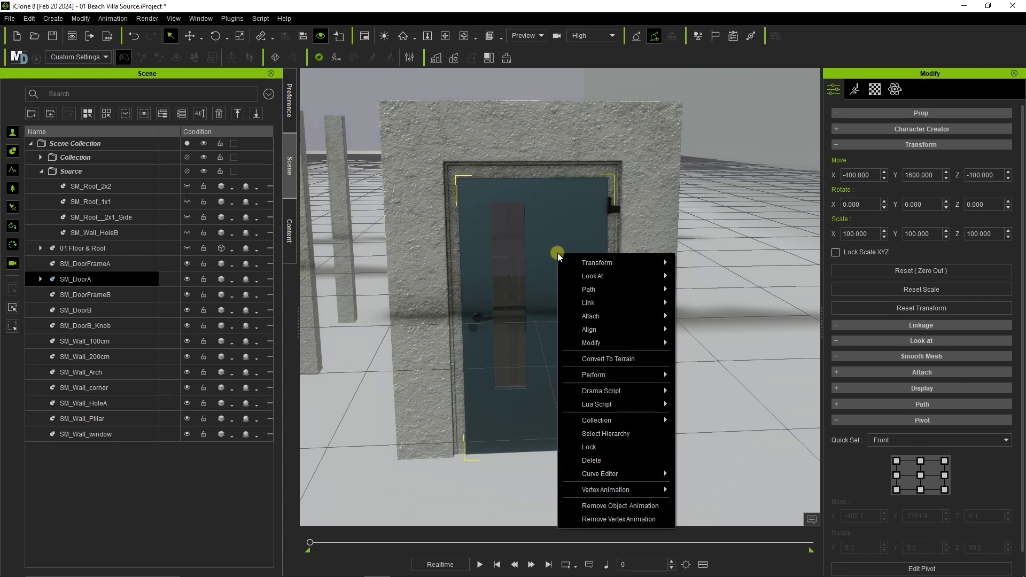
pyautogui.moveTo(601, 284)
pyautogui.click(682, 299)
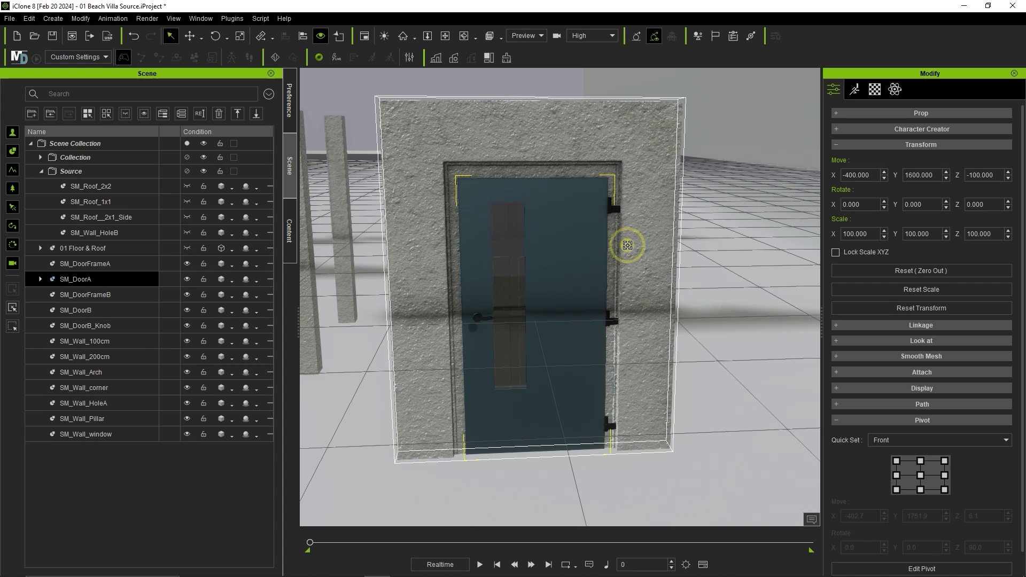
pyautogui.click(639, 267)
pyautogui.click(317, 294)
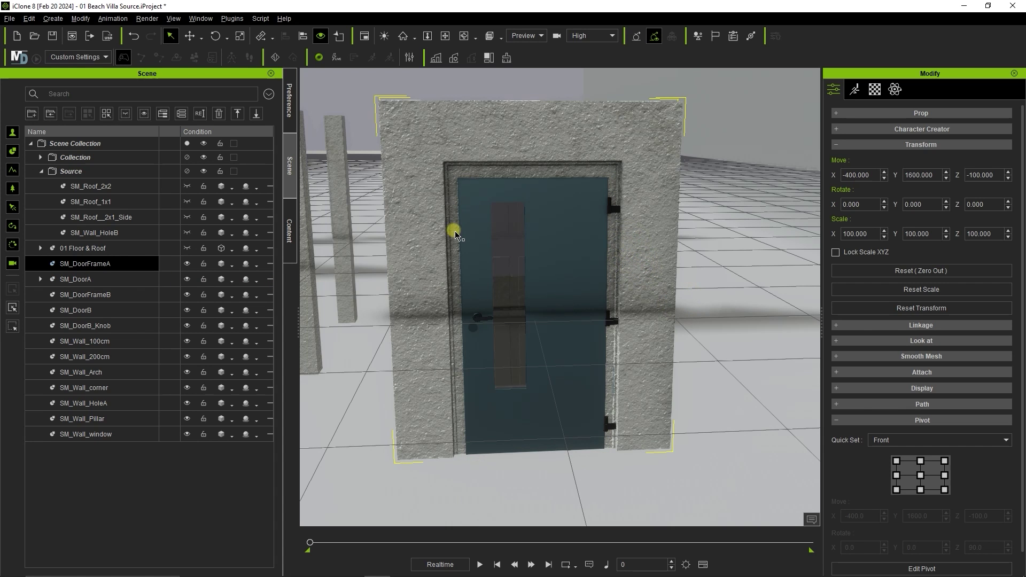
# - Reset SM_DoorFrameA's transform to bring it and its linked door to the scene origin
pyautogui.moveTo(454, 230); pyautogui.dragTo(632, 339, button='right')
pyautogui.scroll(-3, 636, 252)
pyautogui.moveTo(632, 339); pyautogui.dragTo(584, 268, button='middle')
pyautogui.moveTo(584, 267); pyautogui.dragTo(630, 258, button='right')
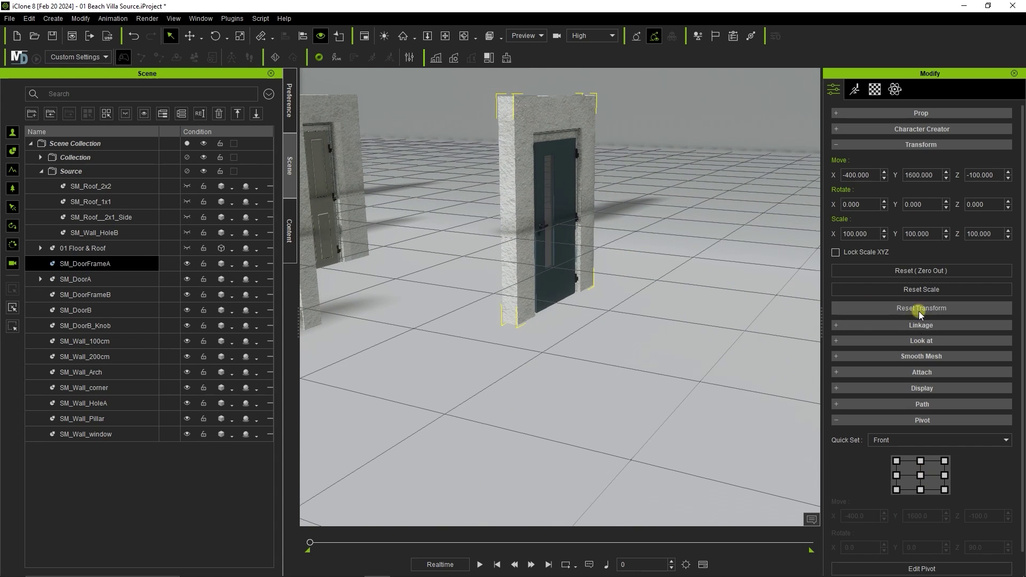
pyautogui.click(920, 309)
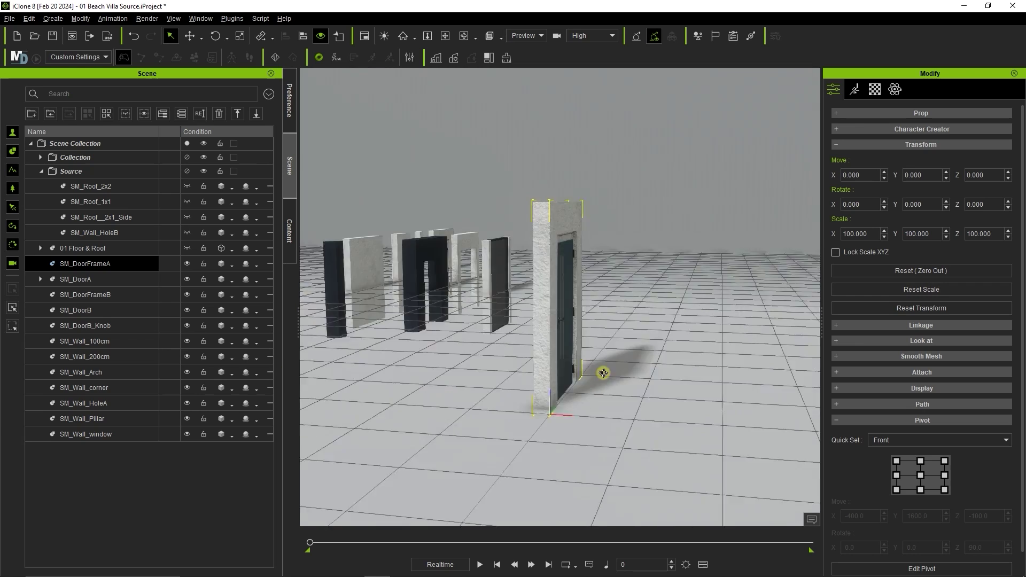
pyautogui.moveTo(603, 373); pyautogui.dragTo(464, 302, button='right')
pyautogui.scroll(3, 464, 303)
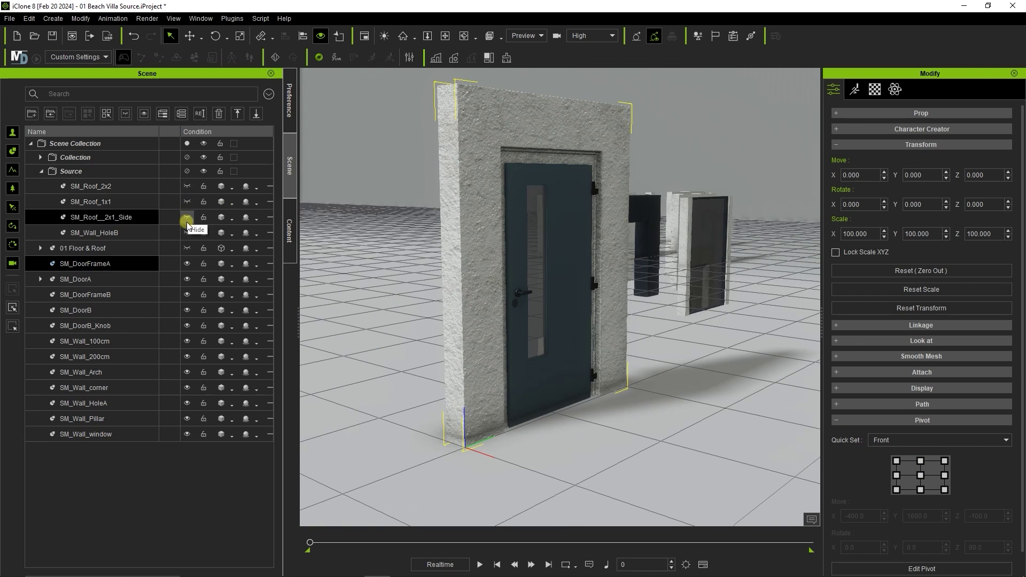
# - With the SM_Roof_2x2 slab shown for reference, set SM_DoorFrameA's pivot to front bottom middle and rotate it to -90 degrees about Z
pyautogui.click(188, 187)
pyautogui.click(490, 345)
pyautogui.click(921, 461)
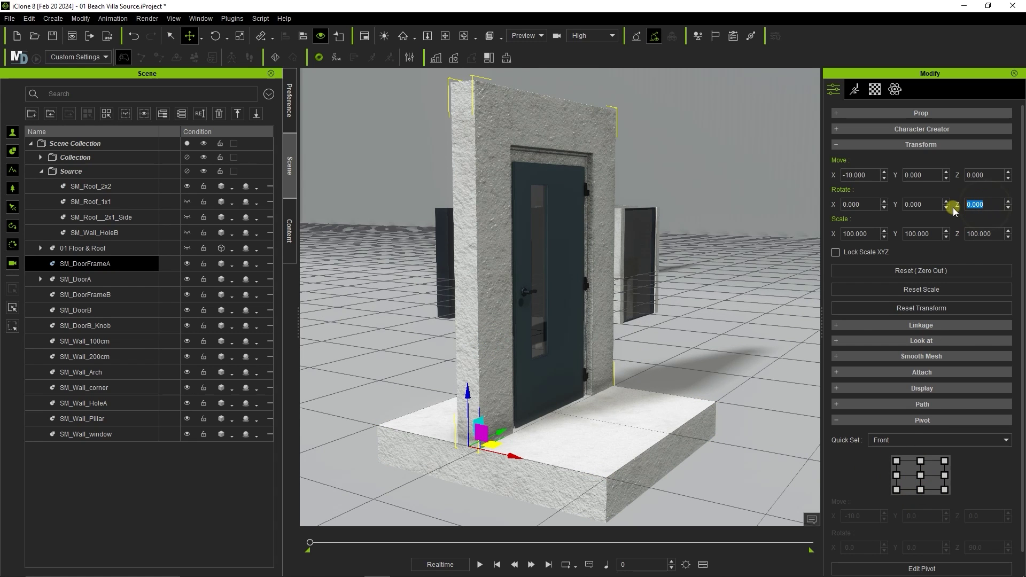
pyautogui.write('-90')
pyautogui.press('Return')
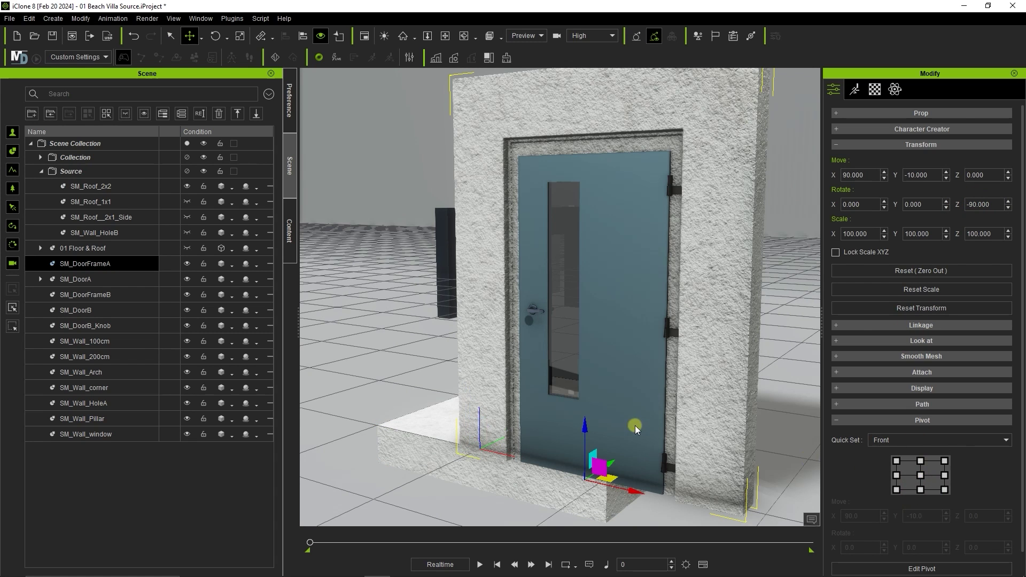
# - Reset the rotated SM_DoorFrameA's scale and zero out its transform
pyautogui.moveTo(635, 426); pyautogui.dragTo(315, 377, button='right')
pyautogui.scroll(-2, 609, 353)
pyautogui.click(909, 290)
pyautogui.click(486, 322)
pyautogui.click(926, 275)
pyautogui.scroll(-3, 628, 384)
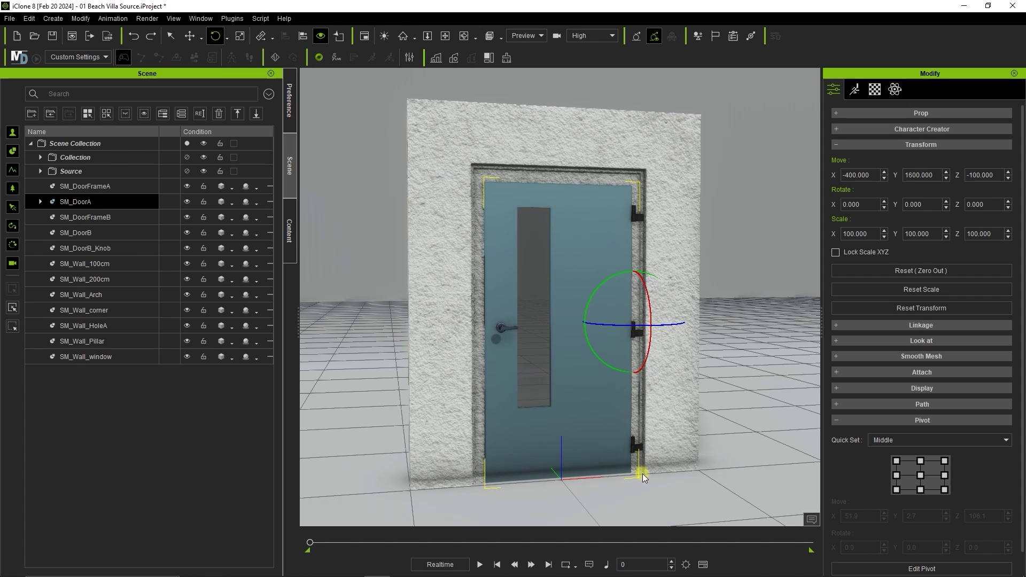
# - Lower SM_DoorA's pivot to the base of its hinge side by setting the pivot's Z position to 0
pyautogui.scroll(-1, 997, 467)
pyautogui.click(1002, 542)
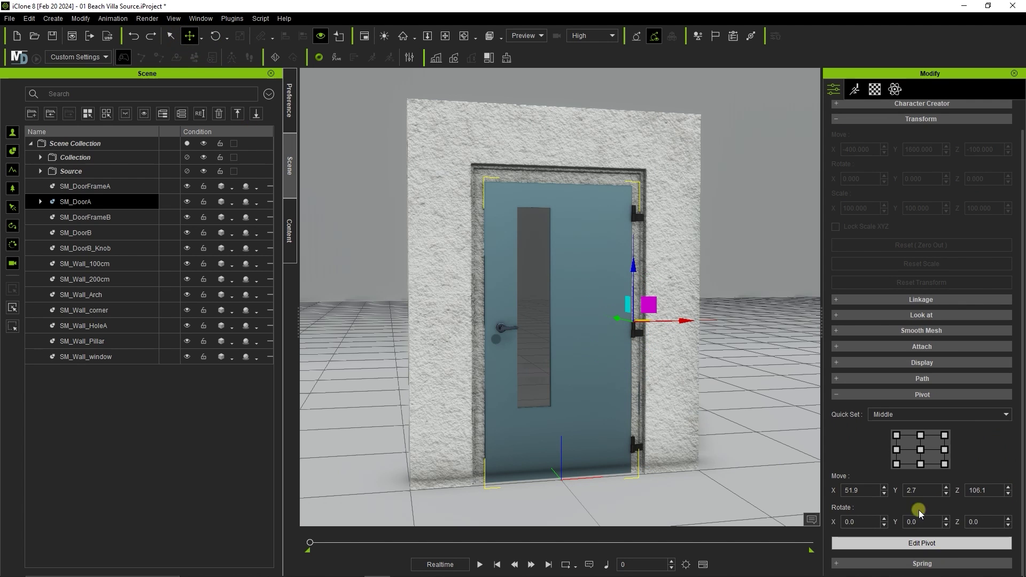
pyautogui.click(956, 539)
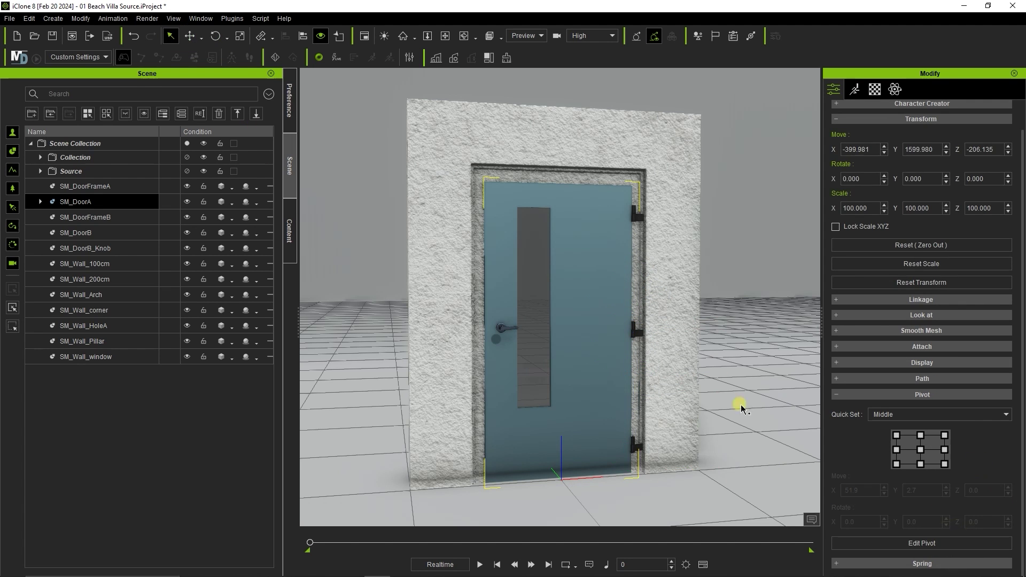
pyautogui.press('e')
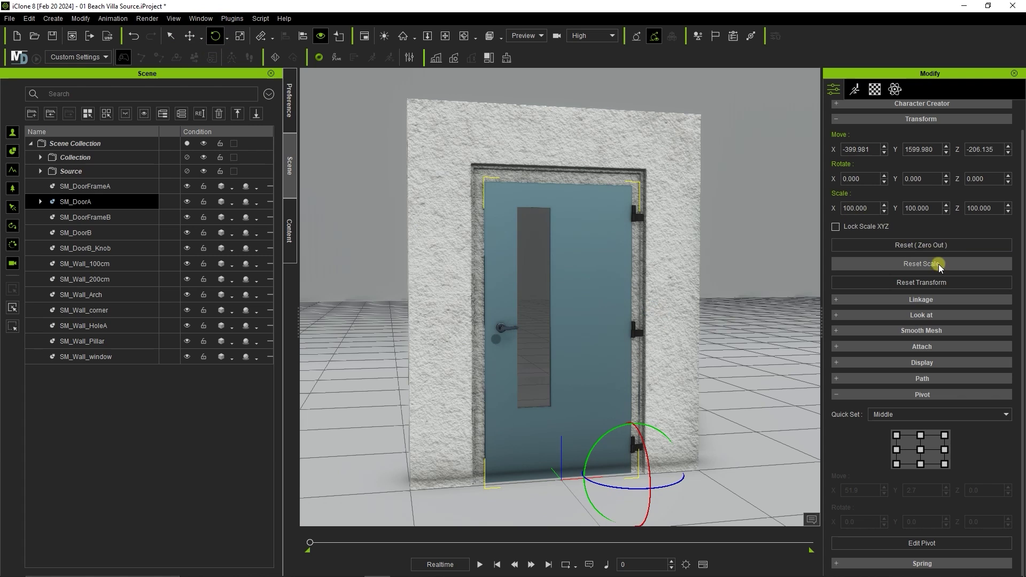
# - Reset SM_DoorA's scale and hide SM_DoorFrameA to isolate the door
pyautogui.click(939, 264)
pyautogui.click(487, 321)
pyautogui.click(663, 291)
pyautogui.click(187, 186)
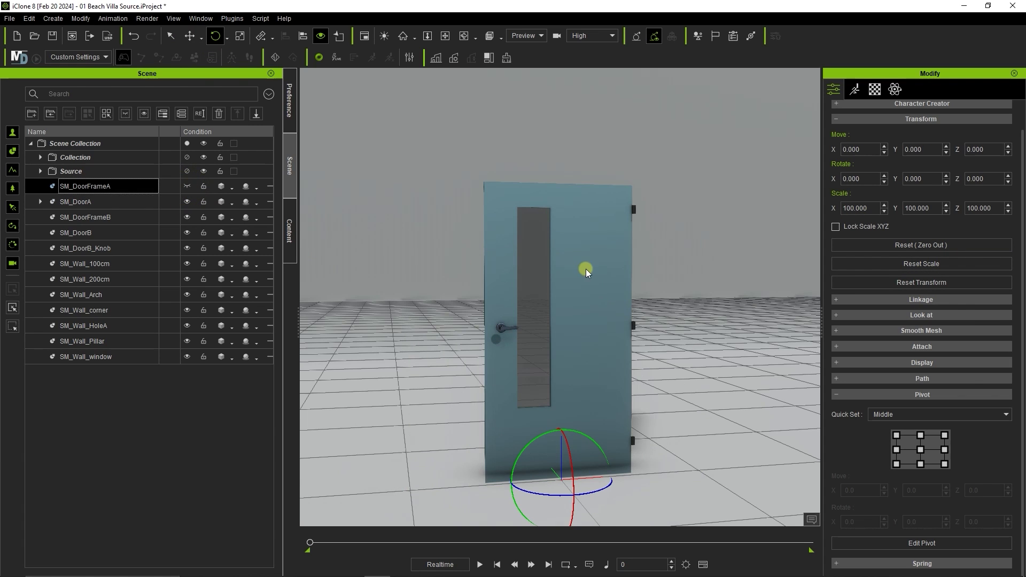
# - Save SM_DoorA with its knob as a custom prop in the 01 Beach Villa Source folder
pyautogui.click(586, 268)
pyautogui.click(290, 231)
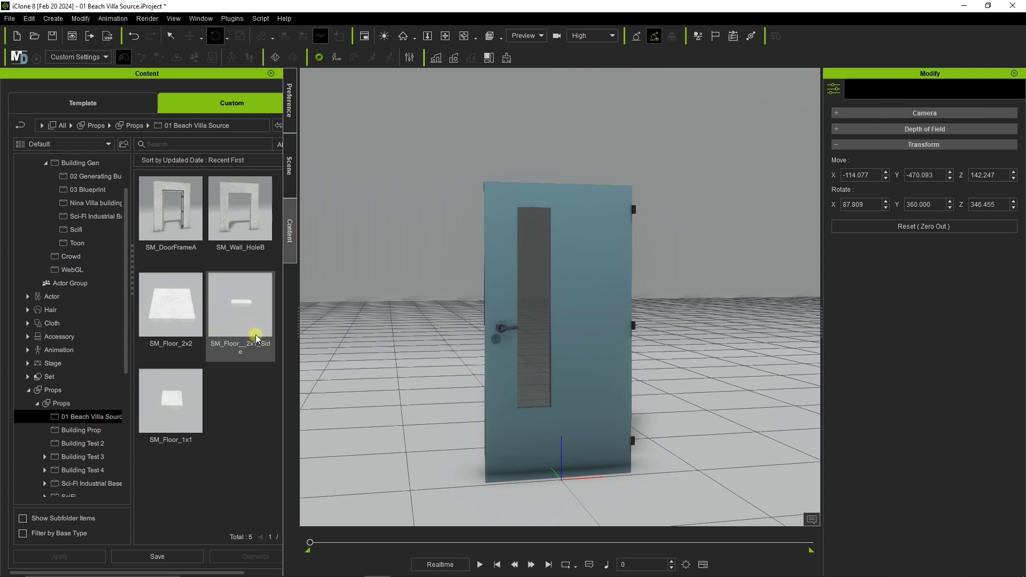
pyautogui.scroll(2, 561, 314)
pyautogui.click(561, 314)
pyautogui.click(162, 554)
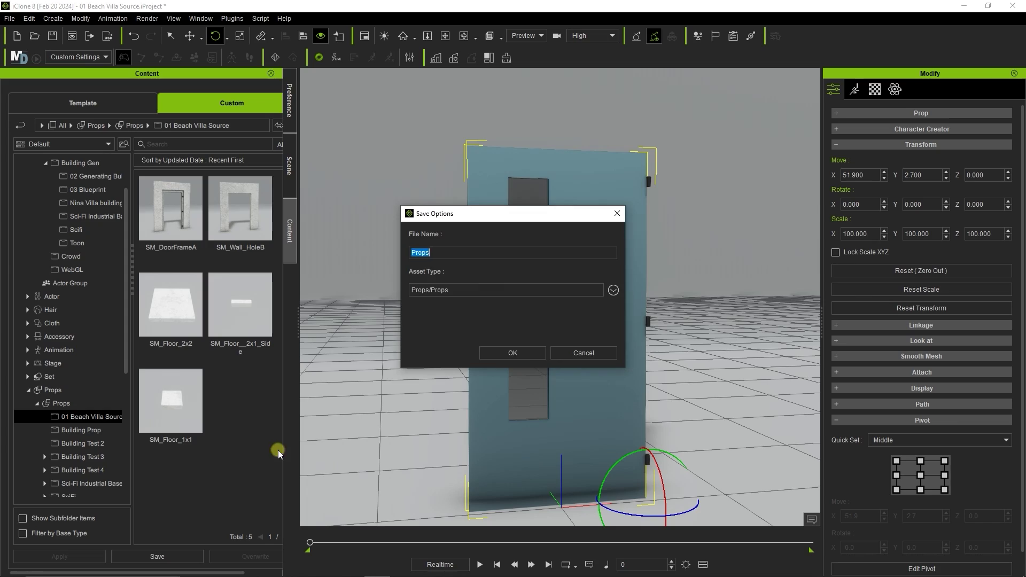
pyautogui.click(532, 353)
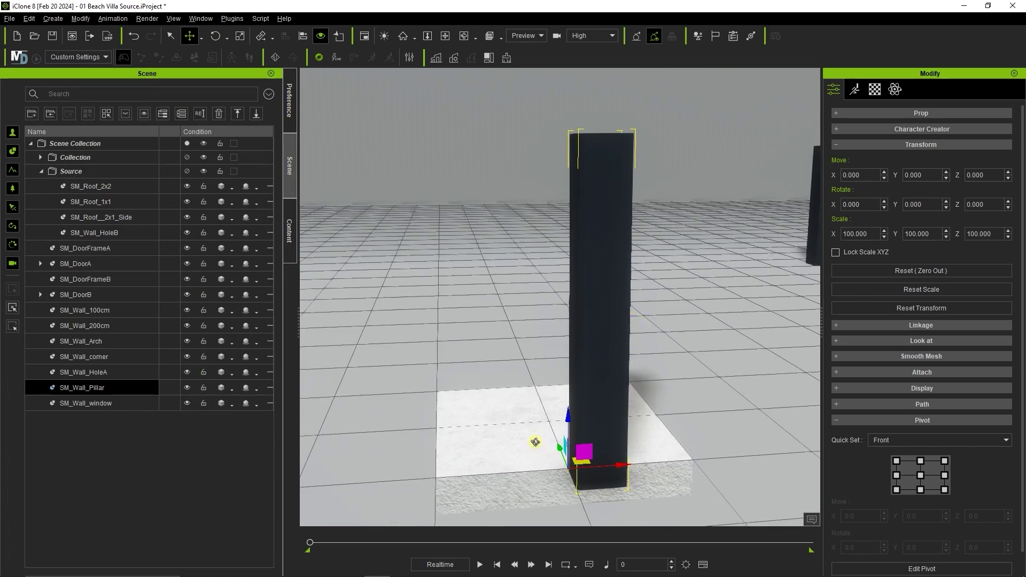
# - Set SM_Wall_Pillar's pivot to Middle, and reset its transform to zero and its scale
pyautogui.moveTo(535, 442); pyautogui.dragTo(538, 414, button='right')
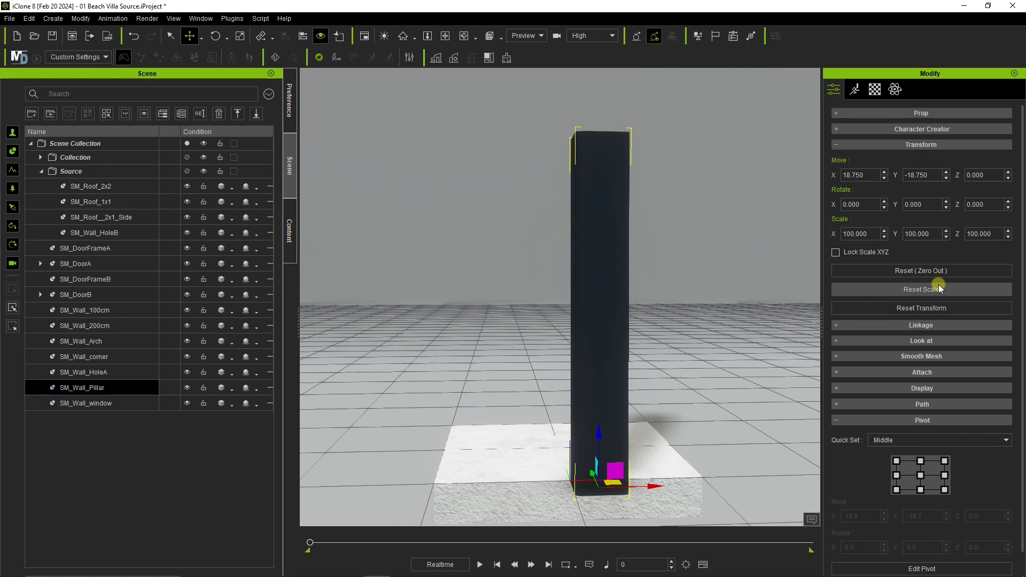
pyautogui.click(929, 269)
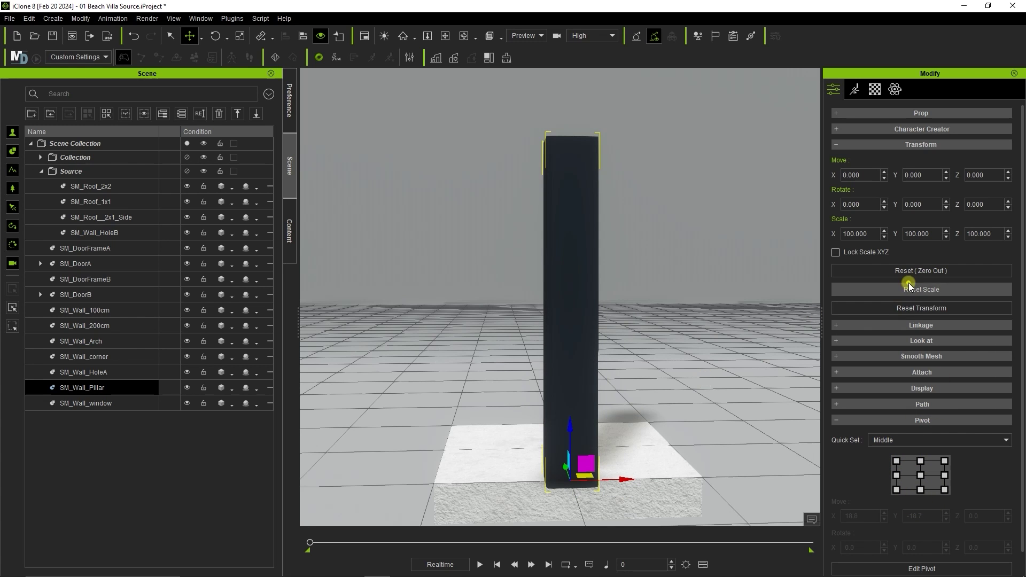
pyautogui.click(909, 286)
pyautogui.click(481, 323)
pyautogui.moveTo(482, 323); pyautogui.dragTo(652, 472, button='right')
# - Hide the SM_Roof_2x2 slab to isolate the pillar, and select SM_Wall_Pillar
pyautogui.click(651, 472)
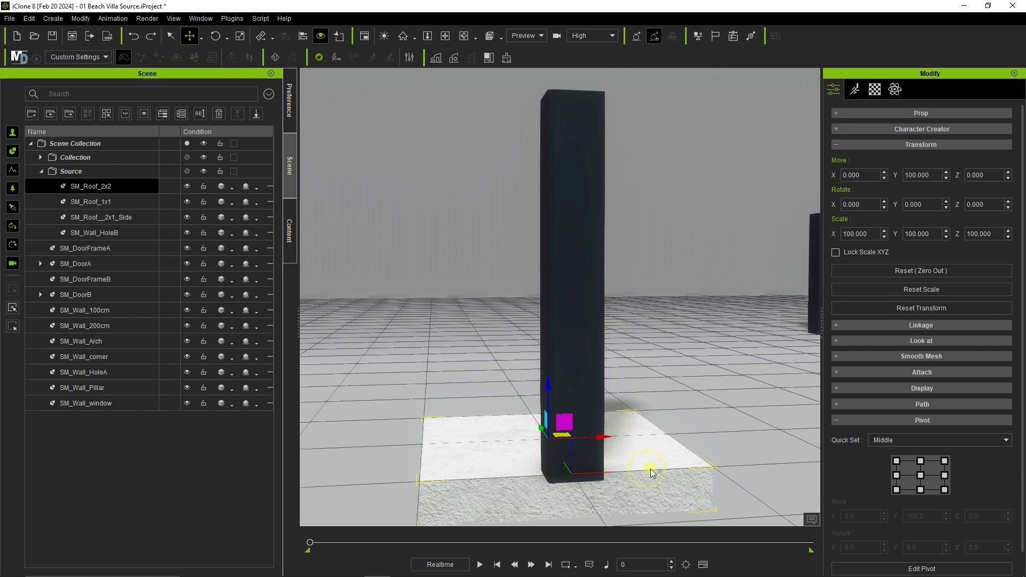
pyautogui.click(188, 186)
pyautogui.click(573, 301)
pyautogui.keyDown('ctrl'); pyautogui.click(104, 400); pyautogui.keyUp('ctrl')
pyautogui.click(549, 379)
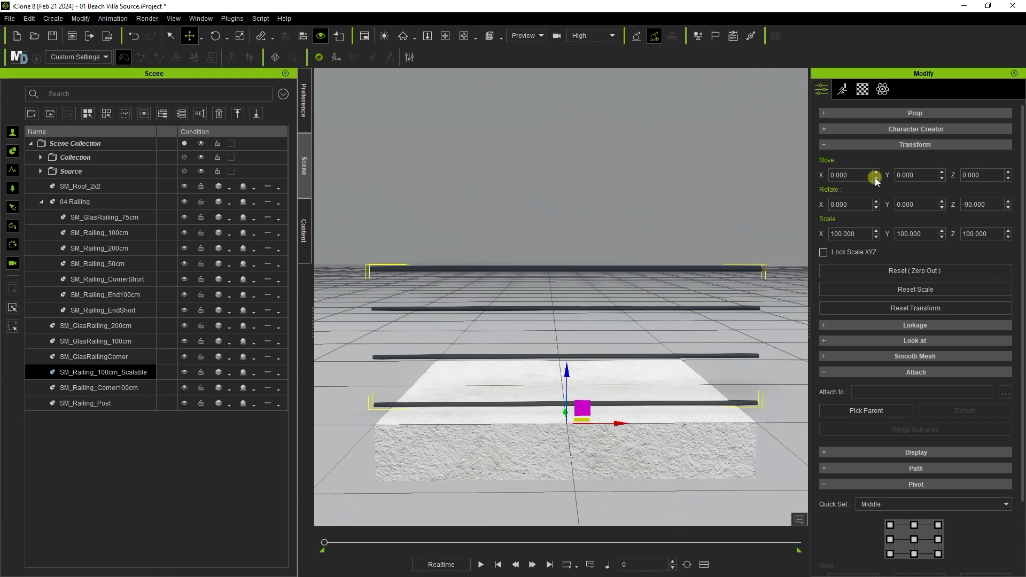
# - Reset the scale of SM_Railing_100cm_Scalable
pyautogui.click(924, 289)
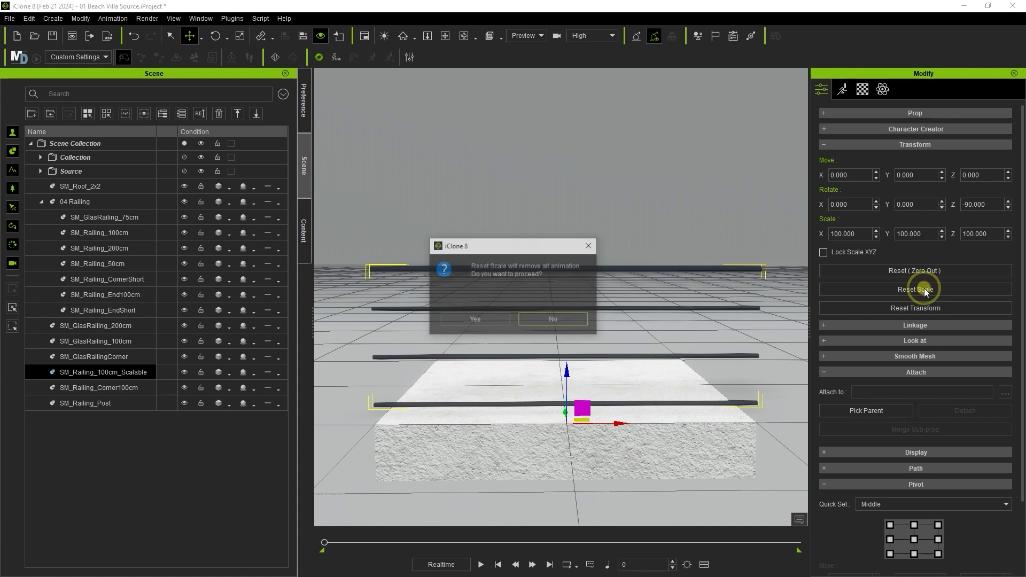
pyautogui.click(481, 319)
pyautogui.click(906, 310)
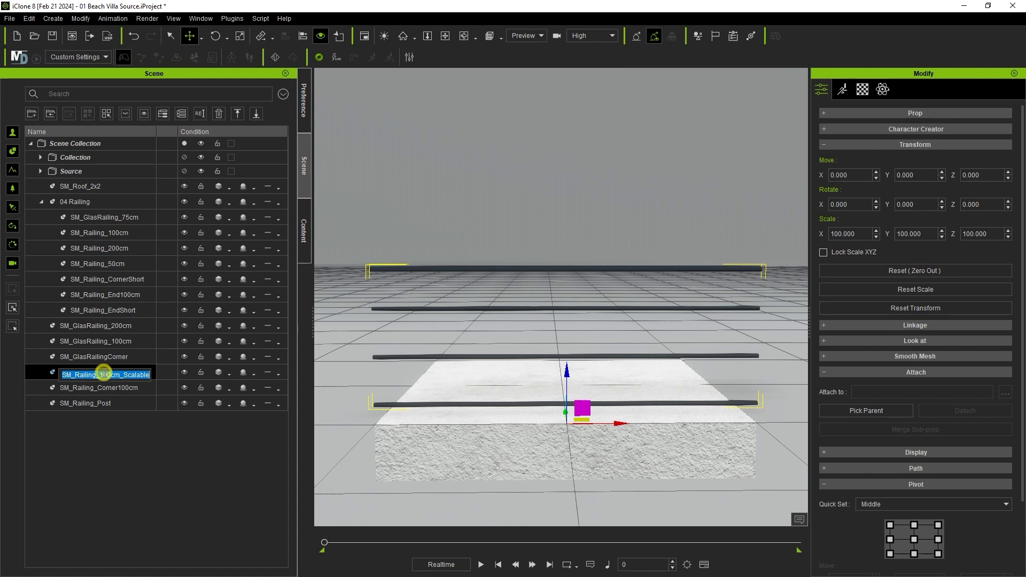
# - Hide SM_Roof_2x2 so that only the scalable 100 cm railing stands in the scene
pyautogui.click(303, 229)
pyautogui.click(499, 356)
pyautogui.click(303, 181)
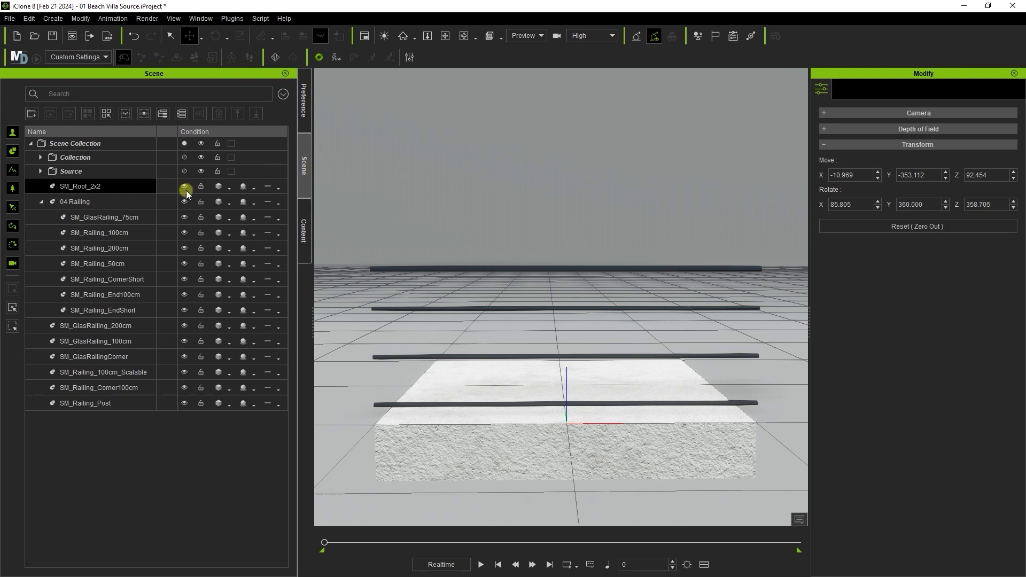
pyautogui.click(184, 185)
pyautogui.moveTo(499, 310); pyautogui.dragTo(556, 283, button='right')
# - Save the isolated railing as custom prop SM_Railing_100cm_Scalable in the 01 Beach Villa Source folder
pyautogui.click(562, 251)
pyautogui.click(299, 205)
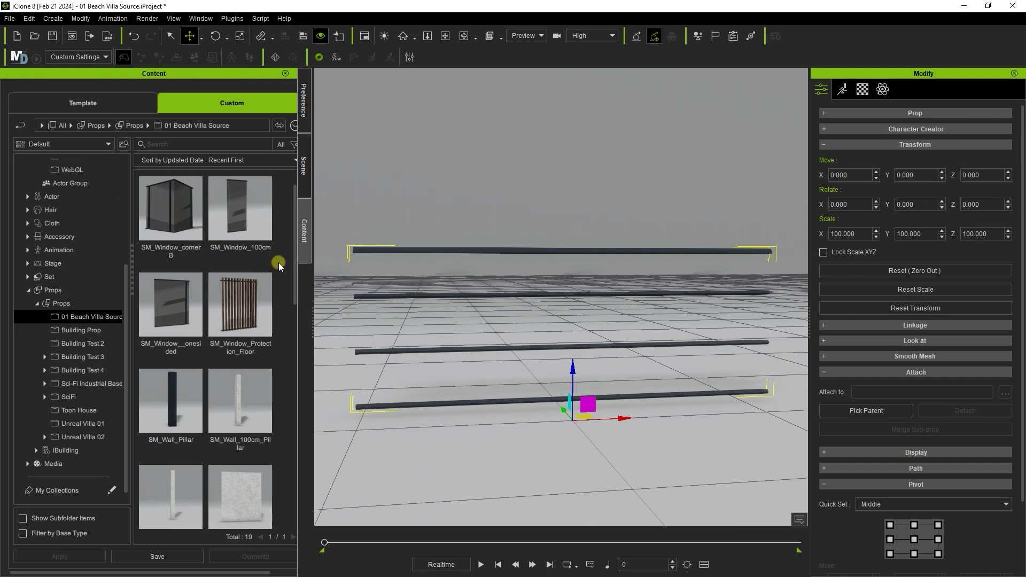
pyautogui.click(156, 557)
pyautogui.click(493, 344)
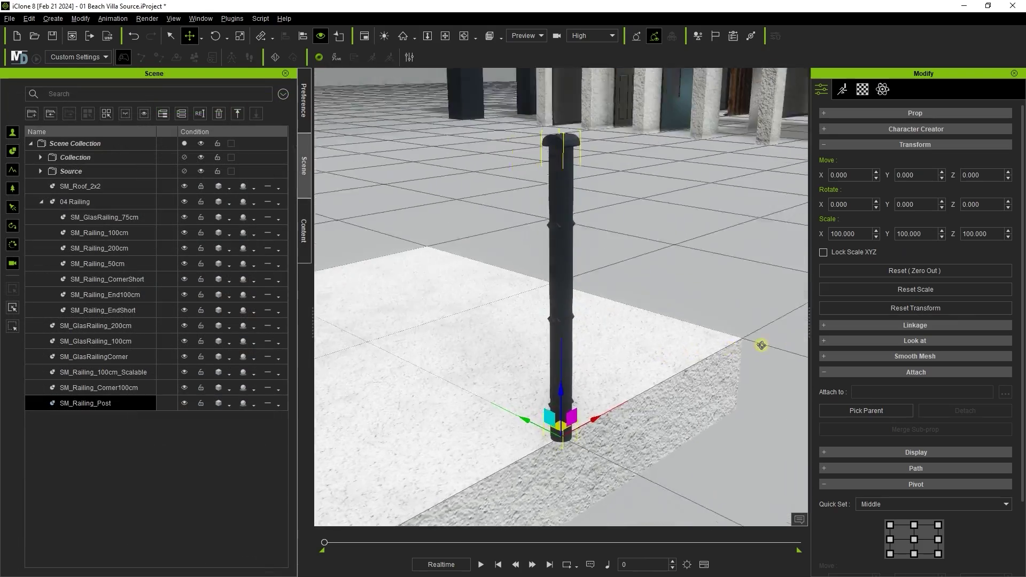
# - Copy the SM_Railing_Post object's name and hide SM_Roof_2x2 to isolate the post
pyautogui.moveTo(813, 338); pyautogui.dragTo(686, 306, button='middle')
pyautogui.click(130, 405)
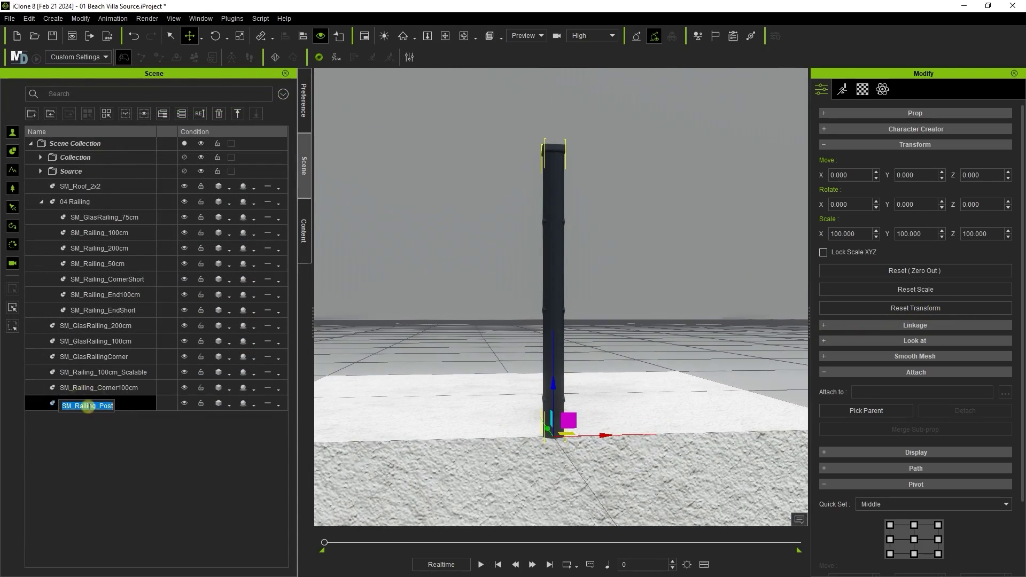
pyautogui.click(184, 186)
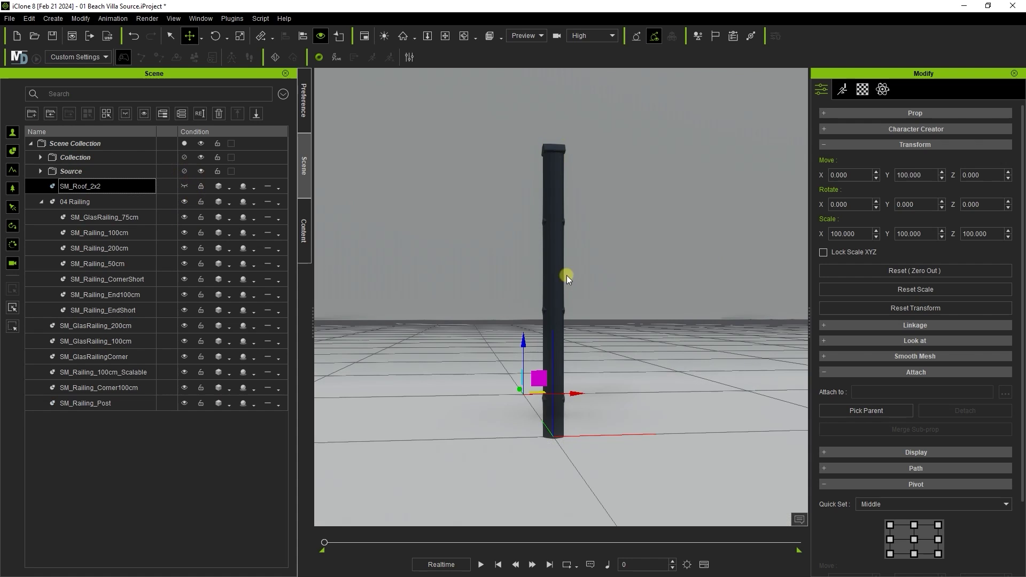
pyautogui.moveTo(566, 275); pyautogui.dragTo(610, 309, button='middle')
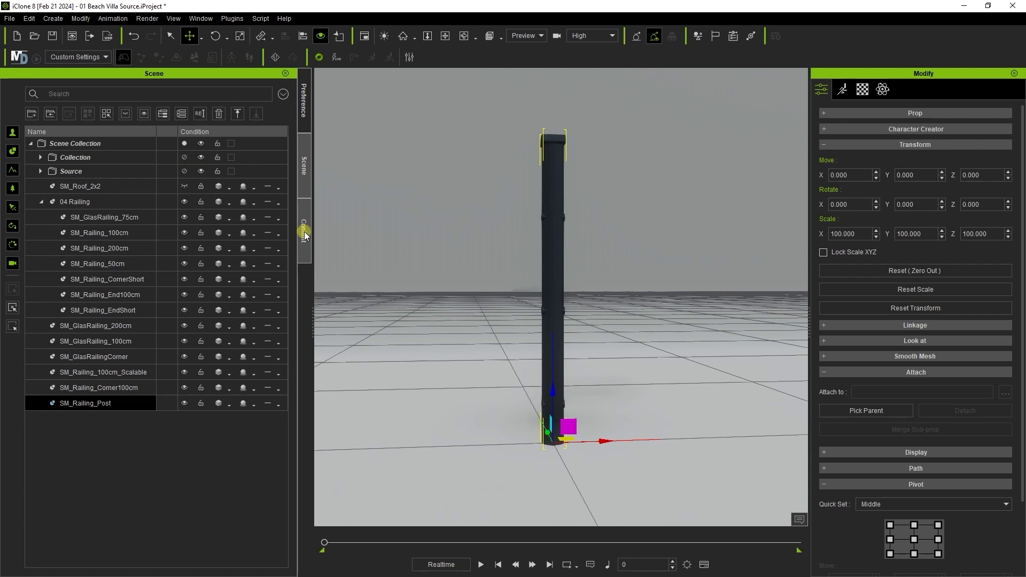
# - Save the railing post as custom prop SM_Railing_Post in the 01 Beach Villa Source folder
pyautogui.click(302, 231)
pyautogui.click(283, 287)
pyautogui.click(160, 557)
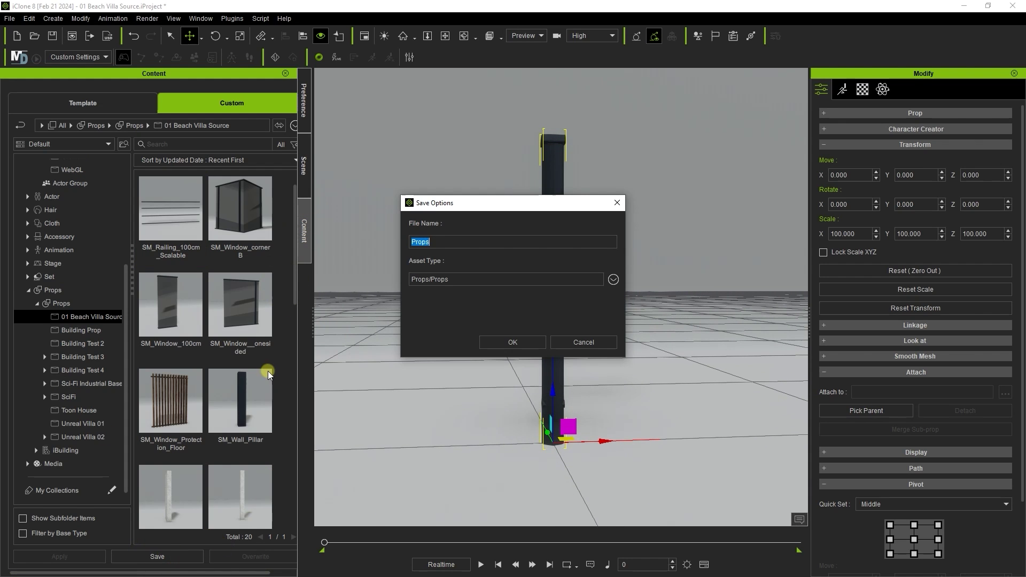
pyautogui.click(511, 342)
# - Save SM_GlasRailing_200cm as a custom prop in the 01 Beach Villa Source folder
pyautogui.click(137, 326)
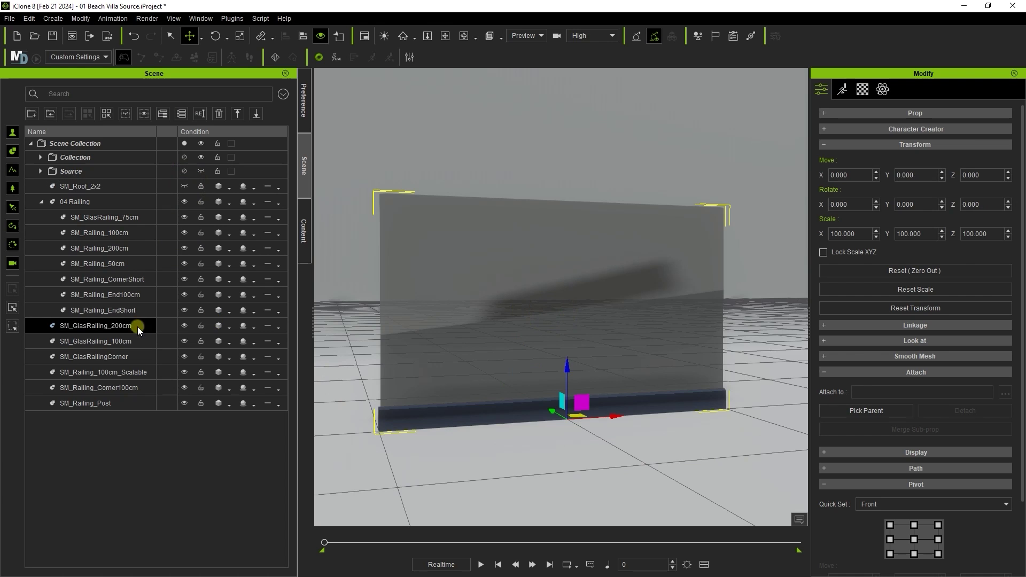
pyautogui.click(303, 230)
pyautogui.click(281, 318)
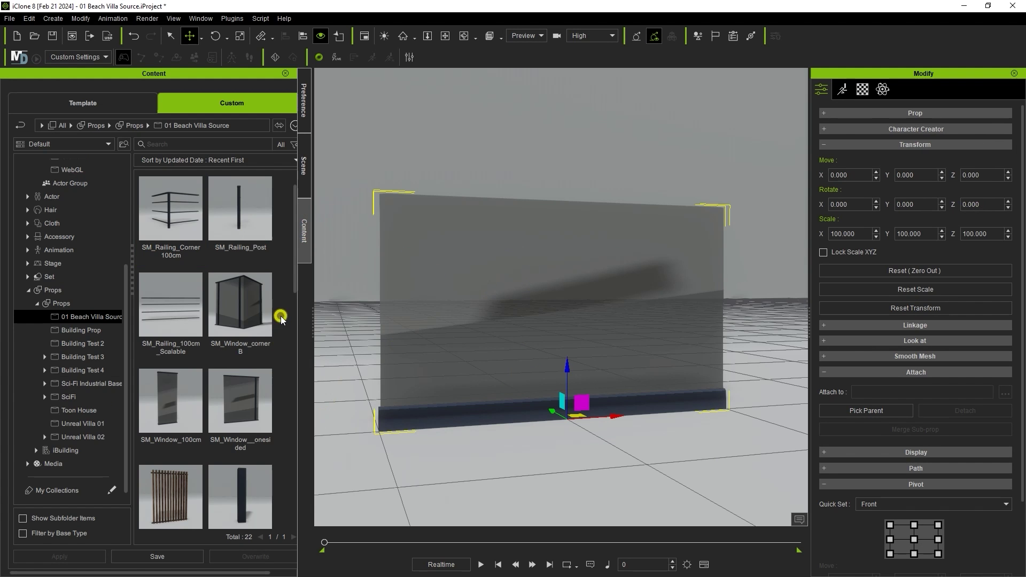
pyautogui.click(157, 557)
pyautogui.click(514, 341)
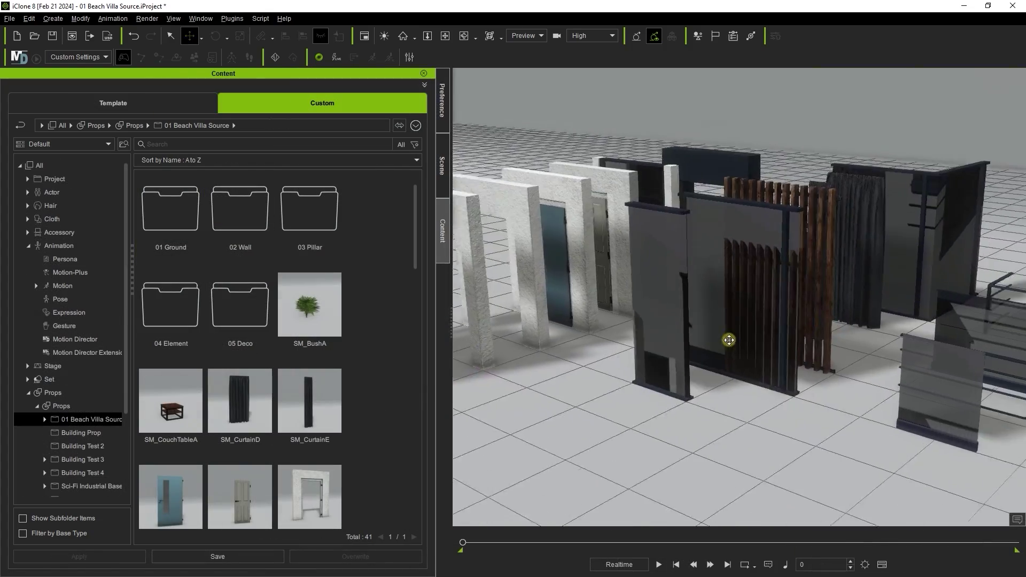
pyautogui.moveTo(729, 340); pyautogui.dragTo(662, 339, button='middle')
pyautogui.moveTo(954, 415)
pyautogui.mouseDown(button='middle')
pyautogui.moveTo(845, 378)
pyautogui.moveTo(684, 345)
pyautogui.moveTo(912, 431)
pyautogui.moveTo(916, 458)
pyautogui.moveTo(754, 407)
pyautogui.moveTo(870, 396)
pyautogui.moveTo(832, 447)
pyautogui.moveTo(777, 314)
pyautogui.mouseUp(button='middle')
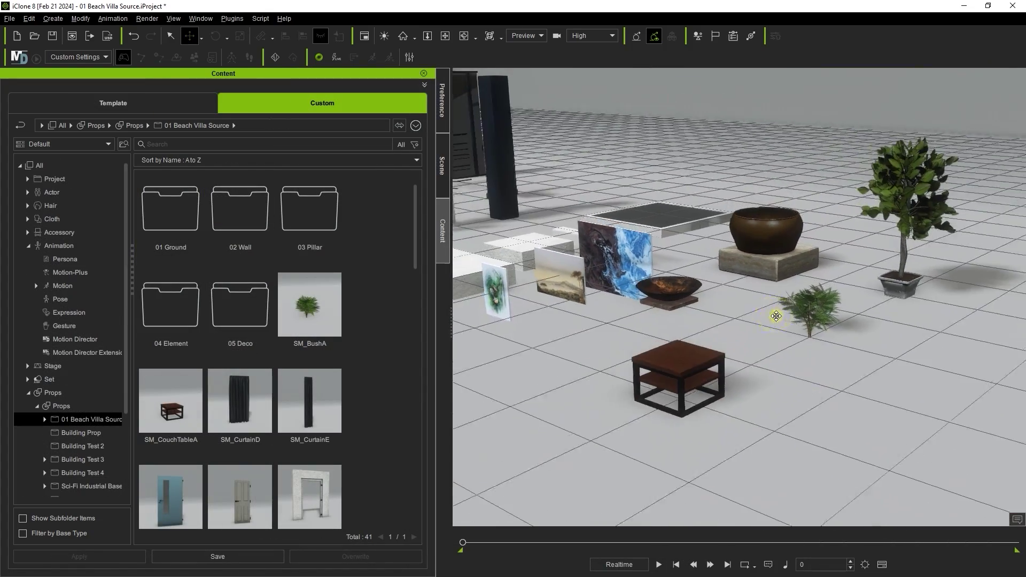
pyautogui.moveTo(675, 313); pyautogui.dragTo(868, 375, button='middle')
pyautogui.moveTo(705, 337)
pyautogui.mouseDown(button='middle')
pyautogui.moveTo(888, 380)
pyautogui.moveTo(839, 284)
pyautogui.moveTo(759, 289)
pyautogui.mouseUp(button='middle')
# - Move the door frames, glass railings, scalable and corner railings, non-pillar walls and windows, except SM_Window_Protection_Floor, into the 02 Wall folder
pyautogui.moveTo(415, 250); pyautogui.dragTo(714, 440)
pyautogui.click(389, 312)
pyautogui.keyDown('ctrl'); pyautogui.click(448, 309); pyautogui.keyUp('ctrl')
pyautogui.keyDown('ctrl'); pyautogui.click(246, 359); pyautogui.keyUp('ctrl')
pyautogui.keyDown('ctrl'); pyautogui.click(312, 361); pyautogui.keyUp('ctrl')
pyautogui.keyDown('ctrl'); pyautogui.click(368, 378); pyautogui.keyUp('ctrl')
pyautogui.keyDown('ctrl'); pyautogui.click(584, 348); pyautogui.keyUp('ctrl')
pyautogui.keyDown('ctrl'); pyautogui.click(653, 350); pyautogui.keyUp('ctrl')
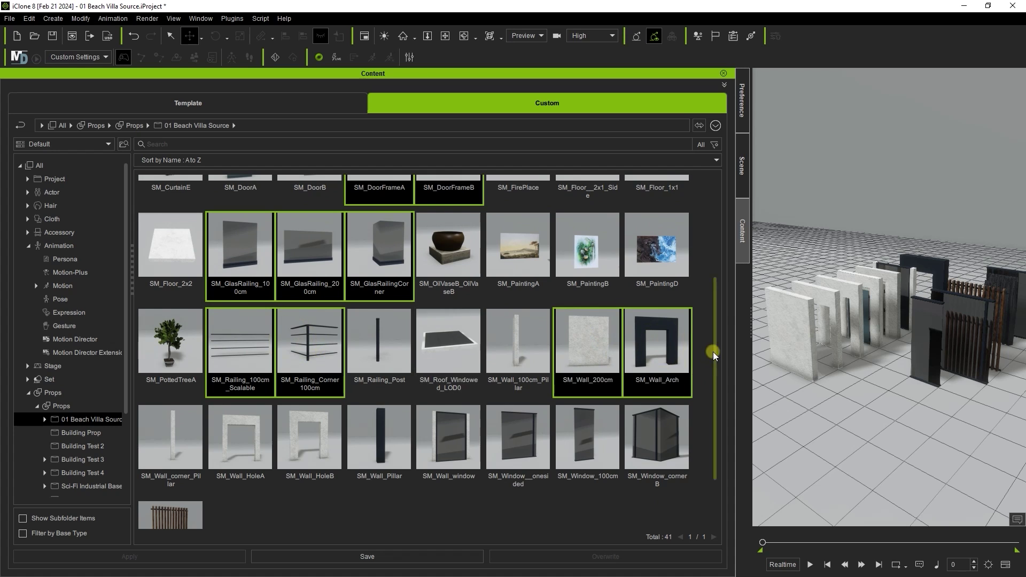
pyautogui.keyDown('ctrl'); pyautogui.click(243, 377); pyautogui.keyUp('ctrl')
pyautogui.moveTo(714, 353); pyautogui.dragTo(715, 249)
pyautogui.keyDown('ctrl'); pyautogui.click(315, 378); pyautogui.keyUp('ctrl')
pyautogui.keyDown('ctrl'); pyautogui.click(450, 383); pyautogui.keyUp('ctrl')
pyautogui.keyDown('ctrl'); pyautogui.click(520, 383); pyautogui.keyUp('ctrl')
pyautogui.keyDown('ctrl'); pyautogui.click(601, 383); pyautogui.keyUp('ctrl')
pyautogui.keyDown('ctrl'); pyautogui.click(650, 388); pyautogui.keyUp('ctrl')
pyautogui.moveTo(450, 312); pyautogui.dragTo(246, 223)
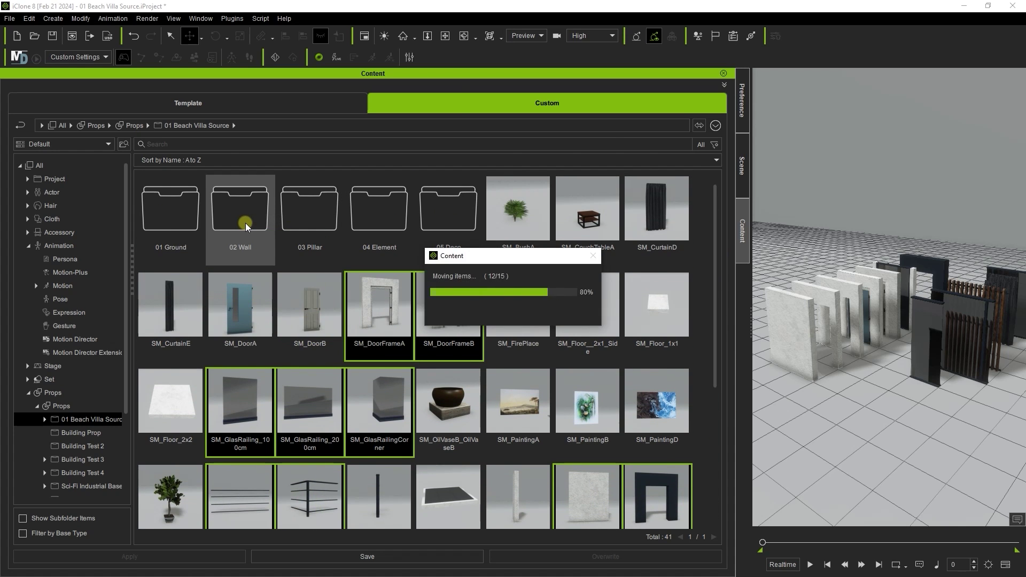
# - Move the three SM_Floor props and SM_Roof_Windowed_LOD0 into the 01 Ground folder
pyautogui.click(583, 319)
pyautogui.keyDown('shift'); pyautogui.click(450, 323); pyautogui.keyUp('shift')
pyautogui.keyDown('ctrl'); pyautogui.click(512, 401); pyautogui.keyUp('ctrl')
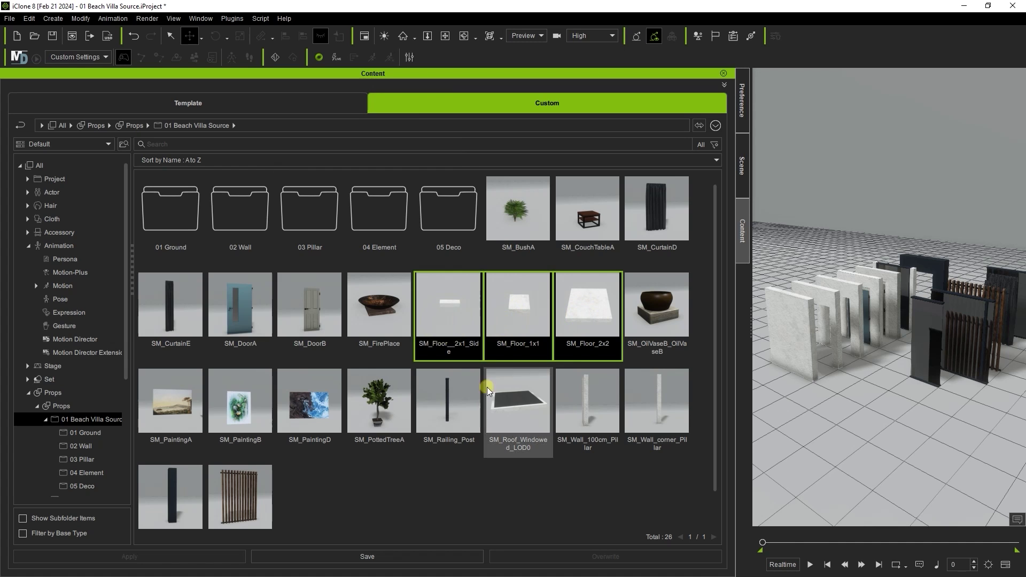
pyautogui.moveTo(512, 401); pyautogui.dragTo(178, 229)
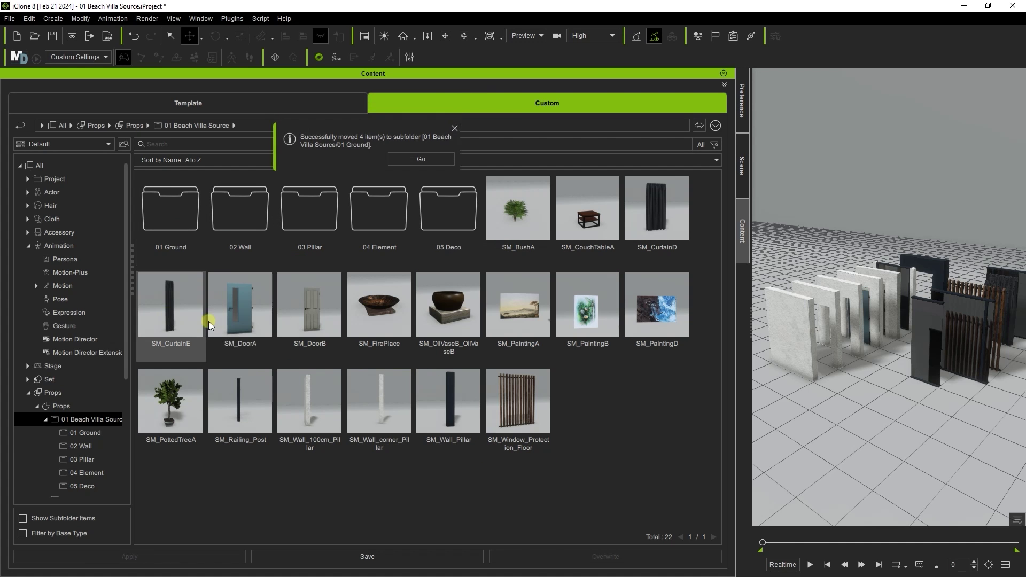
# - Move SM_Railing_Post, SM_Wall_100cm_Pillar, SM_Wall_corner_Pillar and SM_Wall_Pillar into the 03 Pillar folder
pyautogui.click(240, 401)
pyautogui.keyDown('shift'); pyautogui.click(391, 404); pyautogui.keyUp('shift')
pyautogui.keyDown('shift'); pyautogui.click(450, 392); pyautogui.keyUp('shift')
pyautogui.moveTo(450, 391); pyautogui.dragTo(298, 224)
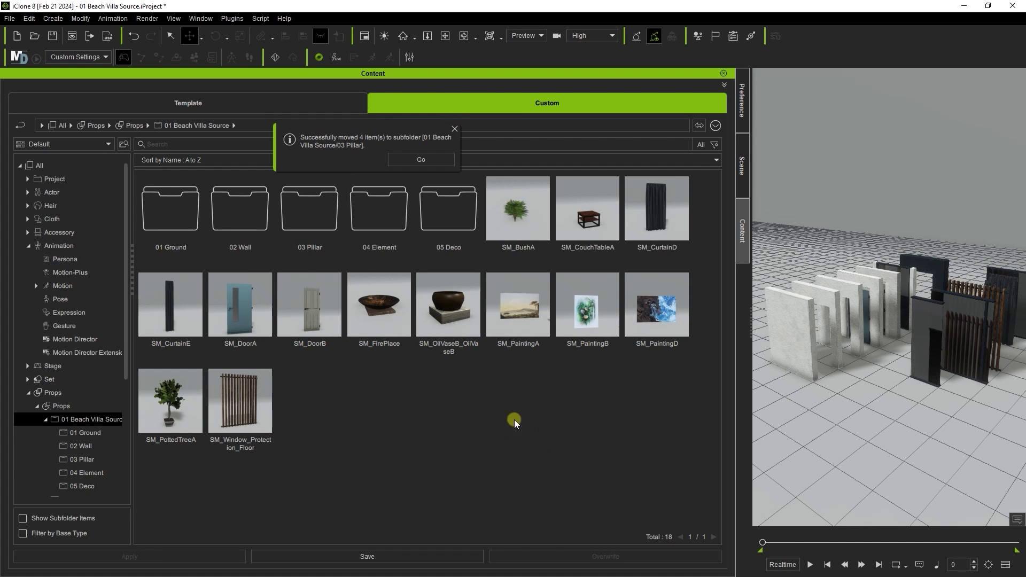
# - Move SM_CurtainD, SM_CurtainE, SM_DoorA, SM_DoorB and SM_Window_Protection_Floor into the 04 Element folder
pyautogui.click(659, 219)
pyautogui.keyDown('shift'); pyautogui.click(319, 314); pyautogui.keyUp('shift')
pyautogui.keyDown('ctrl'); pyautogui.click(256, 397); pyautogui.keyUp('ctrl')
pyautogui.moveTo(683, 240); pyautogui.dragTo(381, 220)
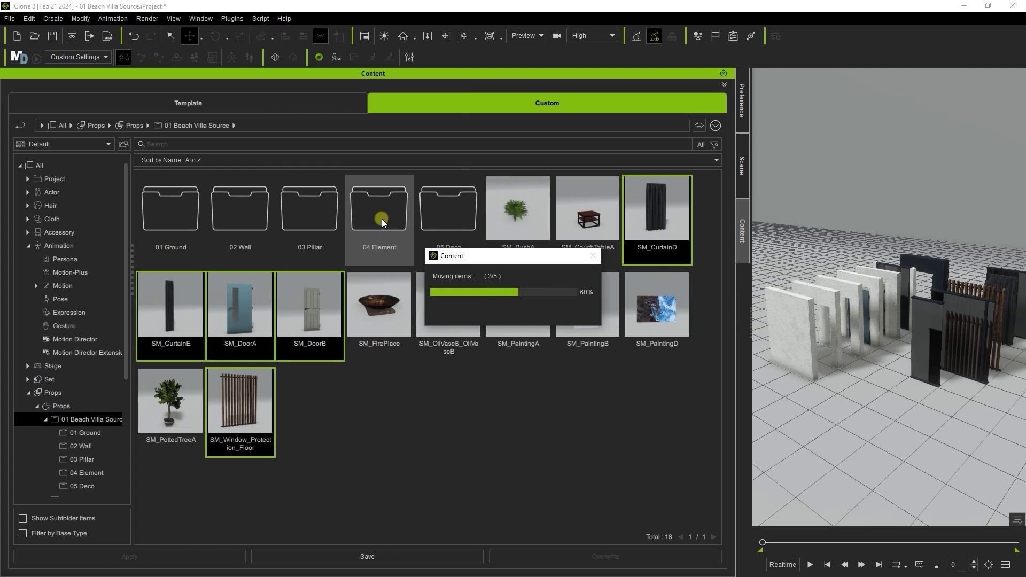
# - Move the remaining decoration props, from SM_BushA through SM_PottedTreeA, into the 05 Deco folder
pyautogui.click(509, 223)
pyautogui.keyDown('shift'); pyautogui.click(444, 313); pyautogui.keyUp('shift')
pyautogui.moveTo(526, 216); pyautogui.dragTo(439, 251)
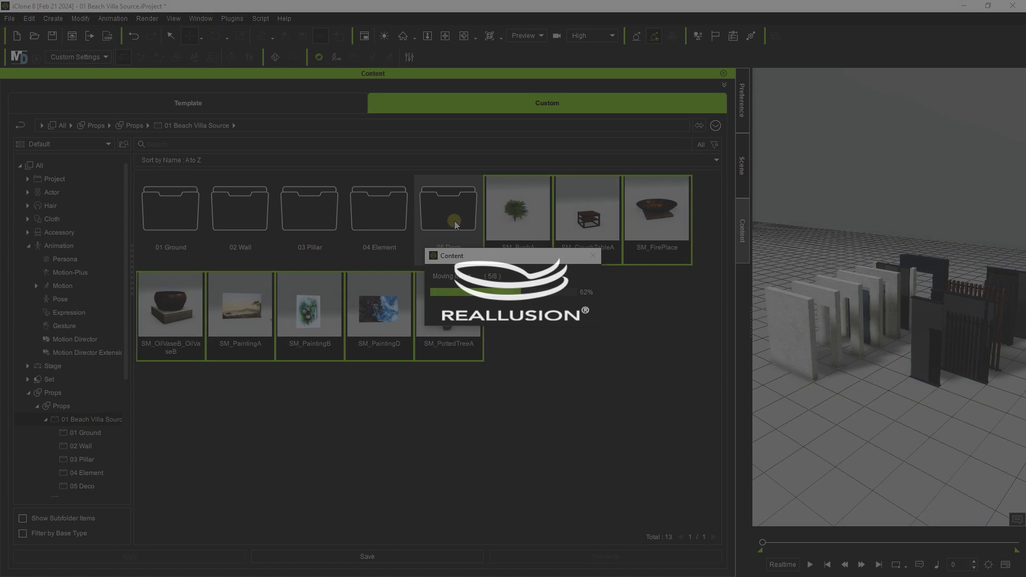